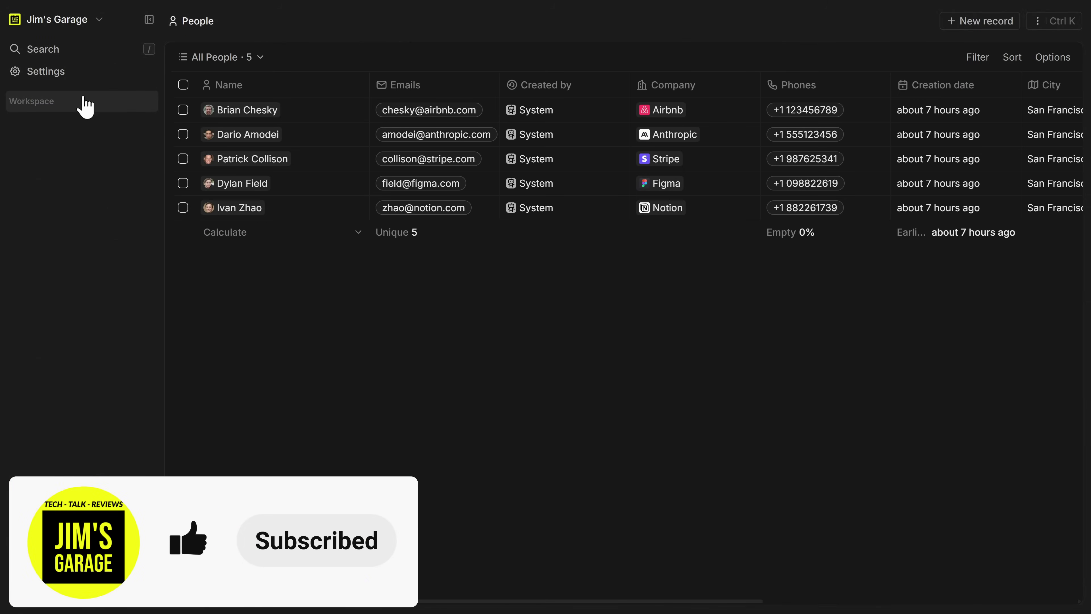
- Open the Airbnb company record from the Companies table
left_click(76, 102)
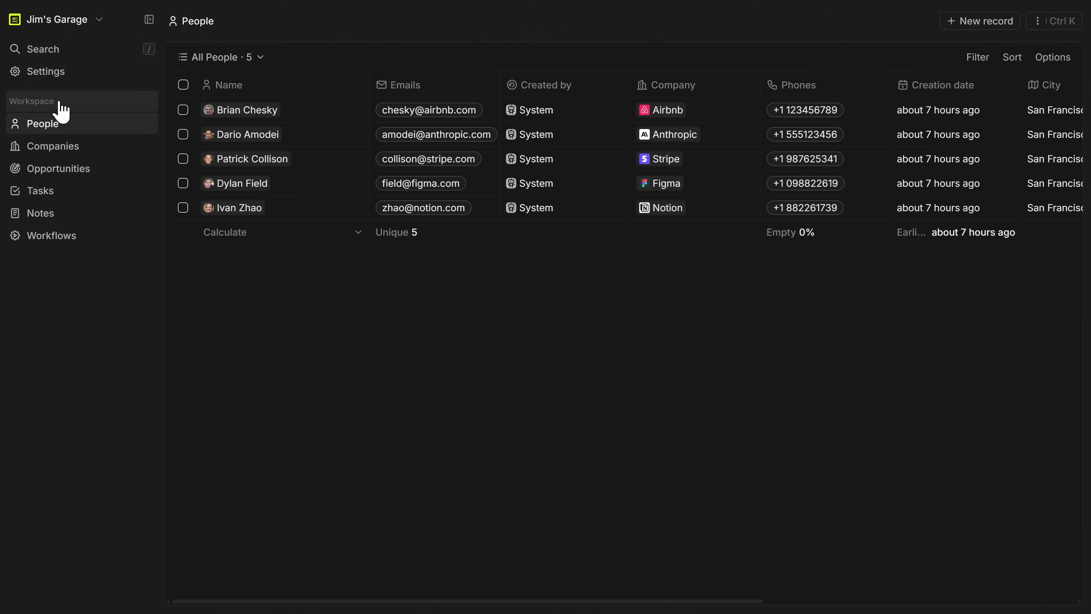
left_click(68, 146)
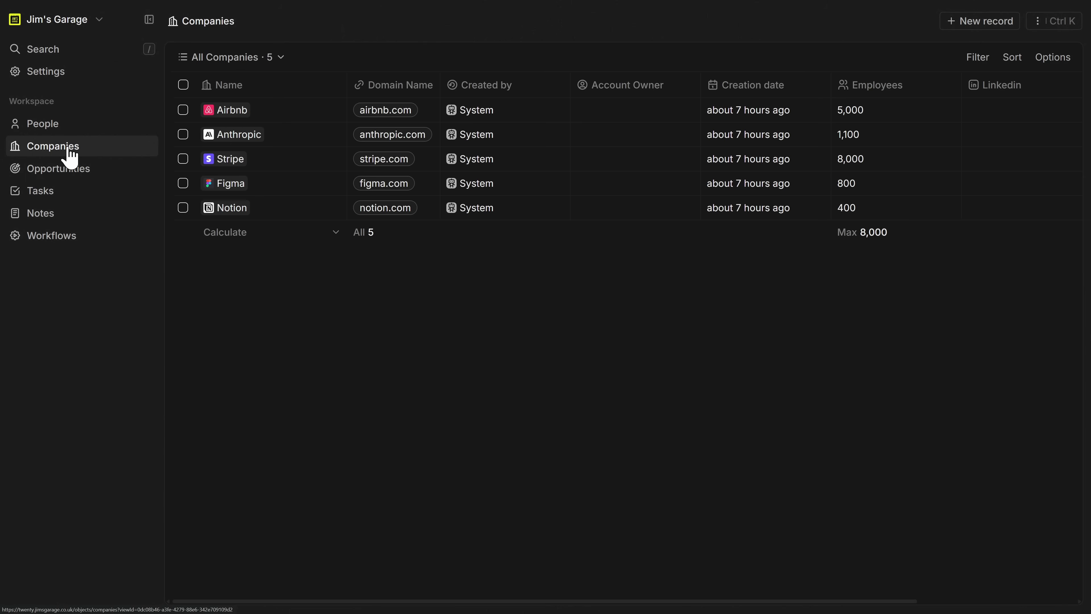
left_click(252, 115)
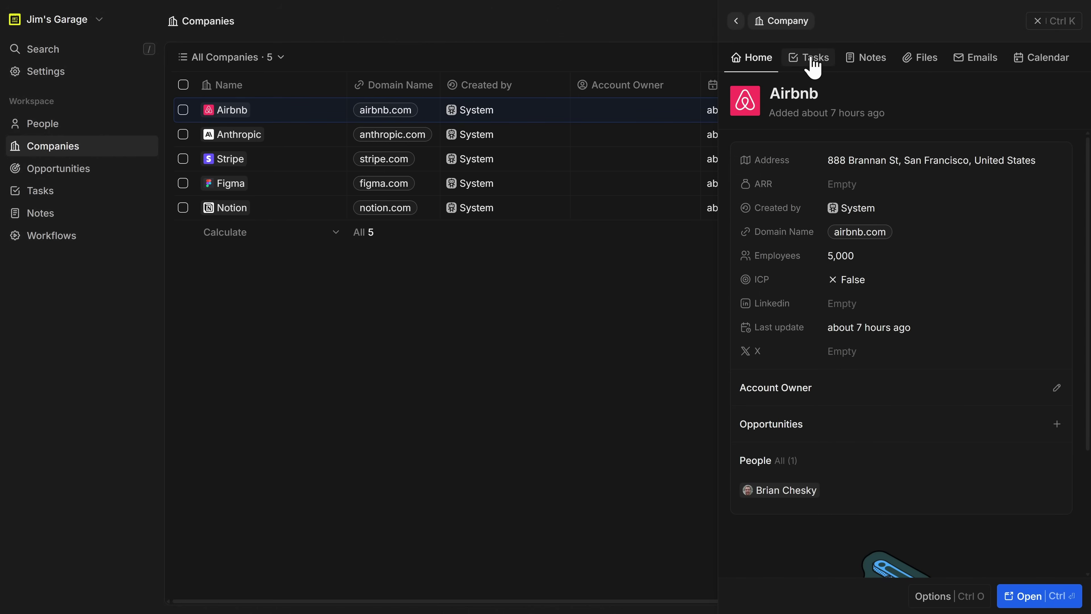
- Check Airbnb's Tasks, Notes, Files and Emails tabs, then switch to the Opportunities board
left_click(813, 65)
left_click(861, 60)
left_click(923, 62)
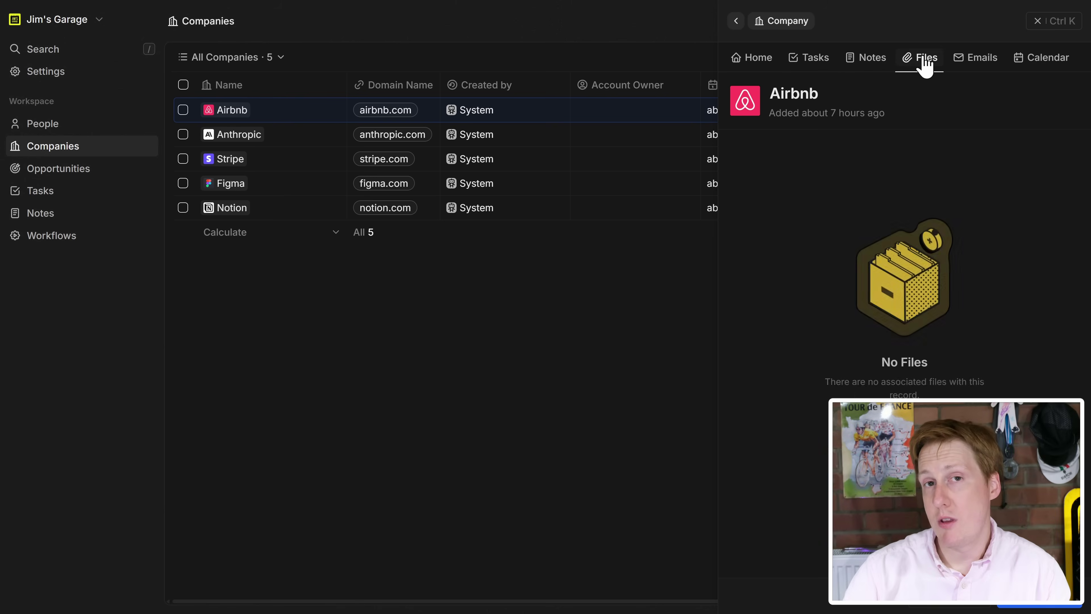
left_click(967, 65)
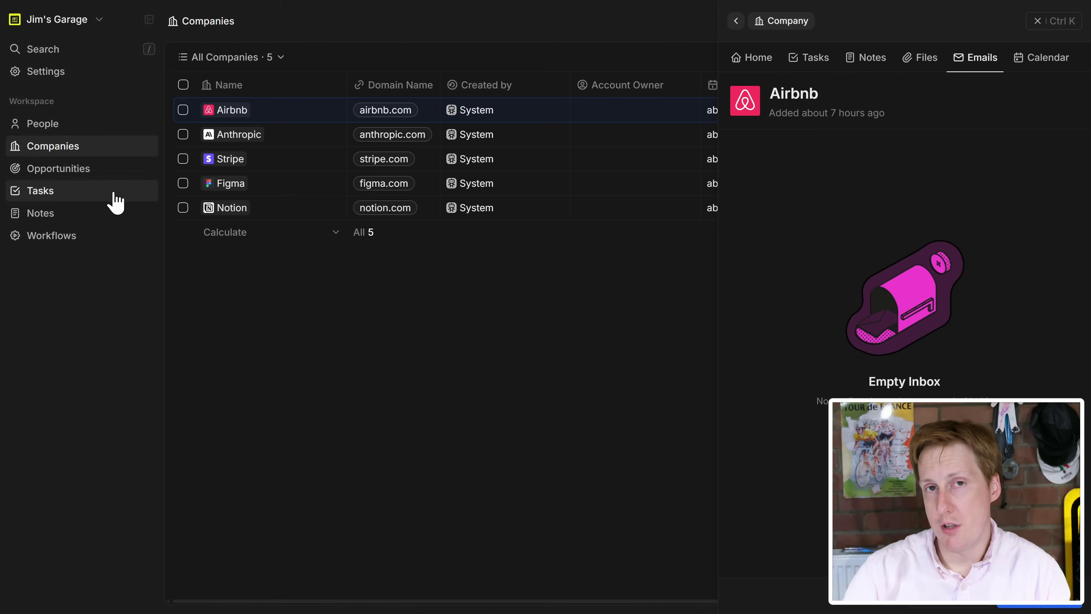
left_click(48, 169)
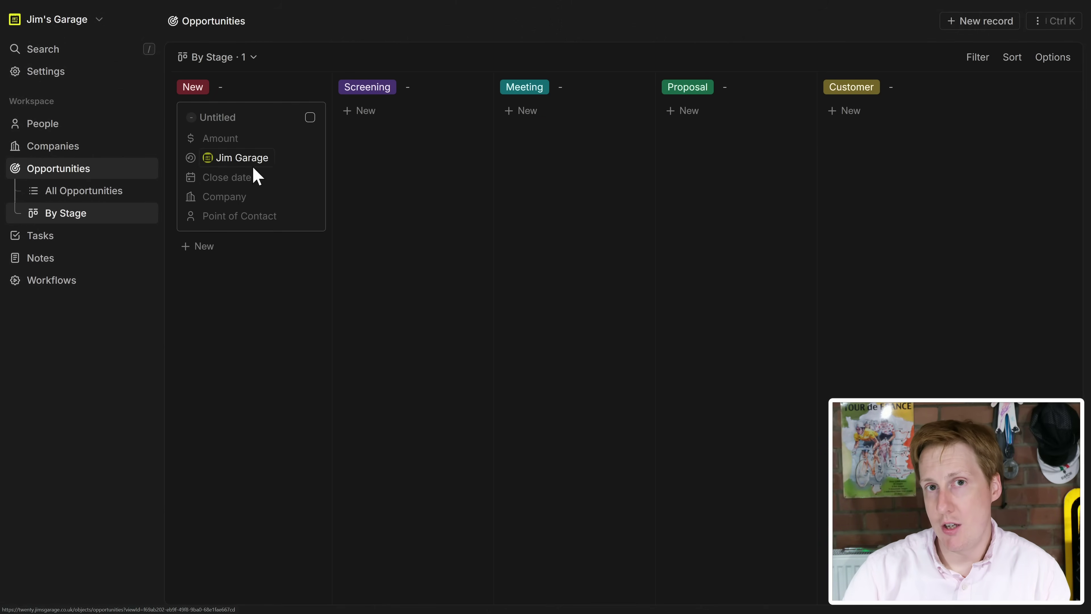
- Add a blank opportunity under Screening and toggle between All Opportunities and By Stage views
left_click(349, 117)
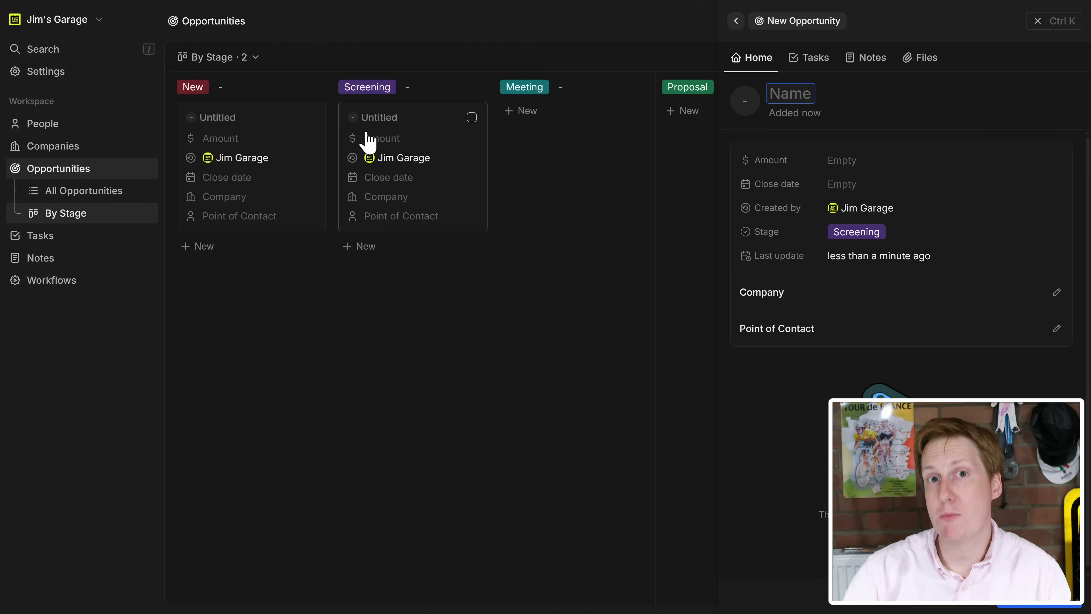
left_click(80, 196)
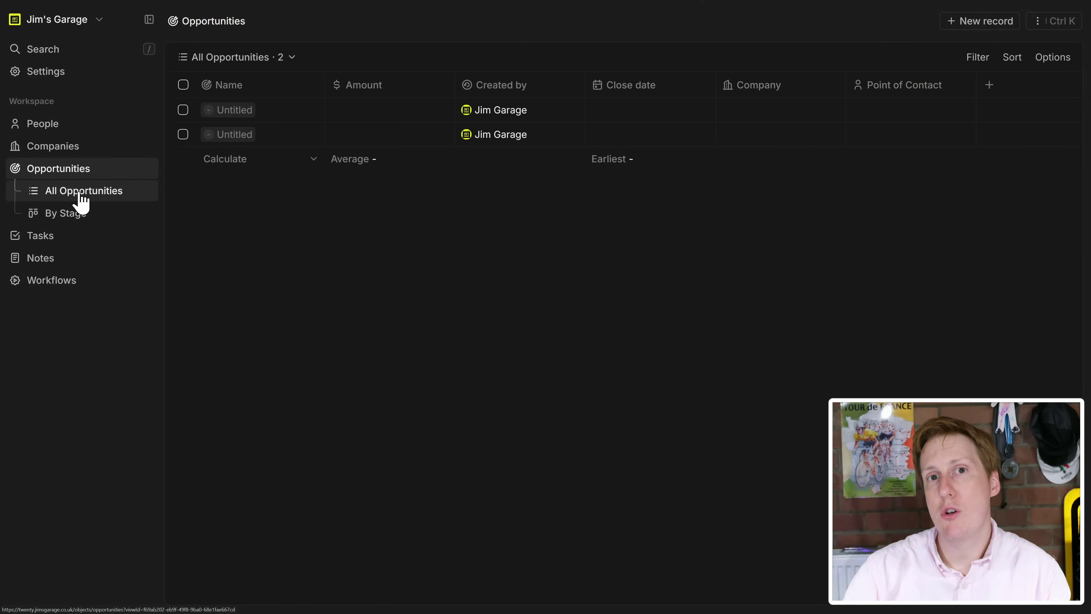
left_click(74, 223)
- Browse Tasks by status and Notes, then open the Quick Lead workflow
left_click(60, 236)
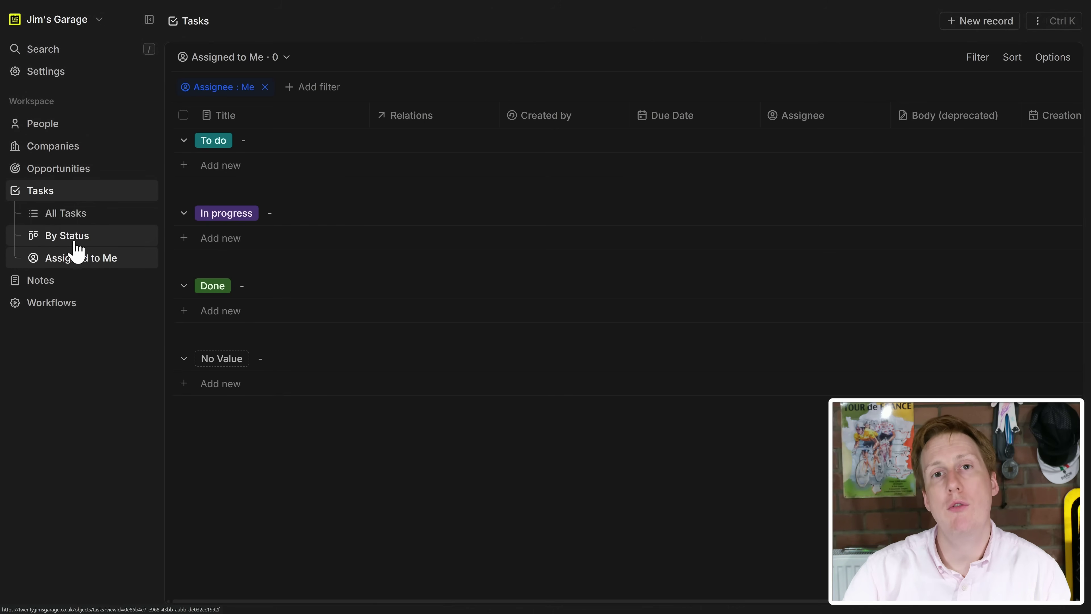
left_click(74, 245)
left_click(63, 281)
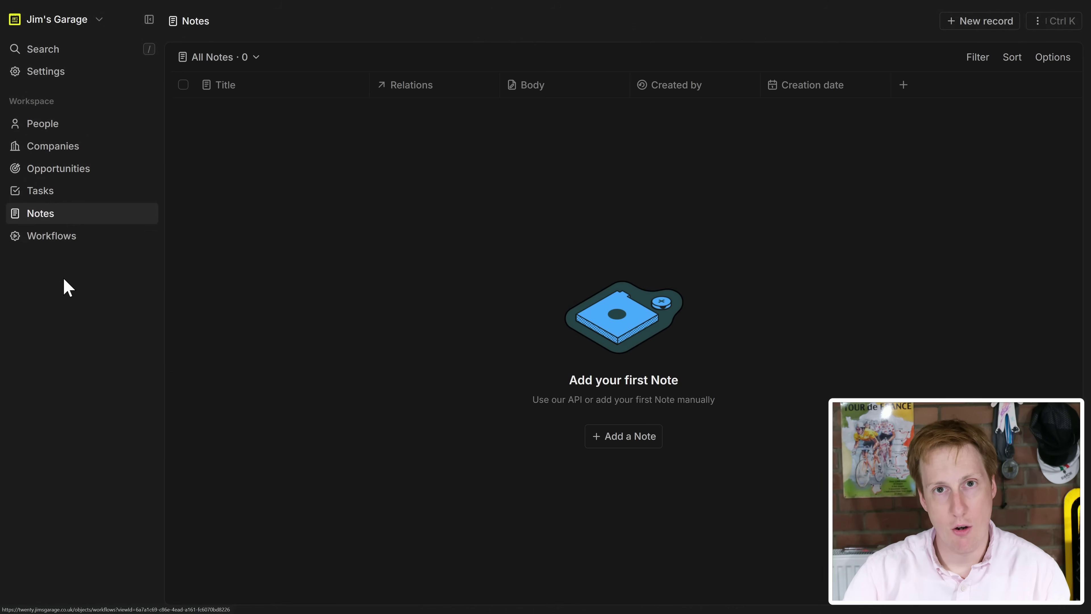
left_click(58, 242)
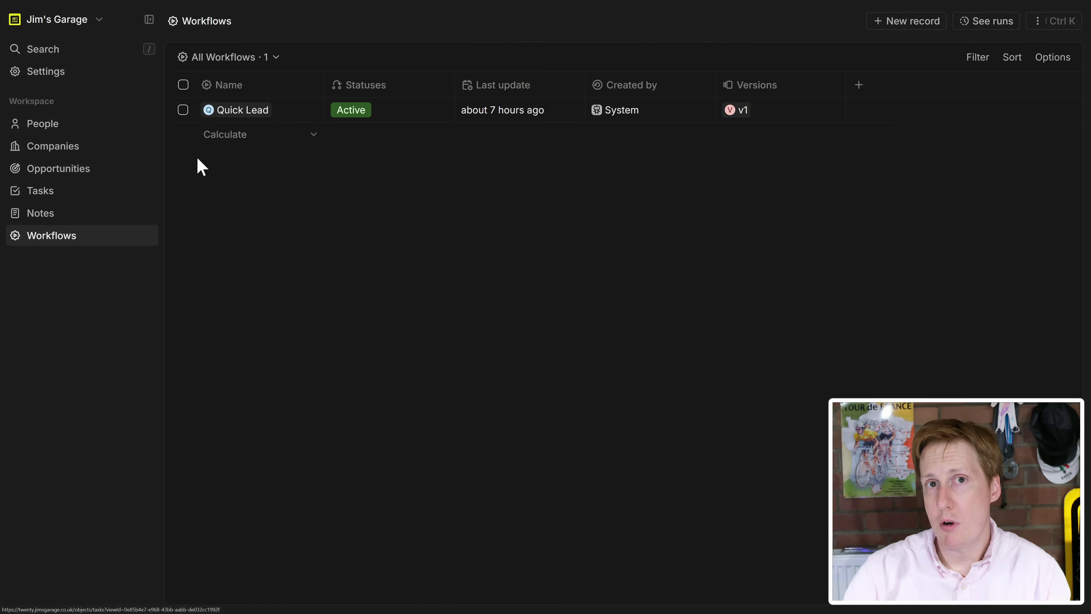
left_click(312, 112)
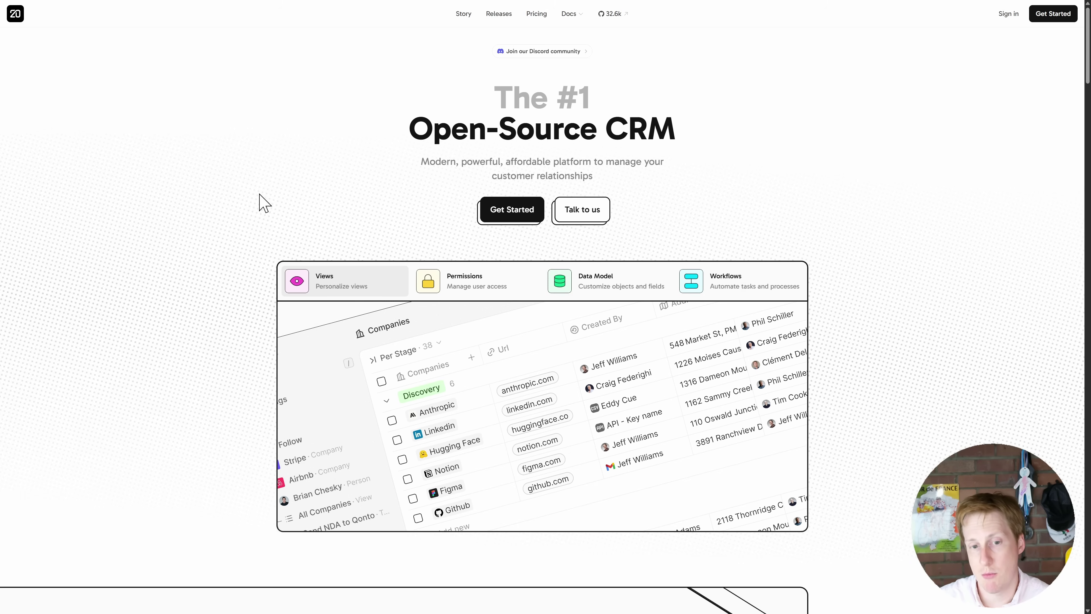
- Scroll the twenty.com homepage past Open Roadmap and Secured by design to the community testimonials
scroll(238, 232, "down", 6)
scroll(218, 229, "down", 5)
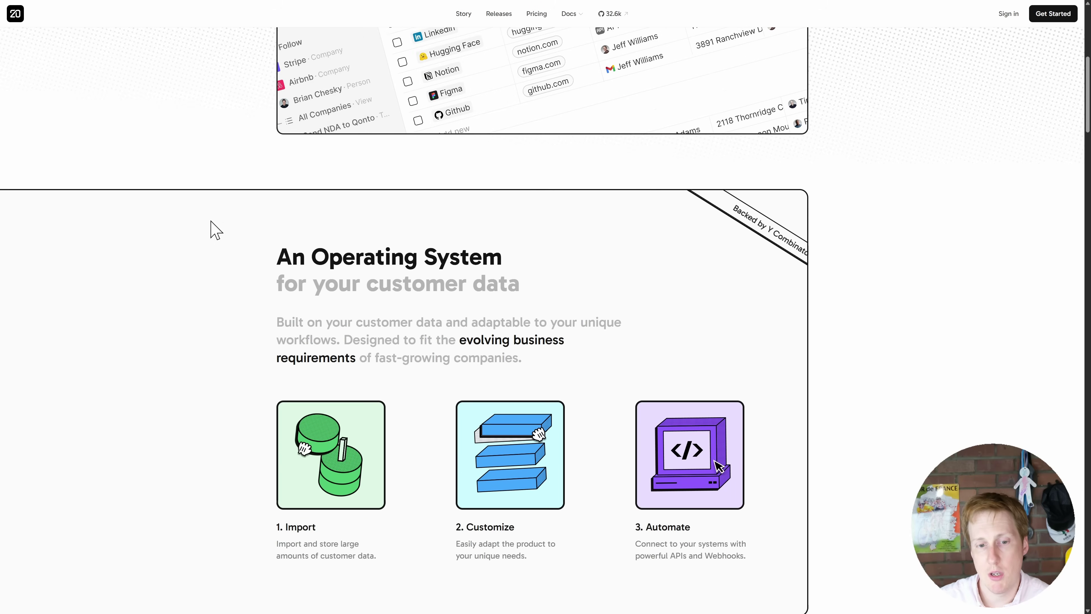
scroll(210, 223, "down", 2)
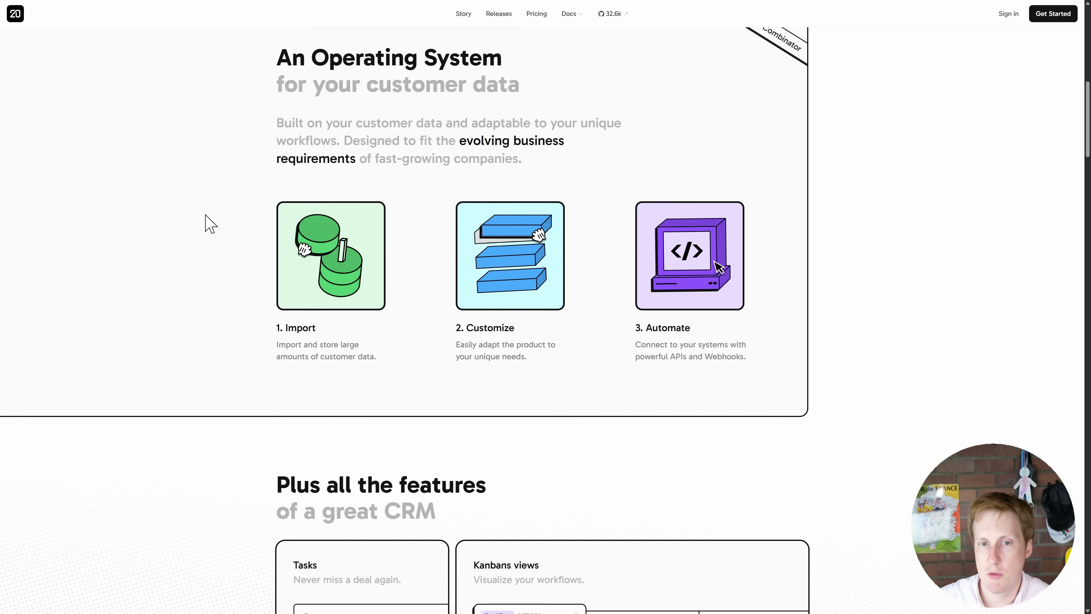
scroll(210, 223, "down", 10)
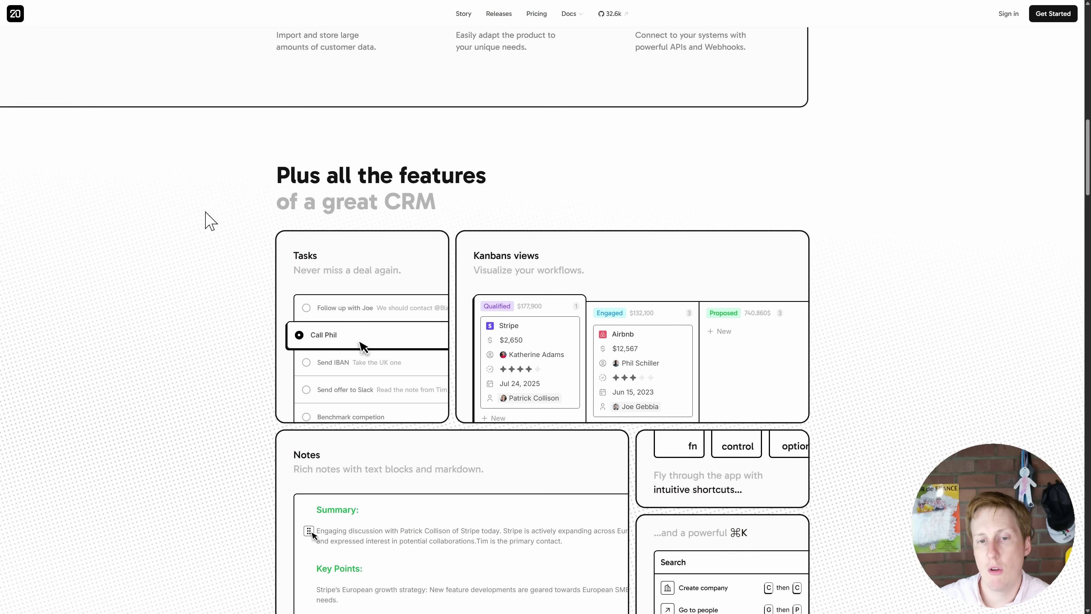
scroll(210, 221, "down", 1)
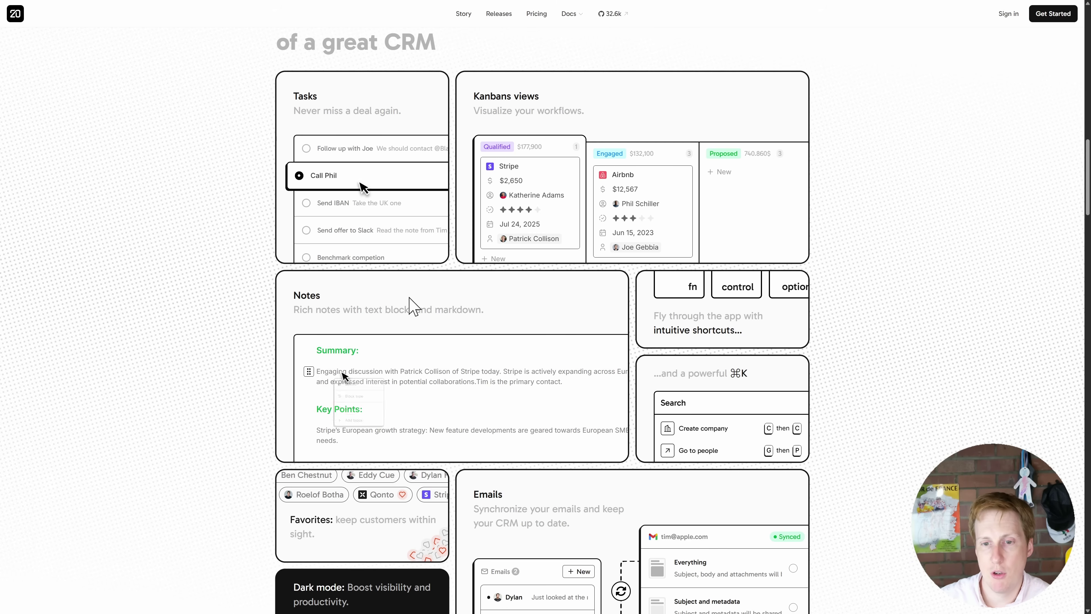
scroll(389, 395, "down", 7)
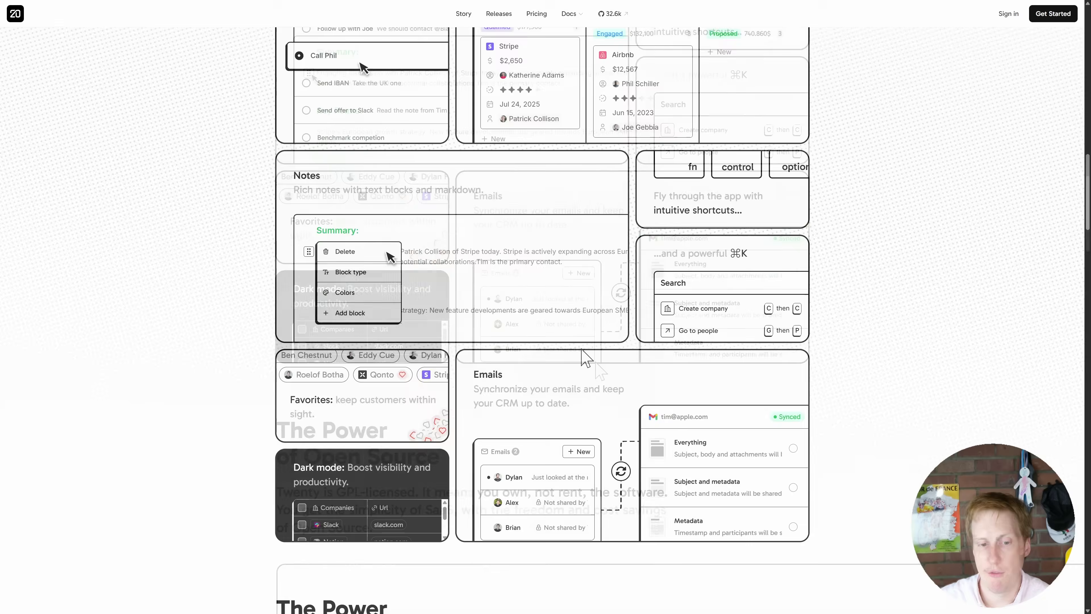
scroll(348, 420, "down", 6)
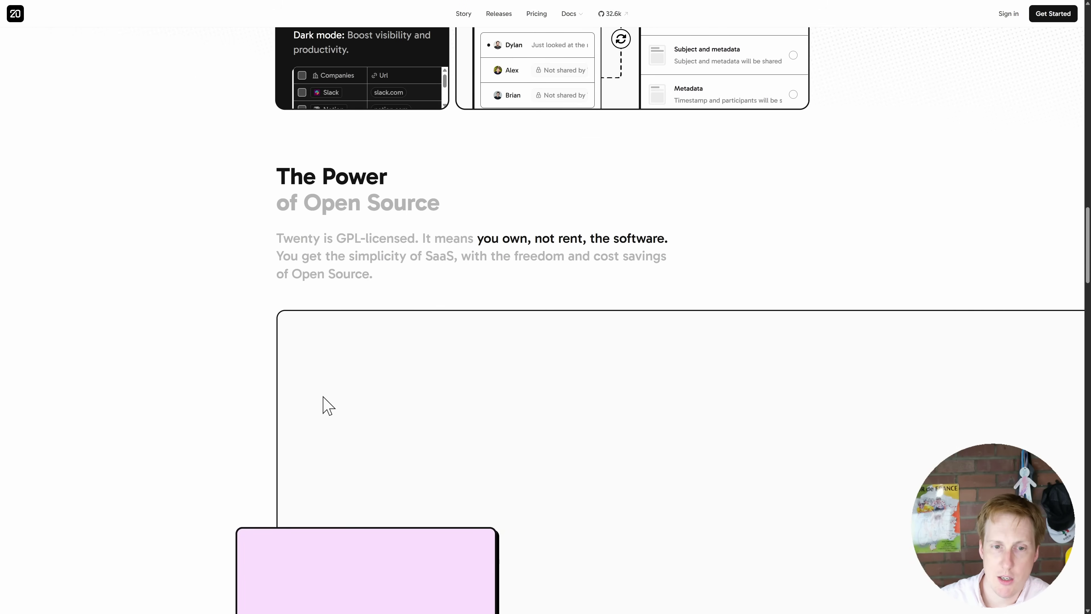
scroll(270, 304, "down", 5)
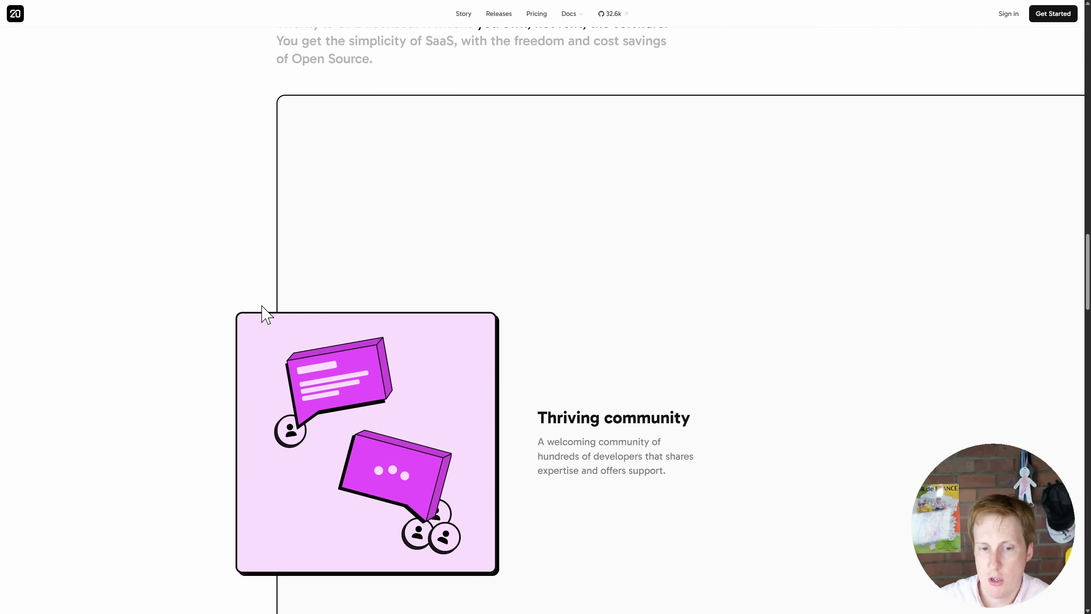
scroll(263, 307, "down", 8)
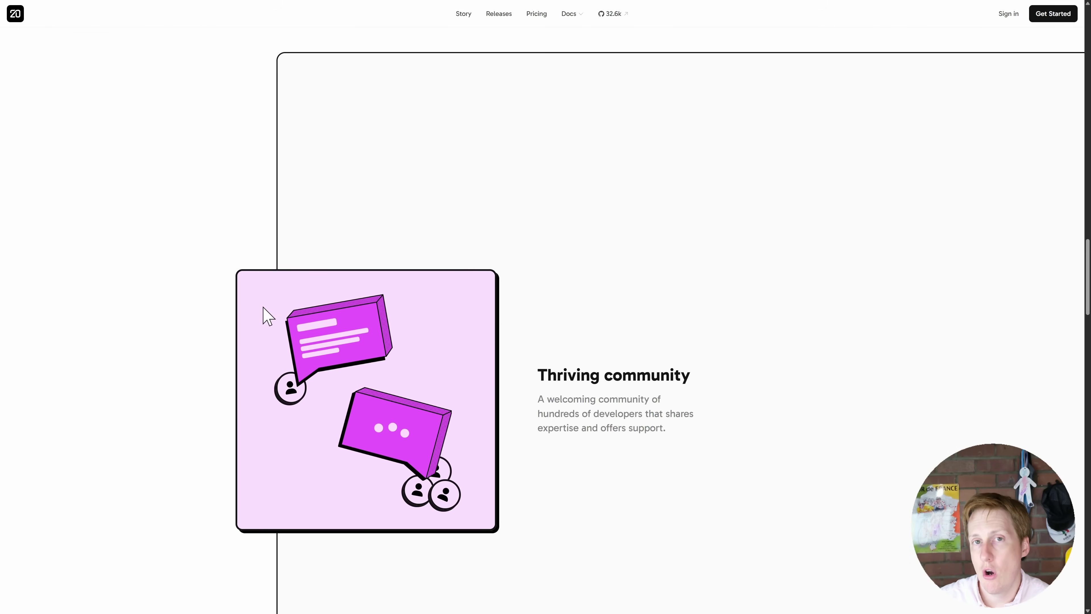
scroll(264, 308, "down", 10)
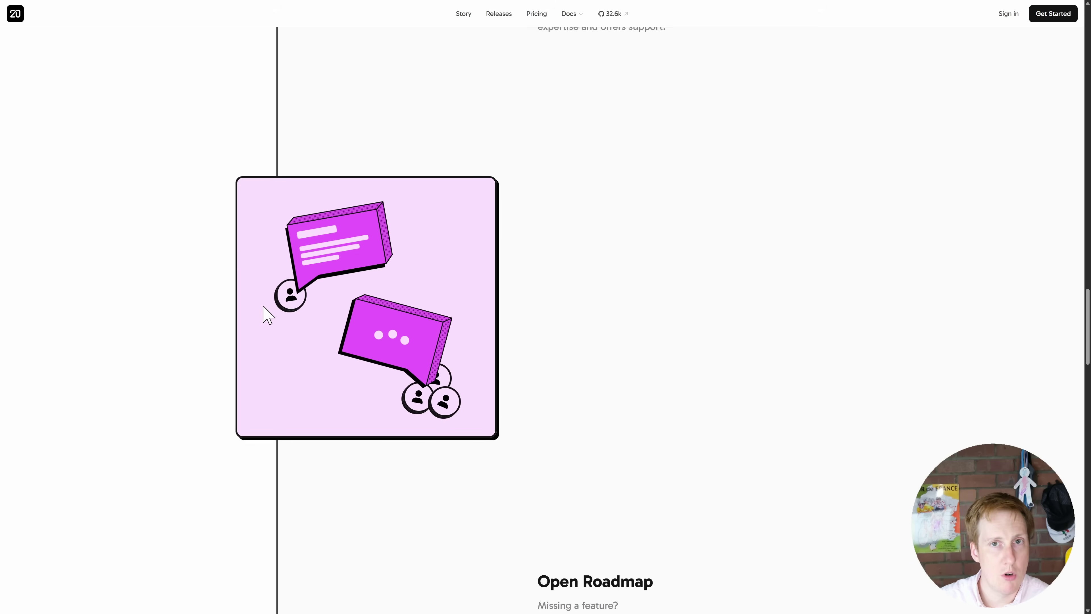
scroll(263, 308, "down", 3)
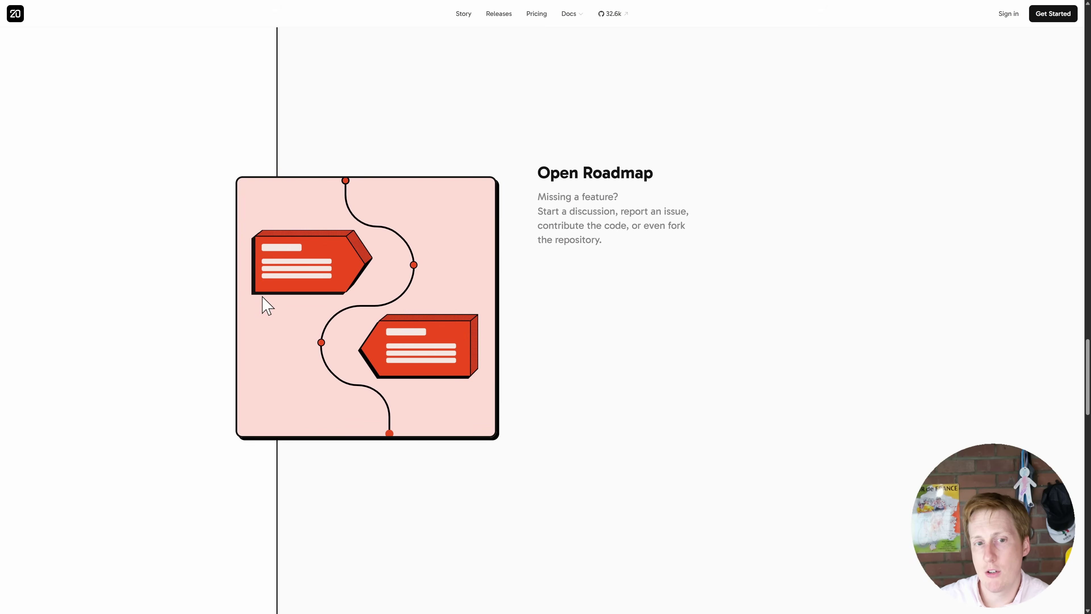
scroll(263, 307, "down", 6)
scroll(267, 307, "down", 7)
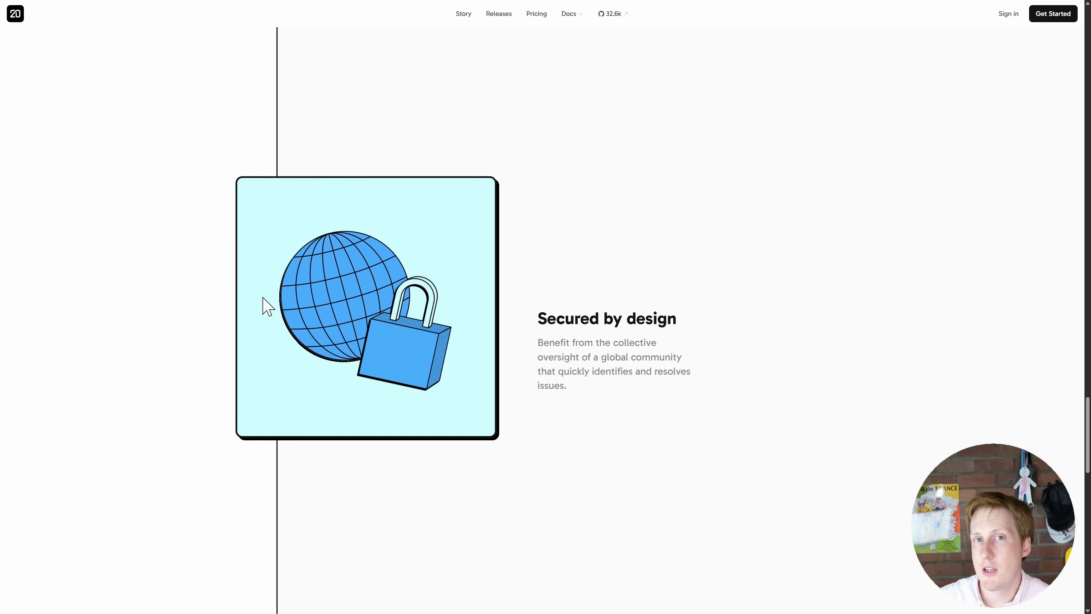
scroll(263, 297, "down", 9)
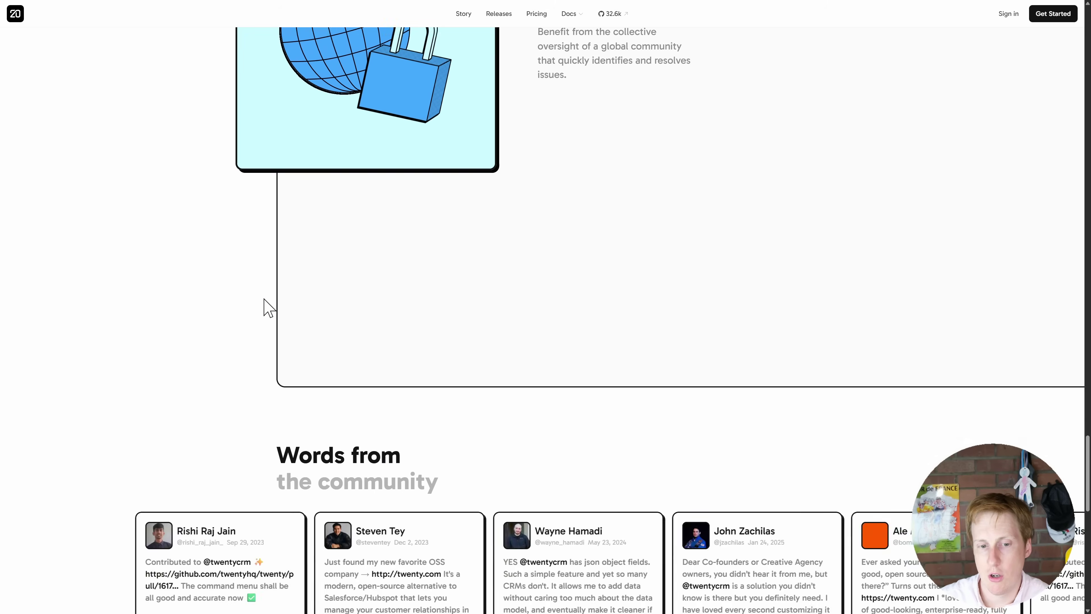
scroll(264, 299, "down", 3)
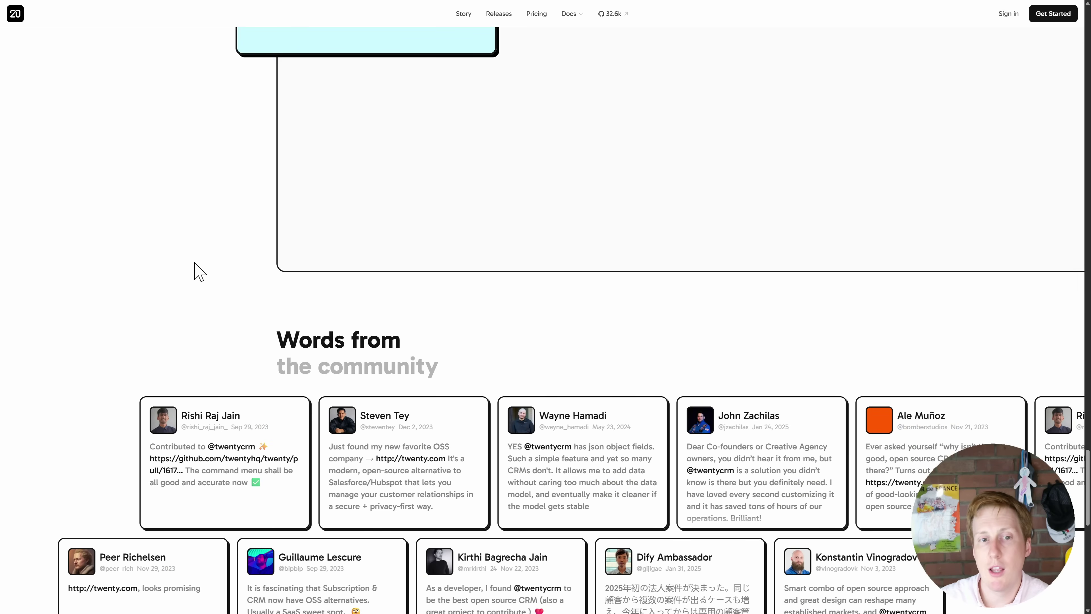
scroll(200, 271, "down", 3)
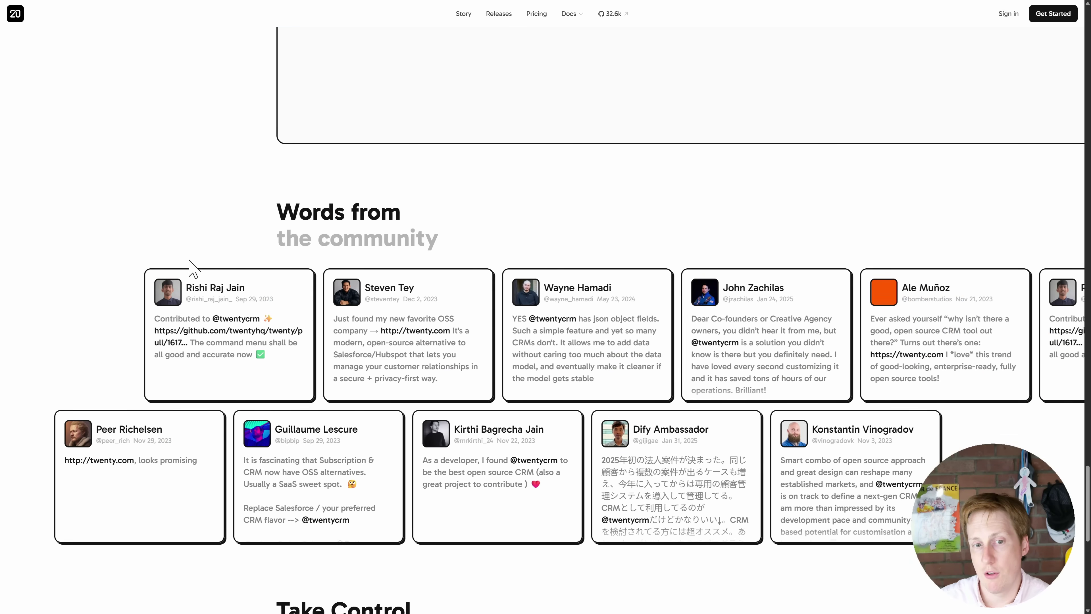
- Visit the pricing page, then browse Docs > Developers and the Self-Hosting section
left_click(536, 14)
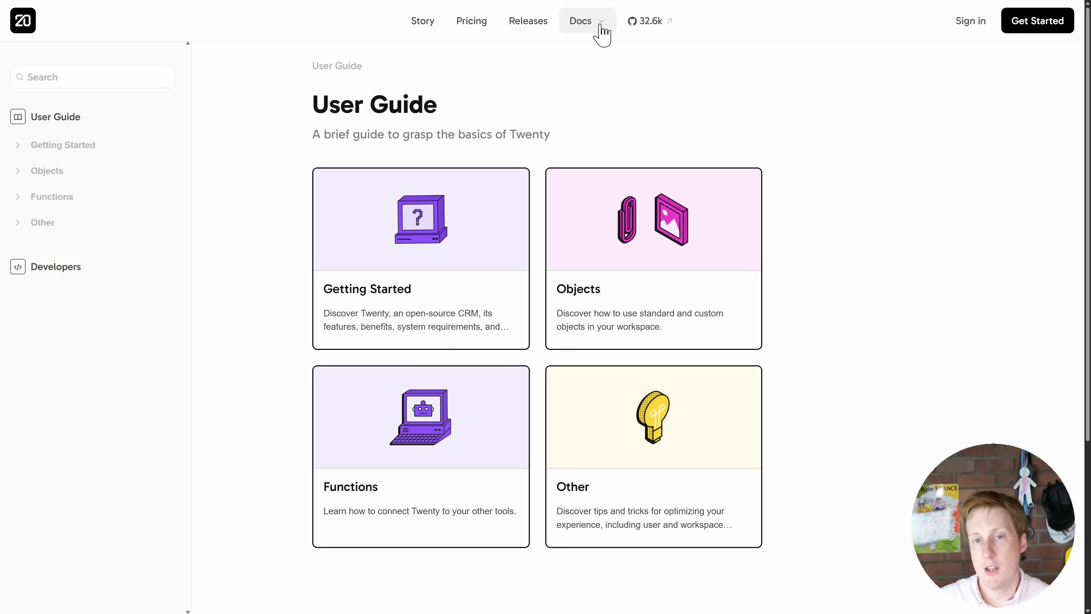
left_click(602, 30)
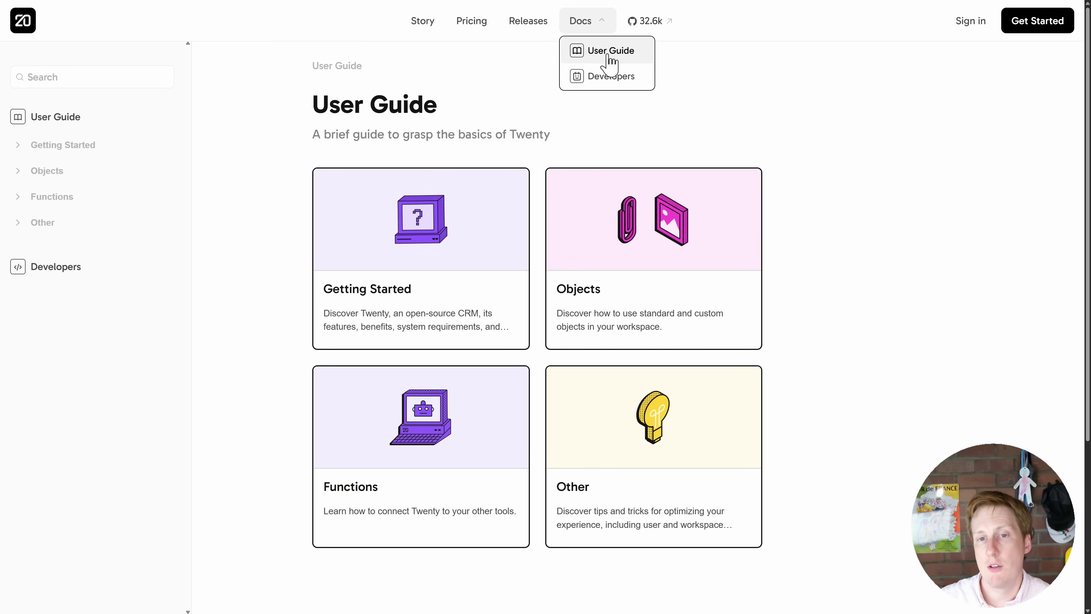
left_click(609, 79)
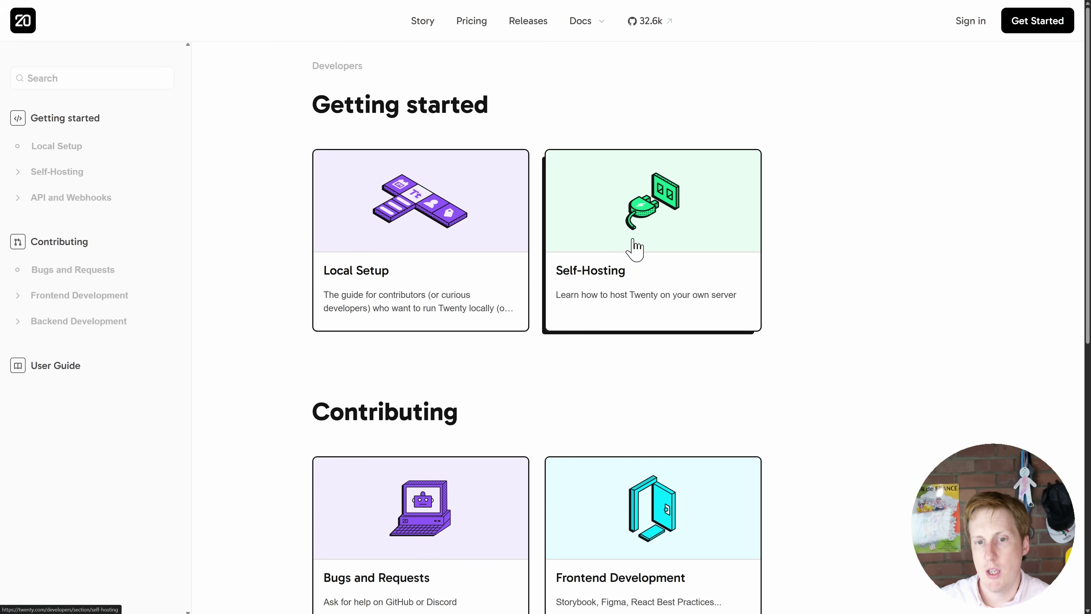
left_click(633, 249)
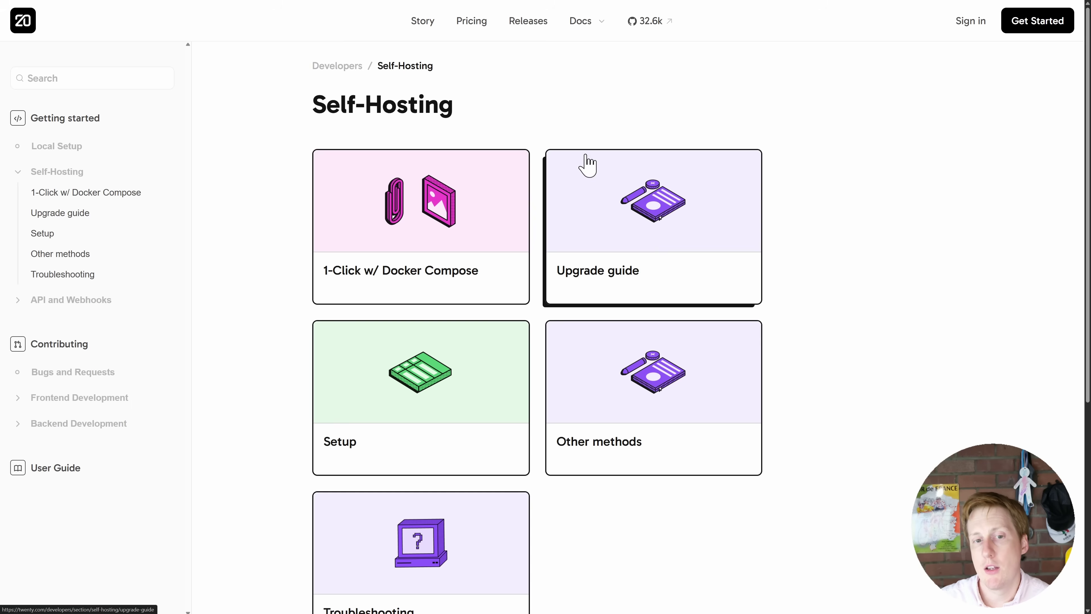
key("alt+Left")
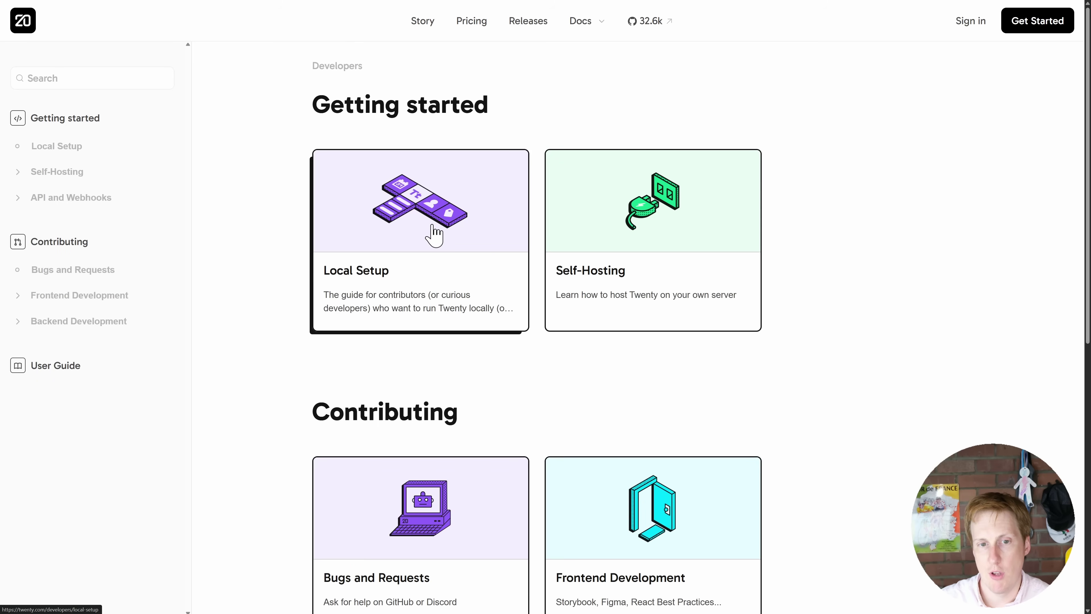
- Skim the Local Setup guide in the developer docs
left_click(494, 264)
scroll(503, 326, "down", 10)
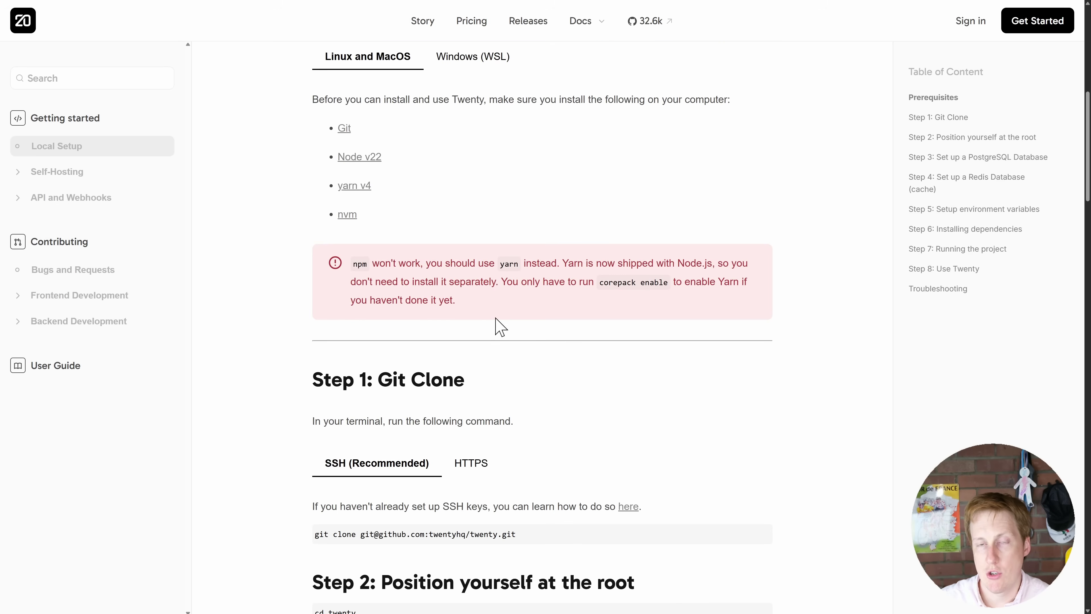
scroll(497, 327, "up", 3)
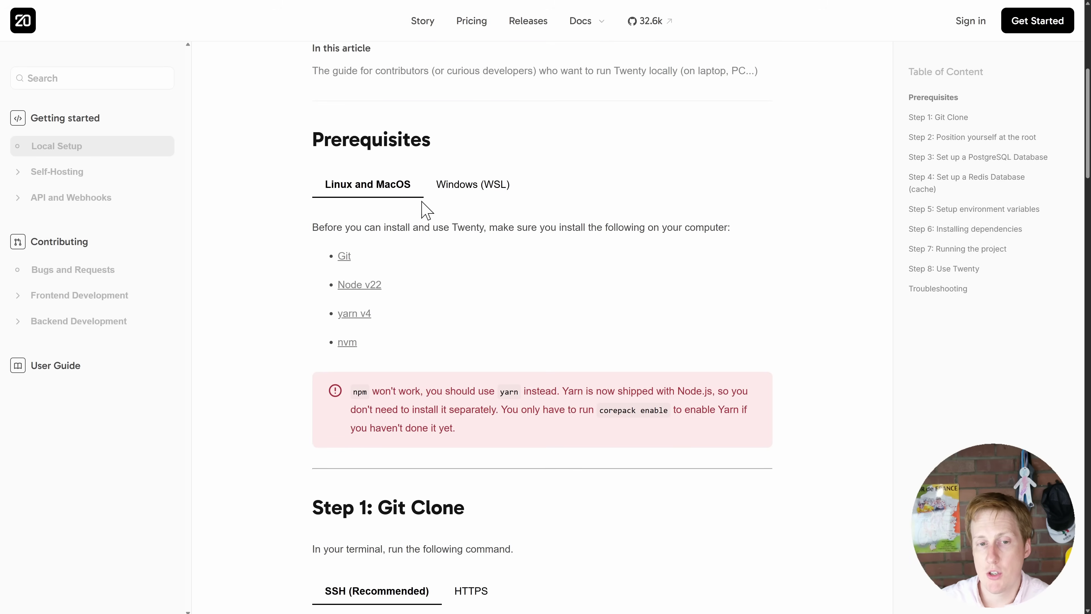
scroll(385, 214, "up", 6)
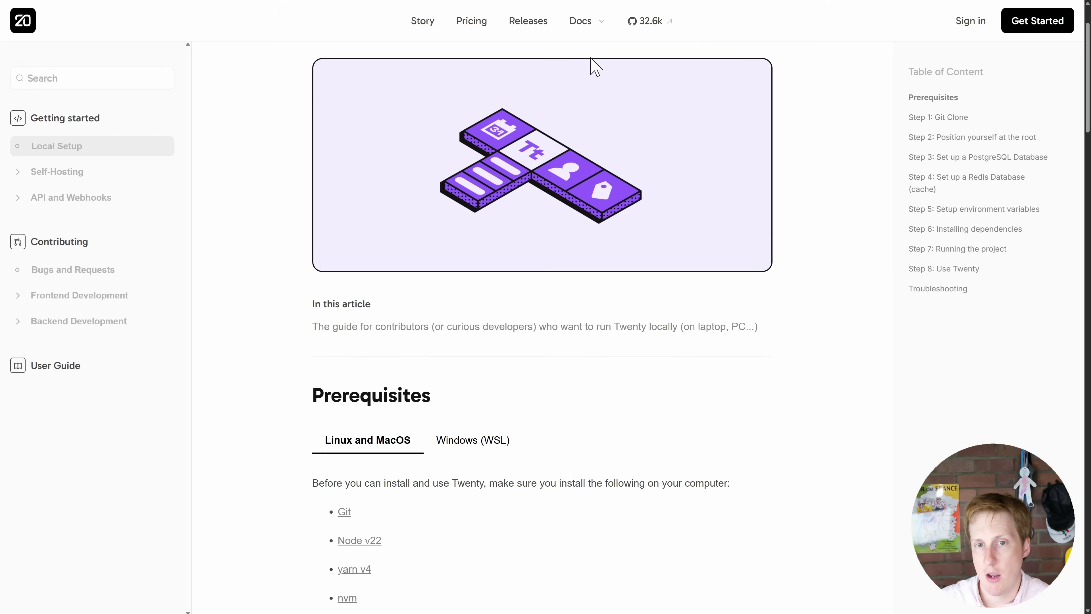
- Go back through Developers > Self-Hosting to the 1-Click w/ Docker Compose guide
mouse_move(581, 24)
left_click(599, 80)
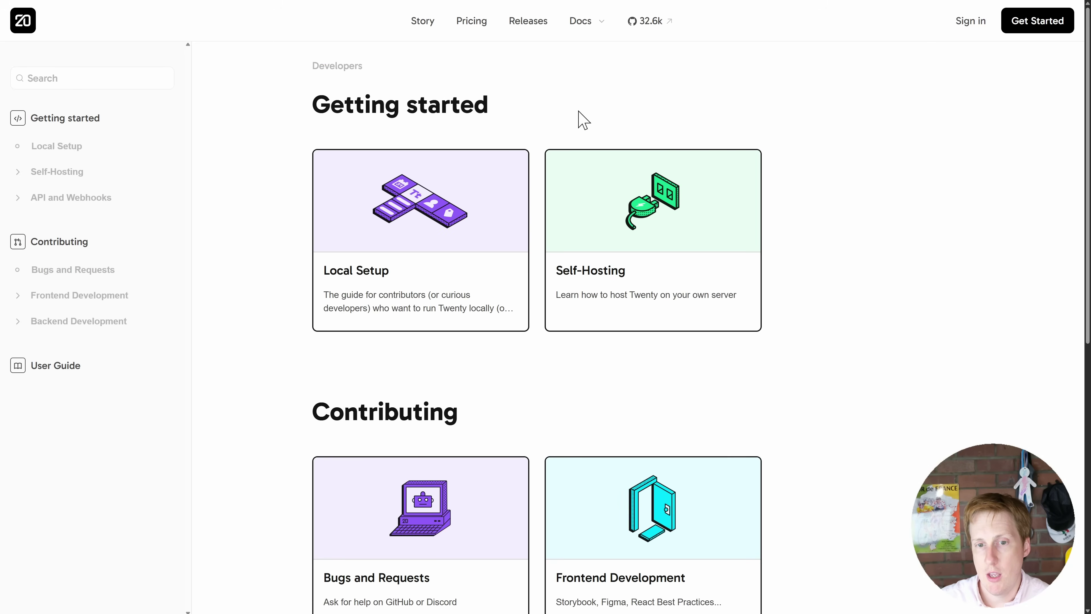
left_click(608, 210)
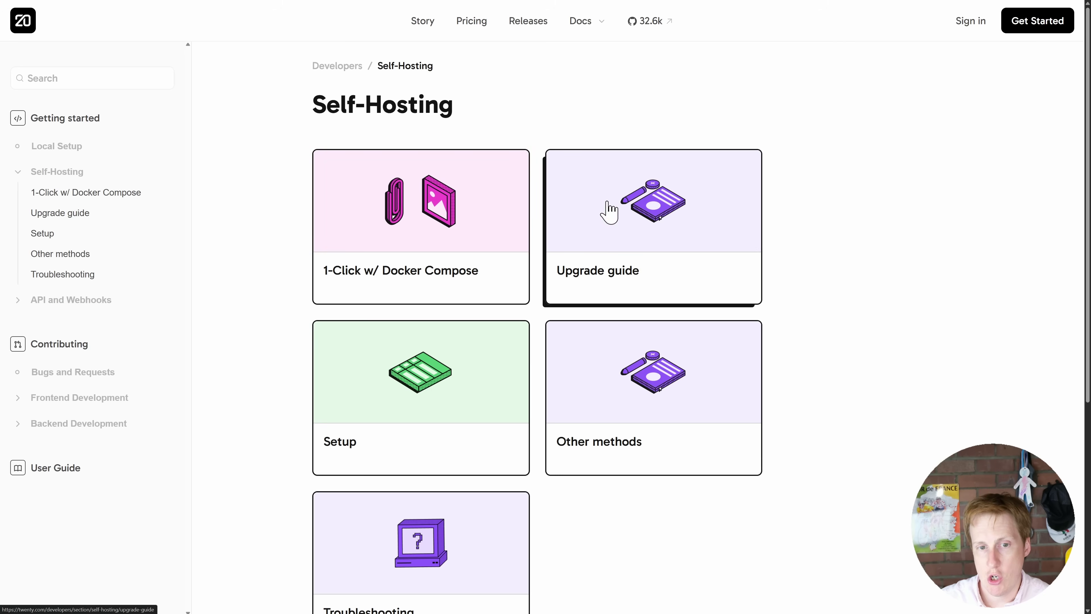
left_click(451, 230)
scroll(438, 339, "down", 12)
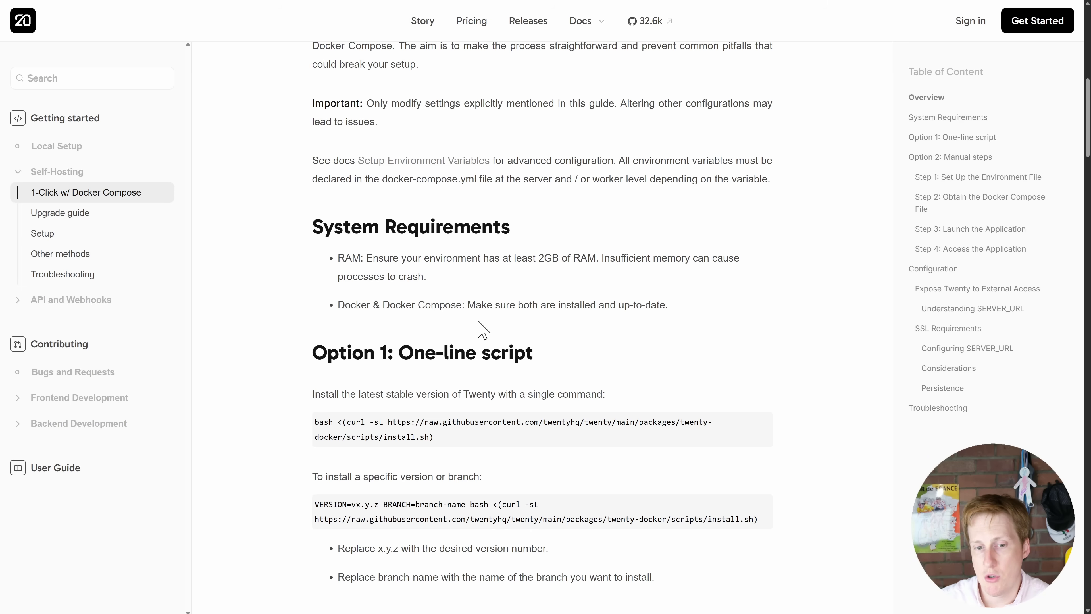
scroll(475, 338, "down", 5)
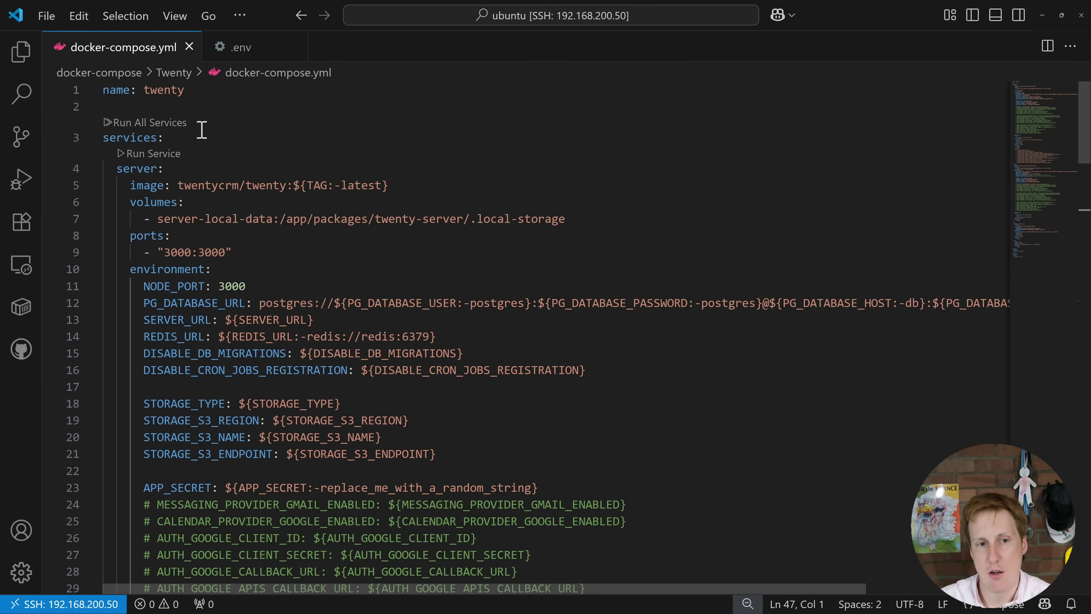
- Compare .env with docker-compose.yml, scroll through the compose services, and return to the top
left_click(242, 48)
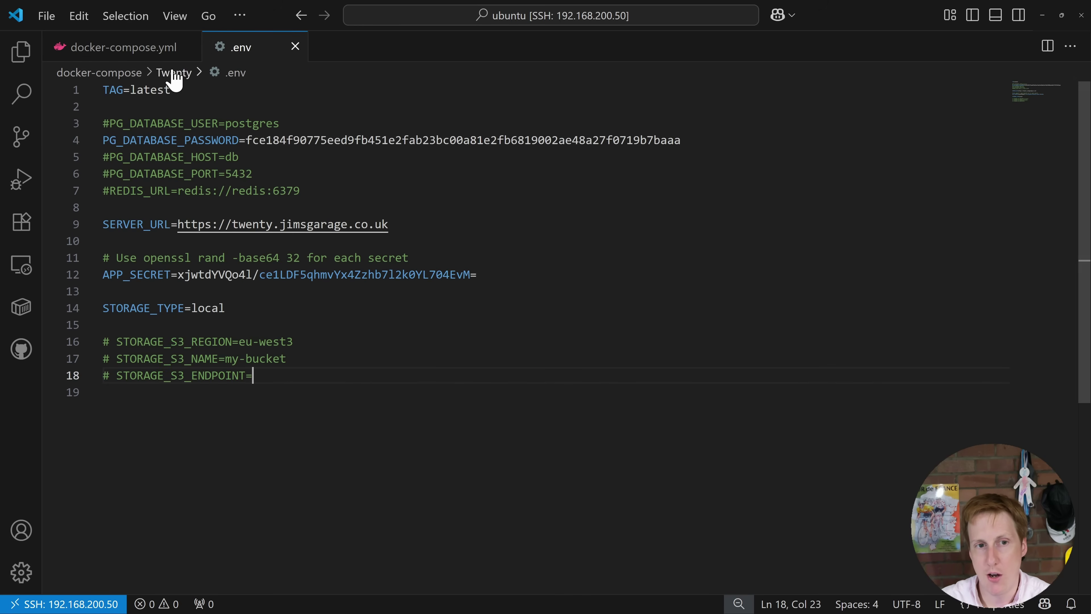
left_click(137, 48)
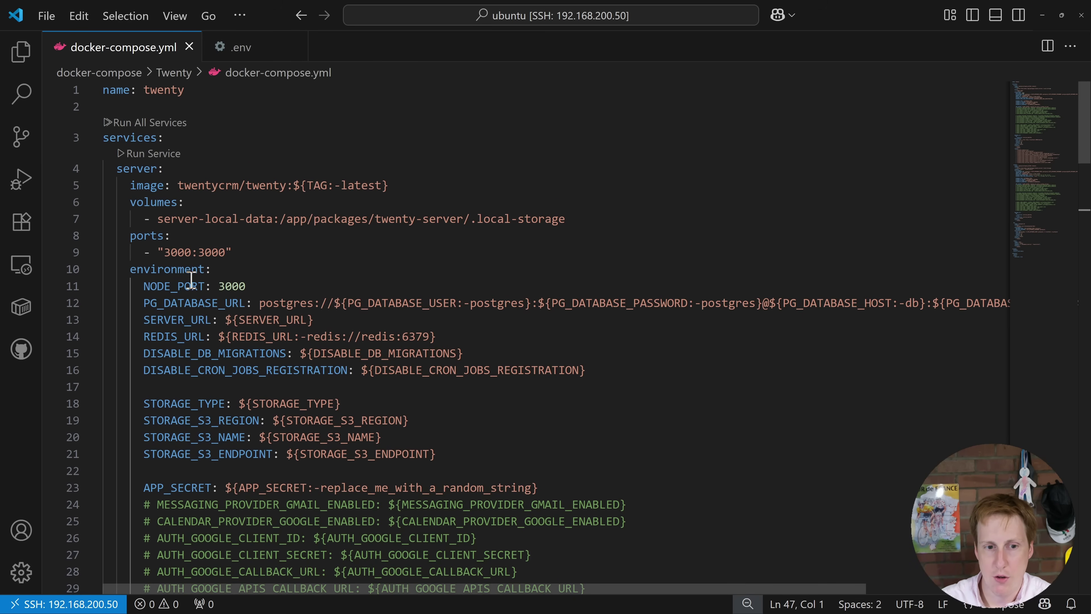
scroll(192, 279, "down", 10)
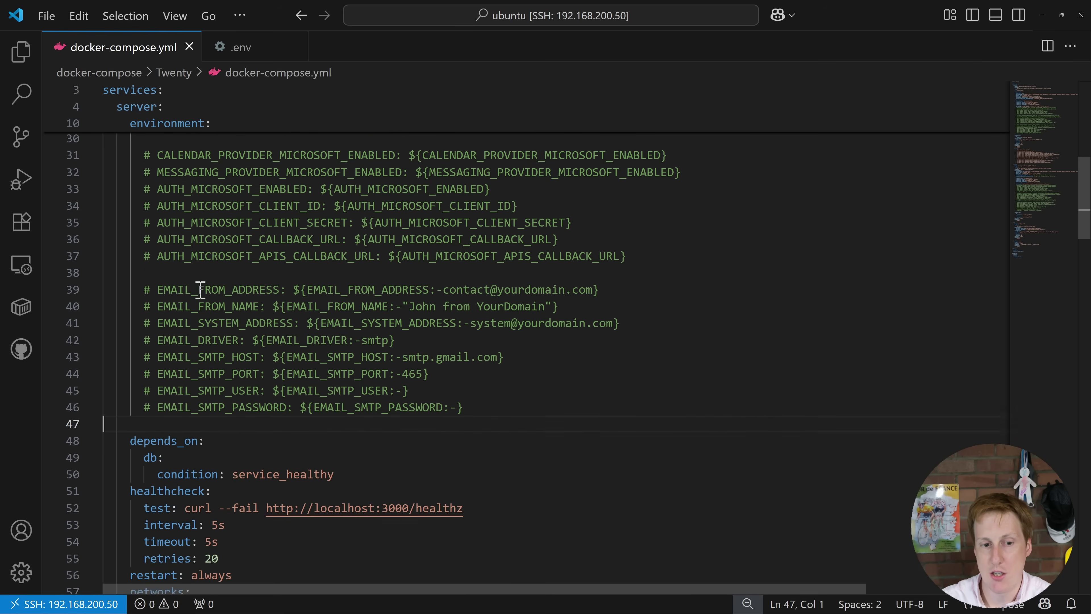
scroll(200, 289, "down", 6)
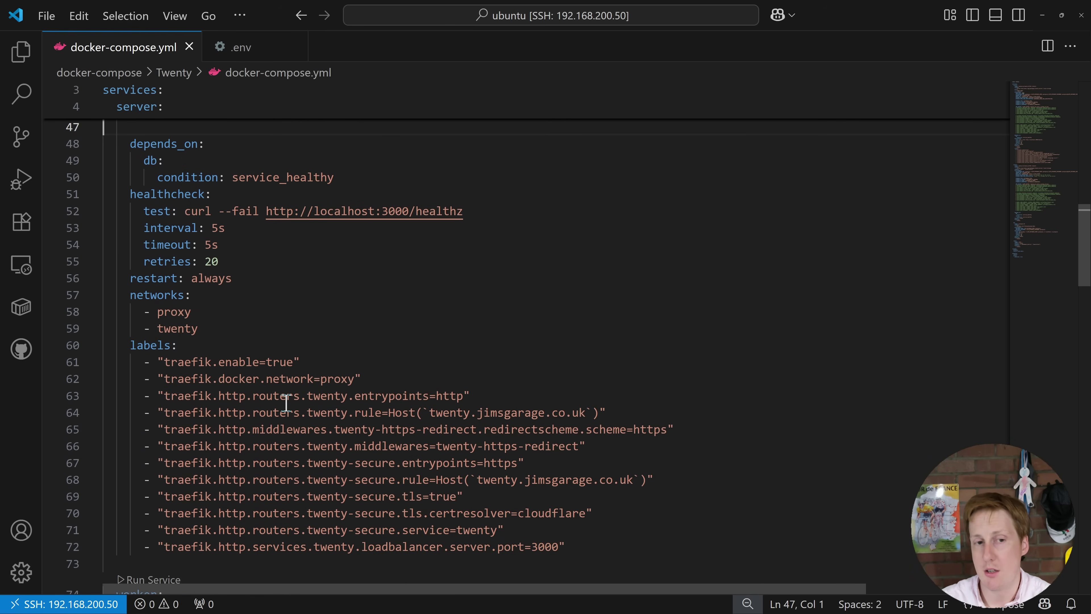
scroll(287, 402, "down", 6)
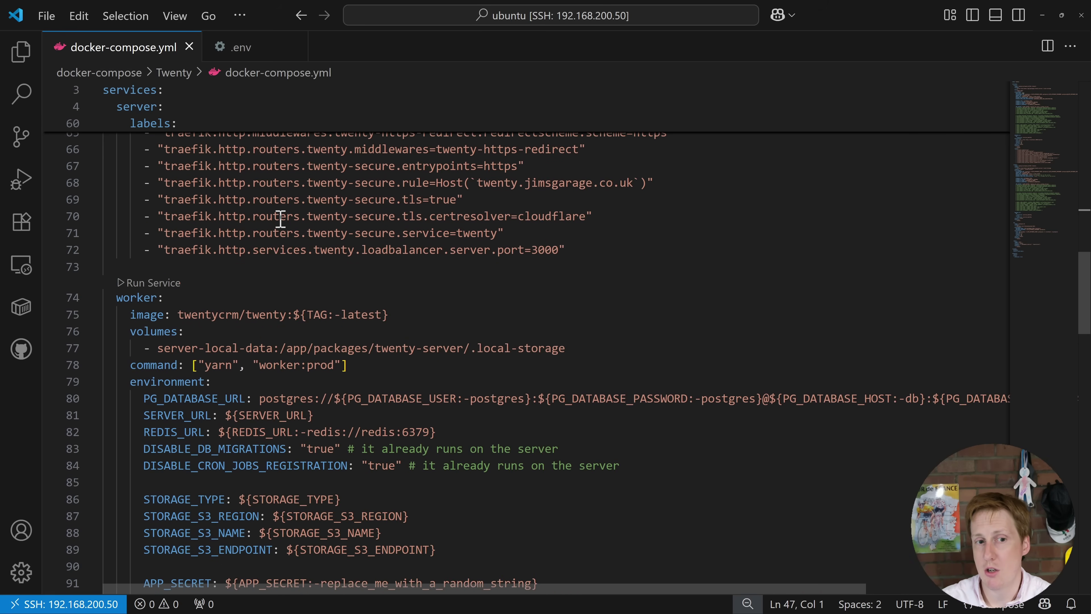
scroll(258, 344, "down", 8)
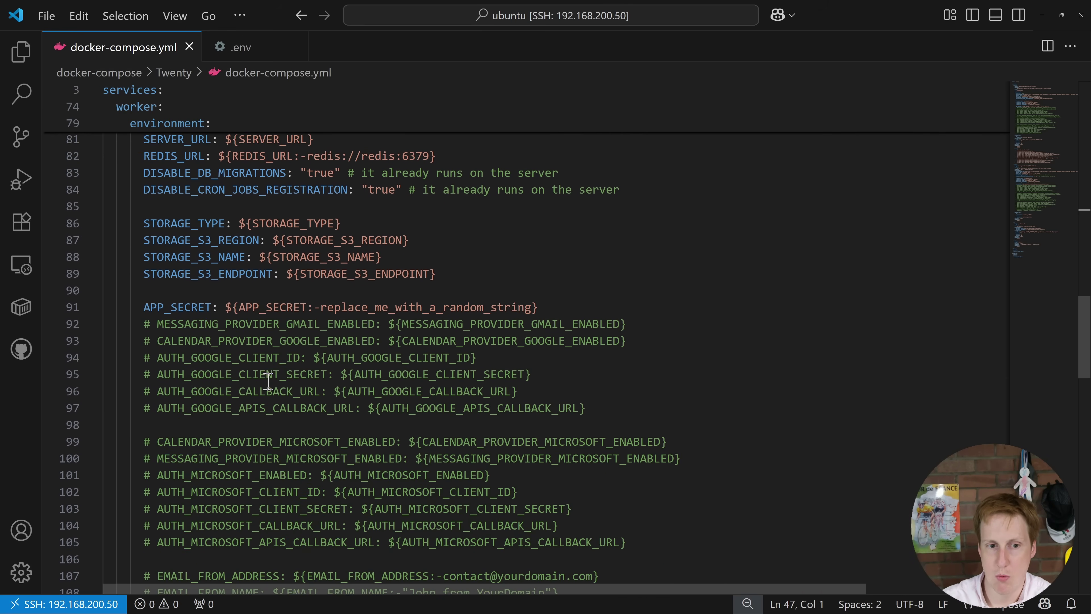
scroll(268, 378, "down", 8)
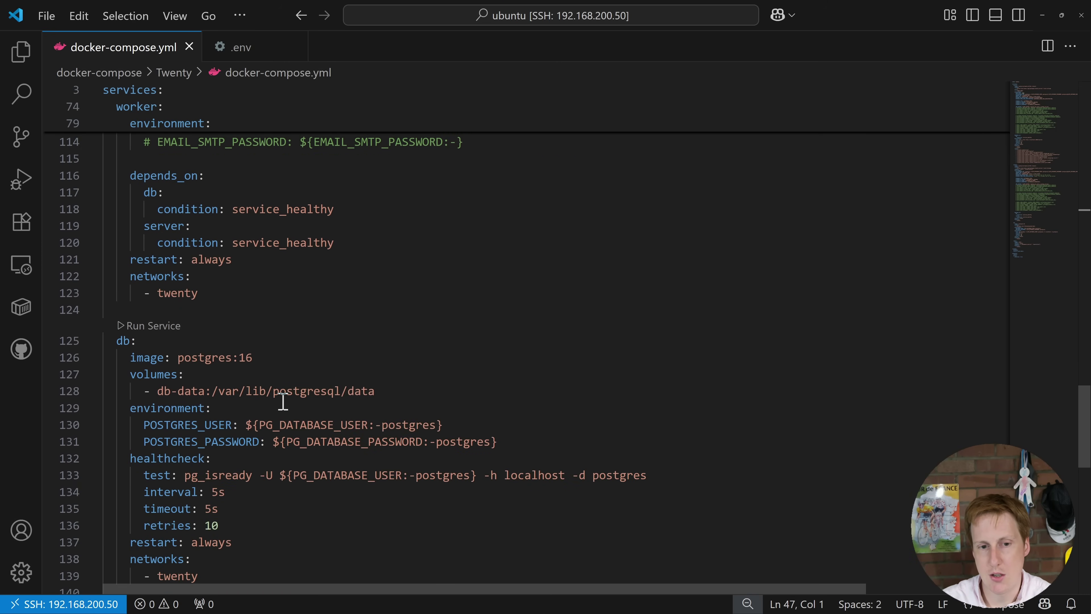
scroll(283, 401, "down", 6)
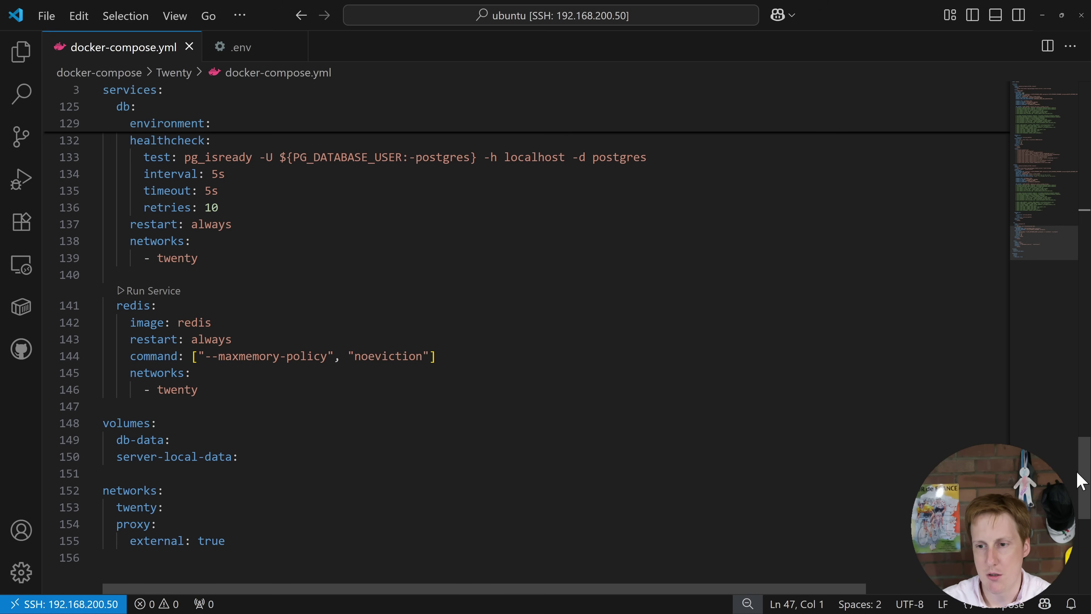
left_click_drag(1082, 479, 1087, 95)
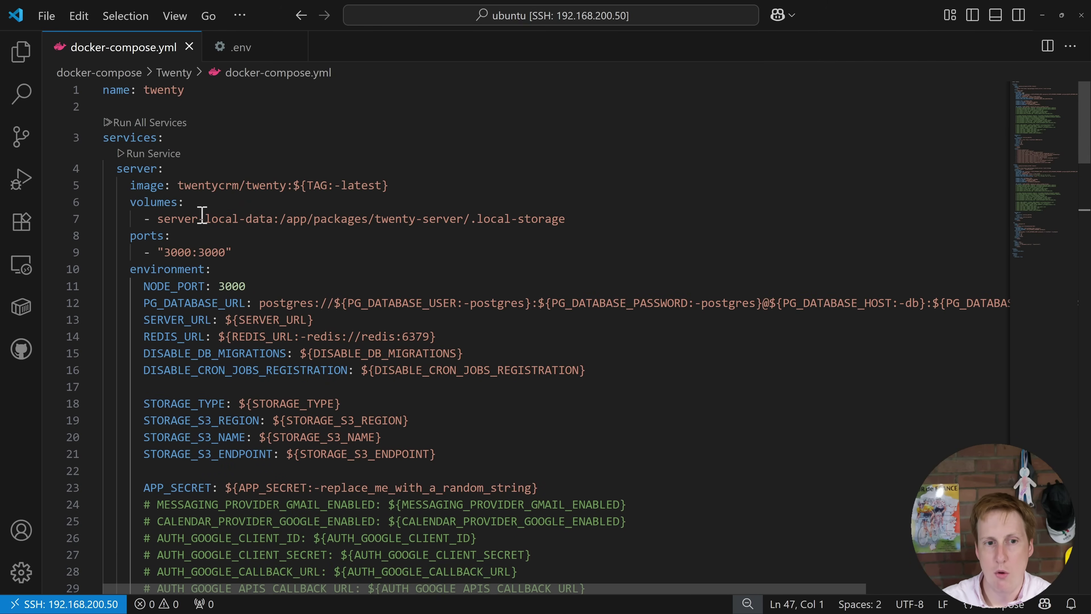
- Highlight the server-local-data volume name on line 7 of docker-compose.yml
left_click(165, 218)
left_click_drag(164, 218, 266, 217)
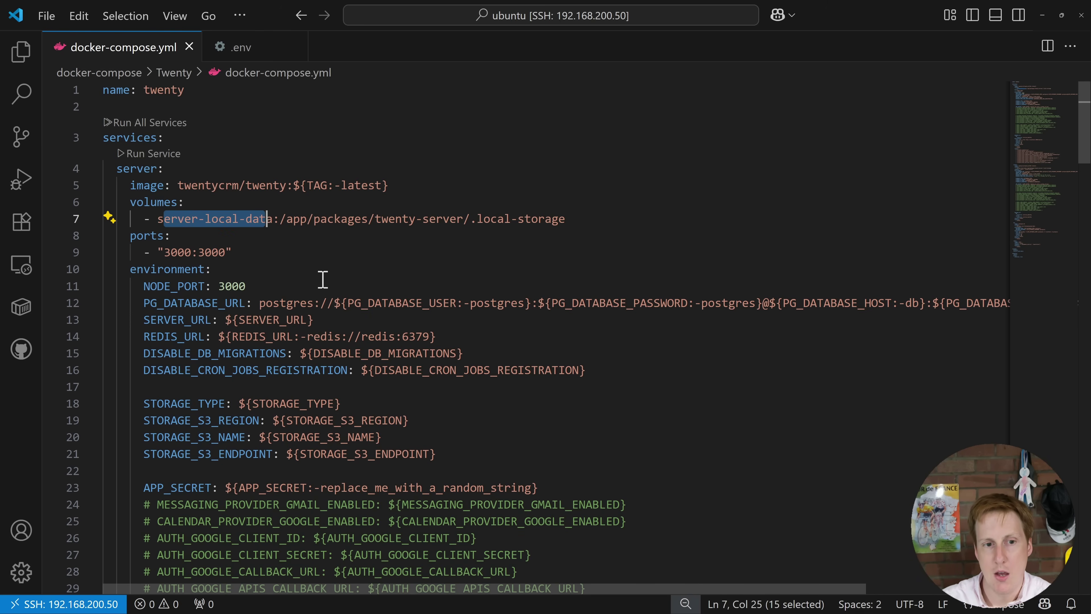
left_click(323, 279)
key("Up")
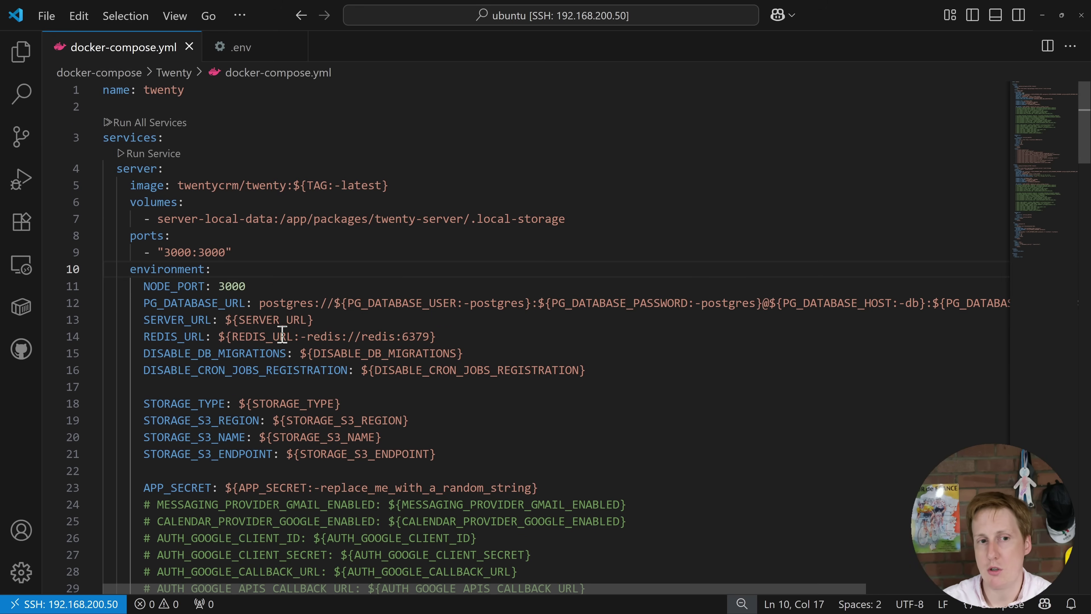
- Highlight the db, server and redis environment lines and SERVER_URL, then view .env
scroll(279, 335, "down", 8)
scroll(279, 356, "down", 8)
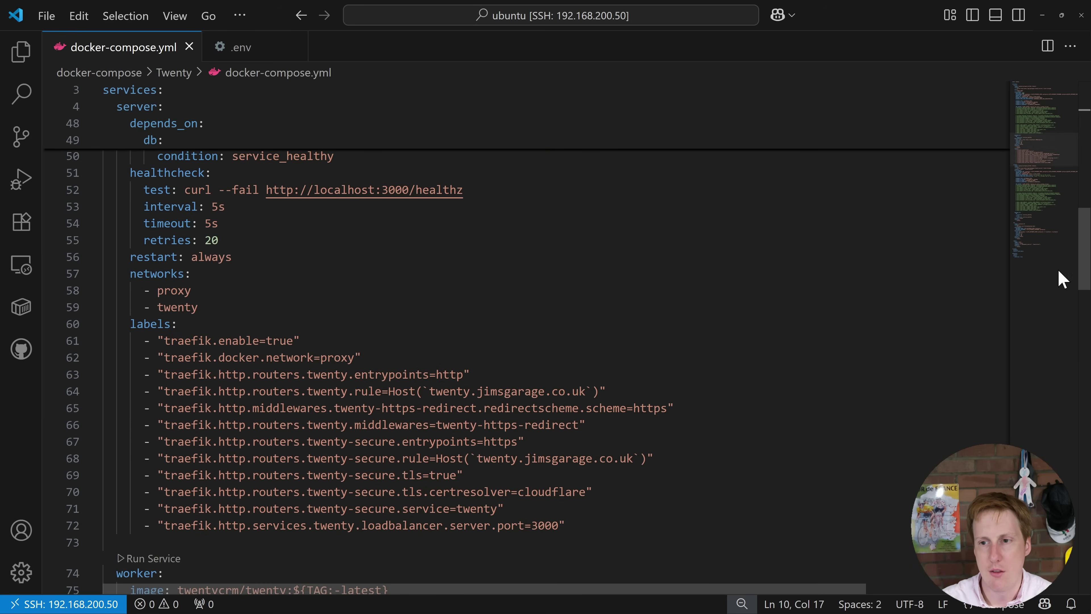
left_click_drag(1085, 269, 1085, 144)
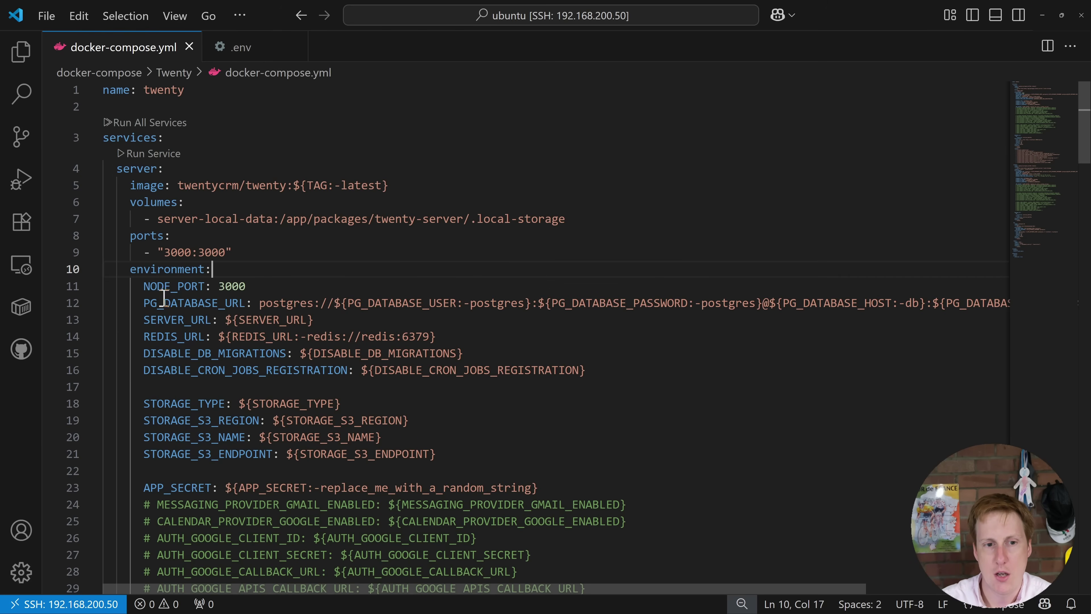
left_click_drag(143, 303, 594, 378)
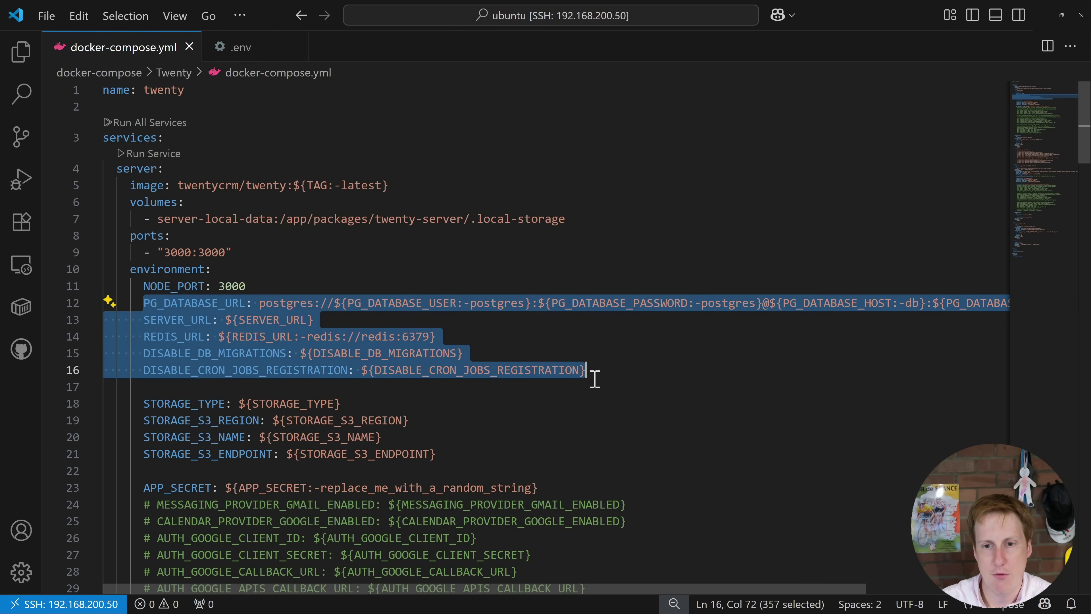
left_click(640, 357)
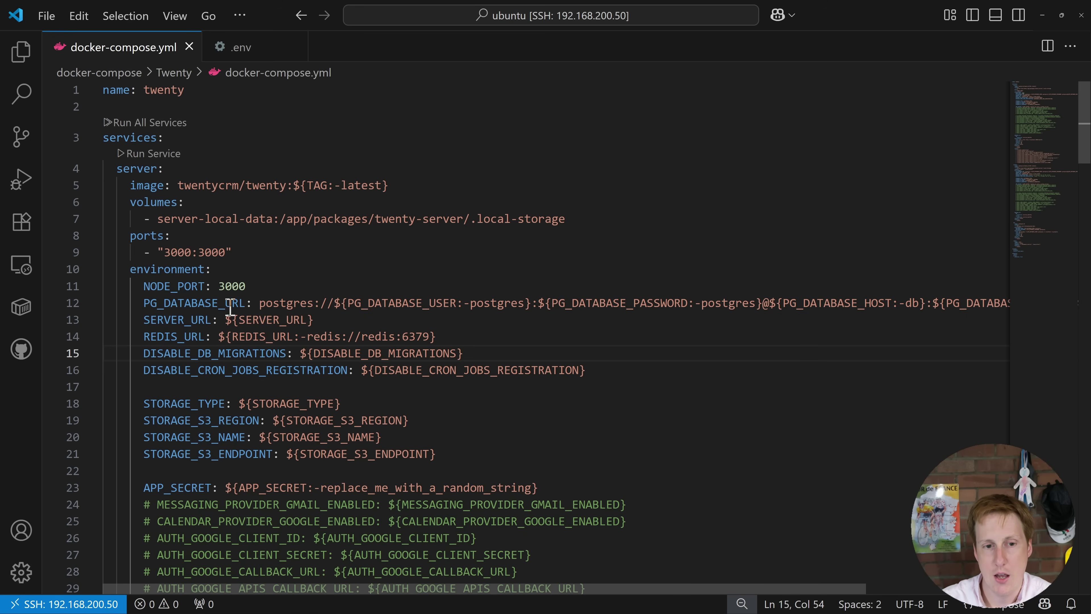
left_click_drag(223, 318, 316, 319)
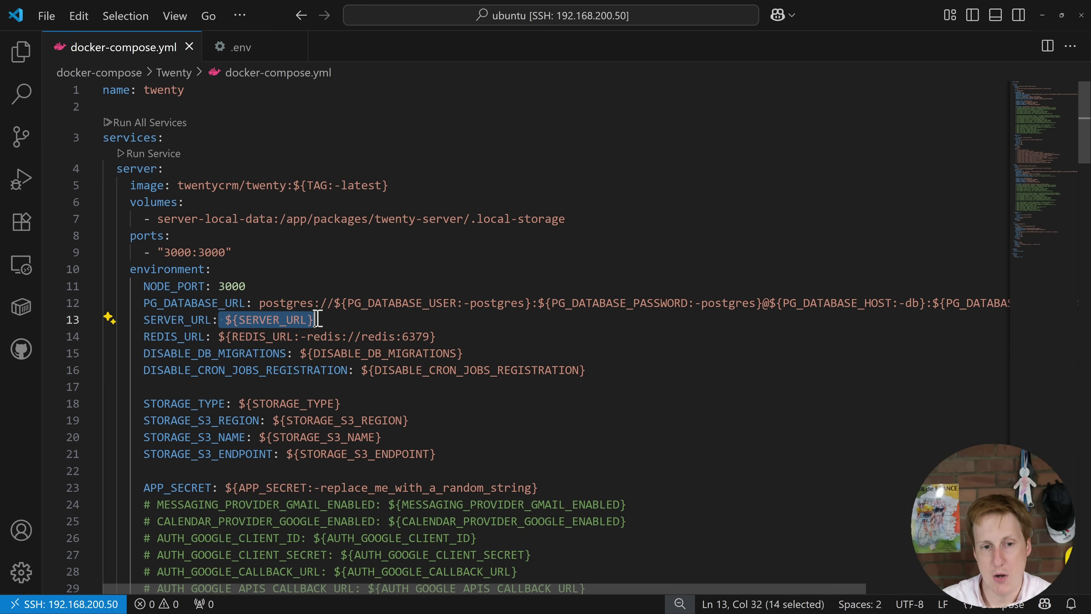
left_click(245, 47)
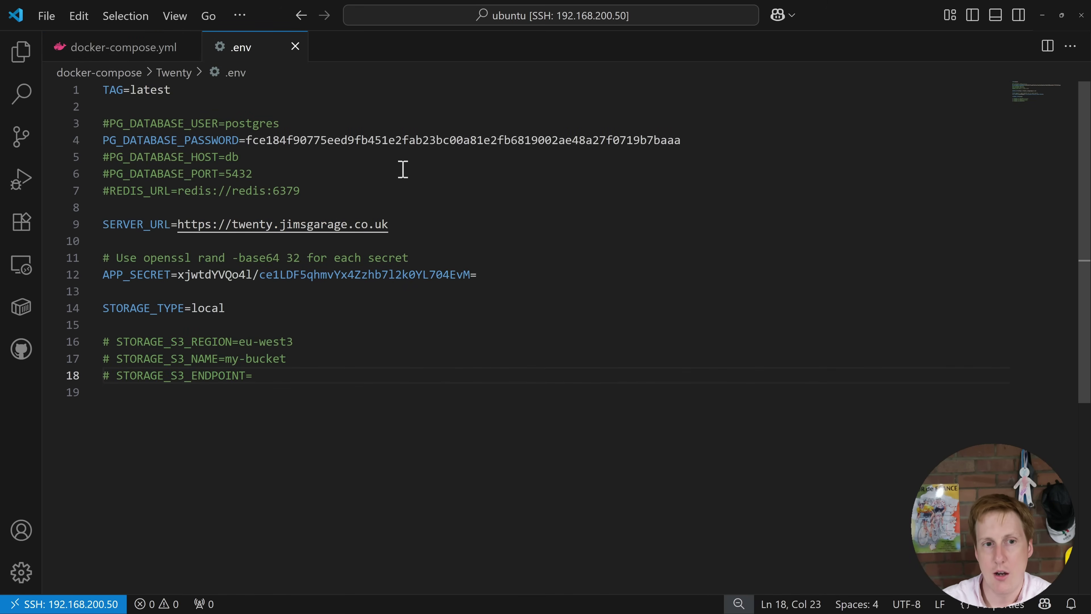
- Highlight the database password and APP_SECRET values, then copy 'openssl rand -base64 32'
left_click(423, 169)
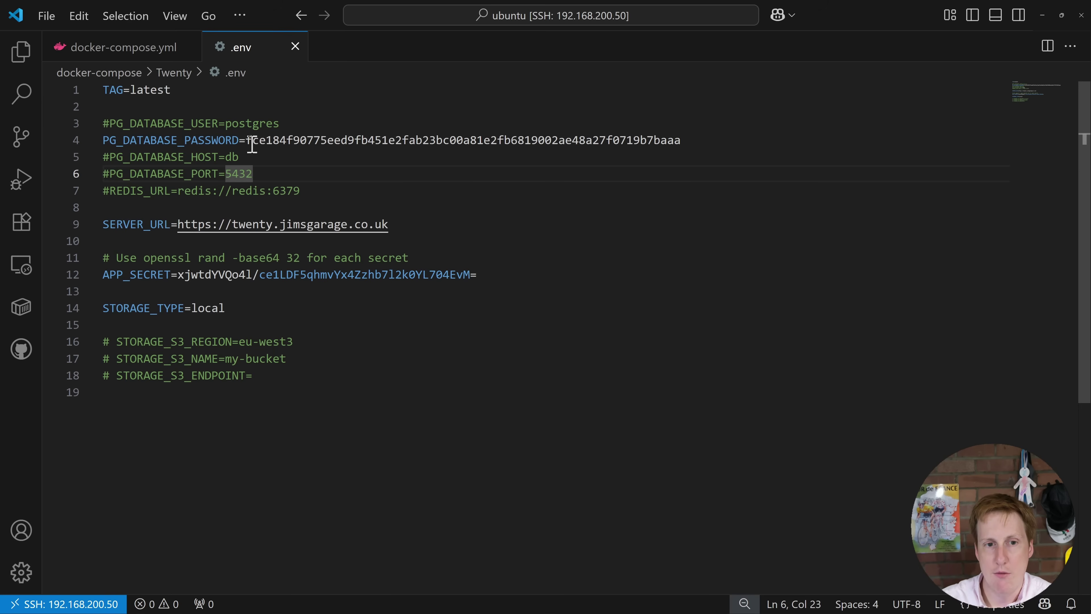
left_click_drag(247, 140, 648, 140)
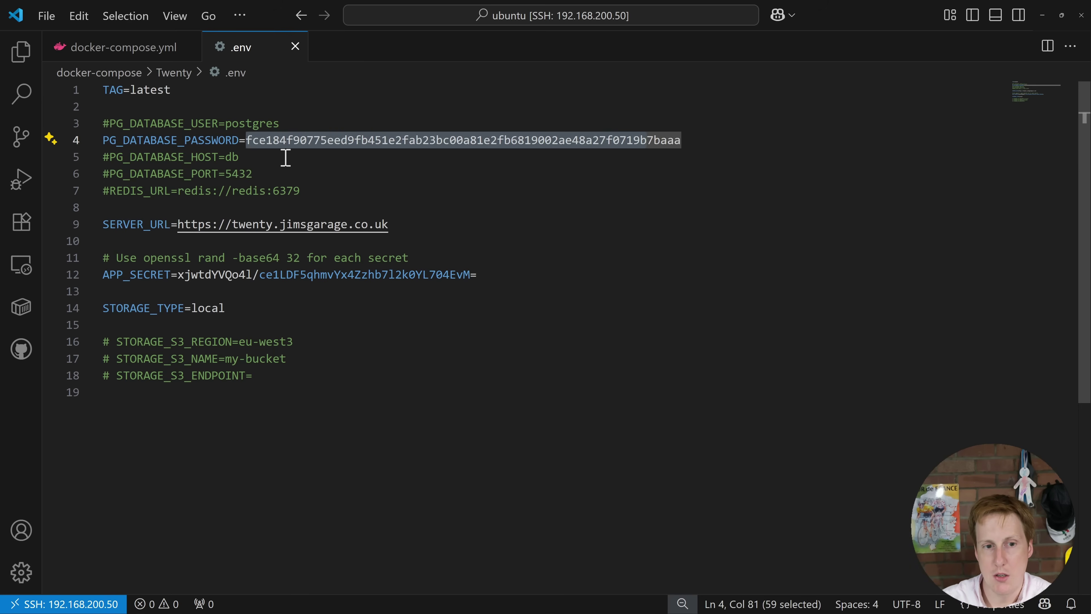
left_click_drag(178, 274, 494, 275)
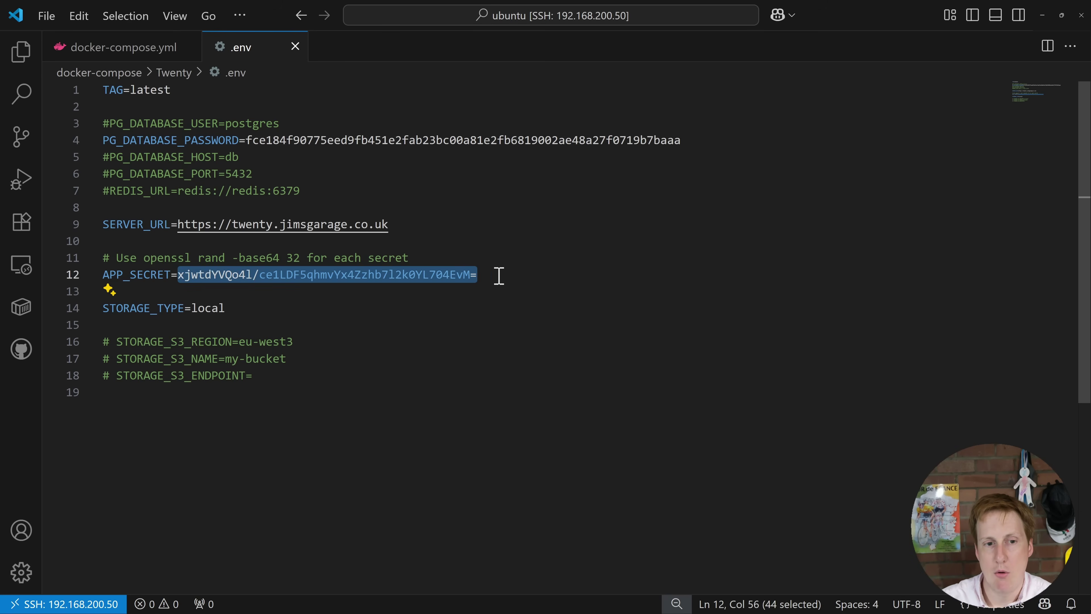
left_click_drag(144, 257, 301, 257)
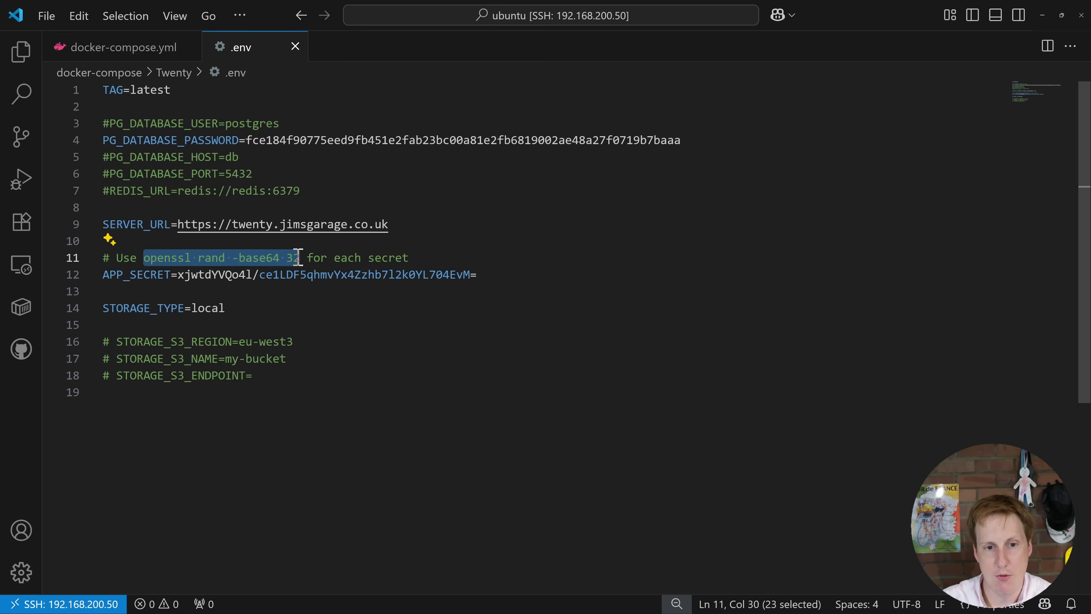
right_click(300, 257)
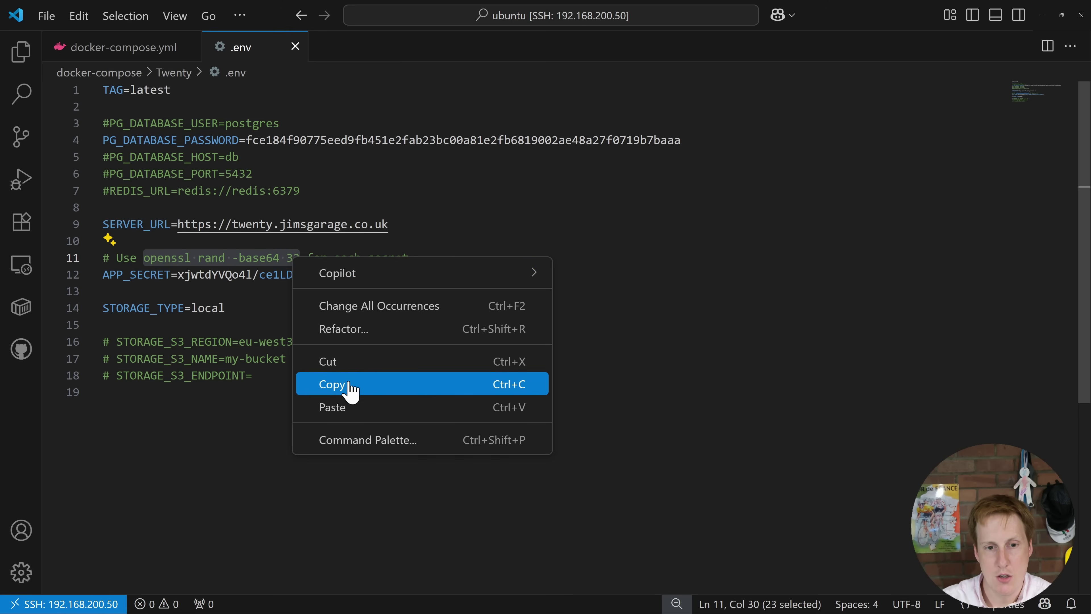
left_click(333, 384)
key("ctrl+grave")
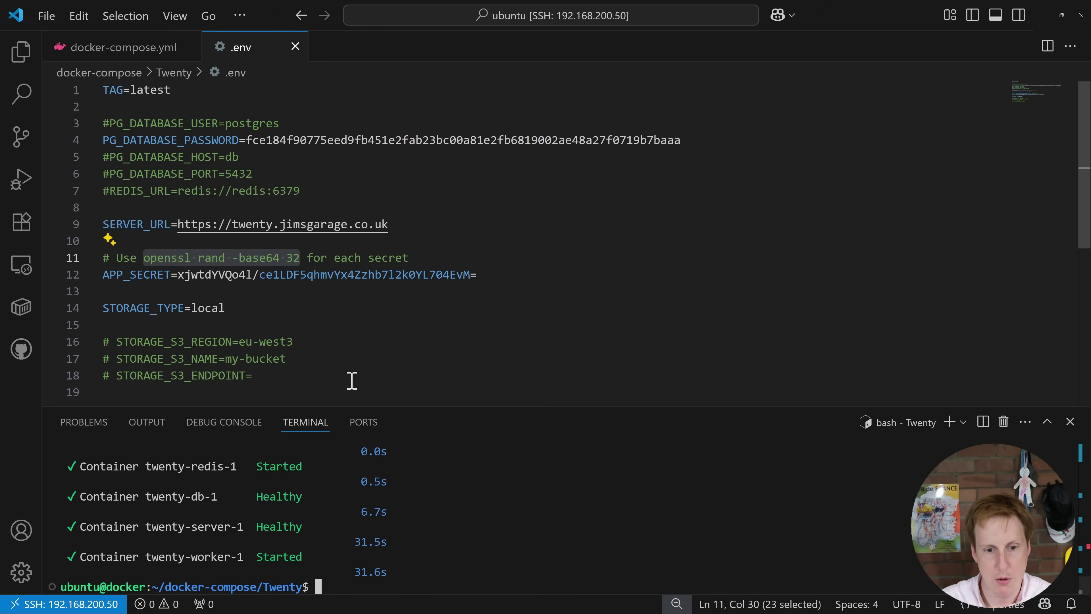
- Clear the terminal and run the pasted 'openssl rand -base64 32' command
type("clear")
key("Return")
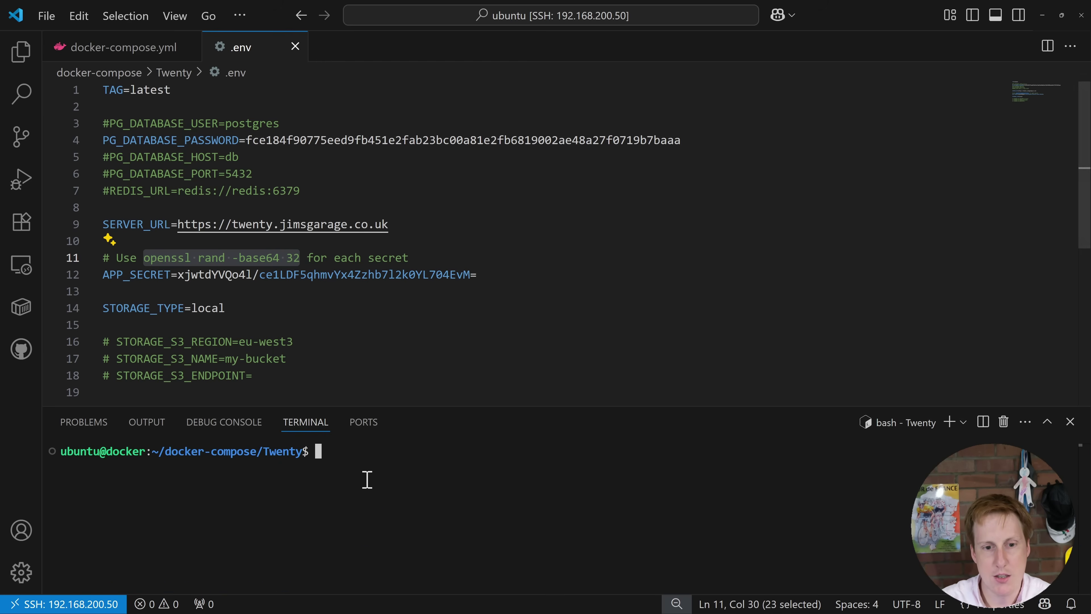
key("ctrl+v")
key("Return")
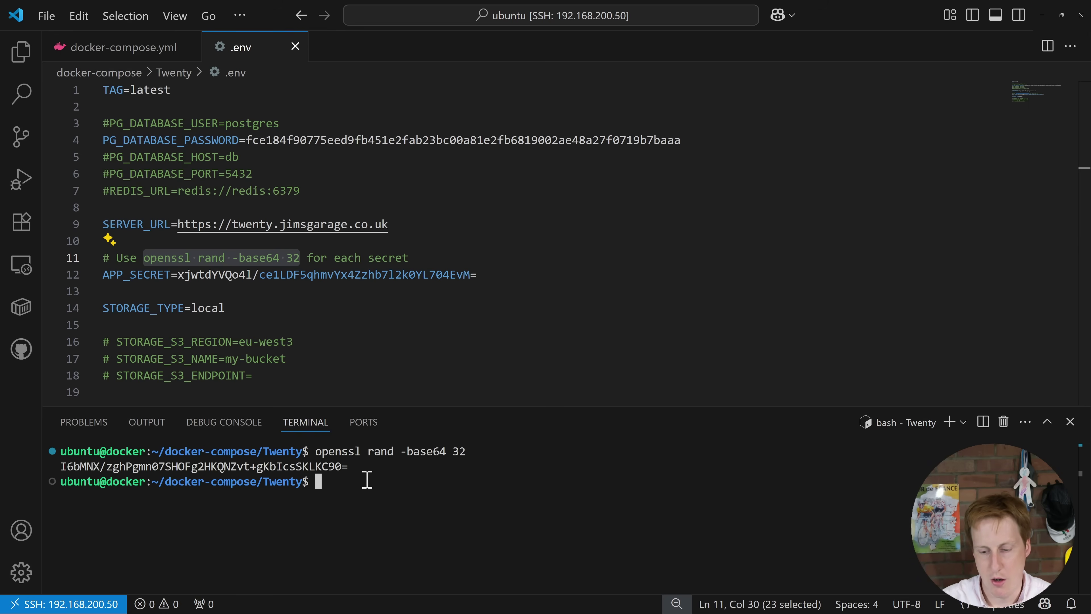
- Edit the recalled command to 'openssl rand -hex 32' and run it
key("Up")
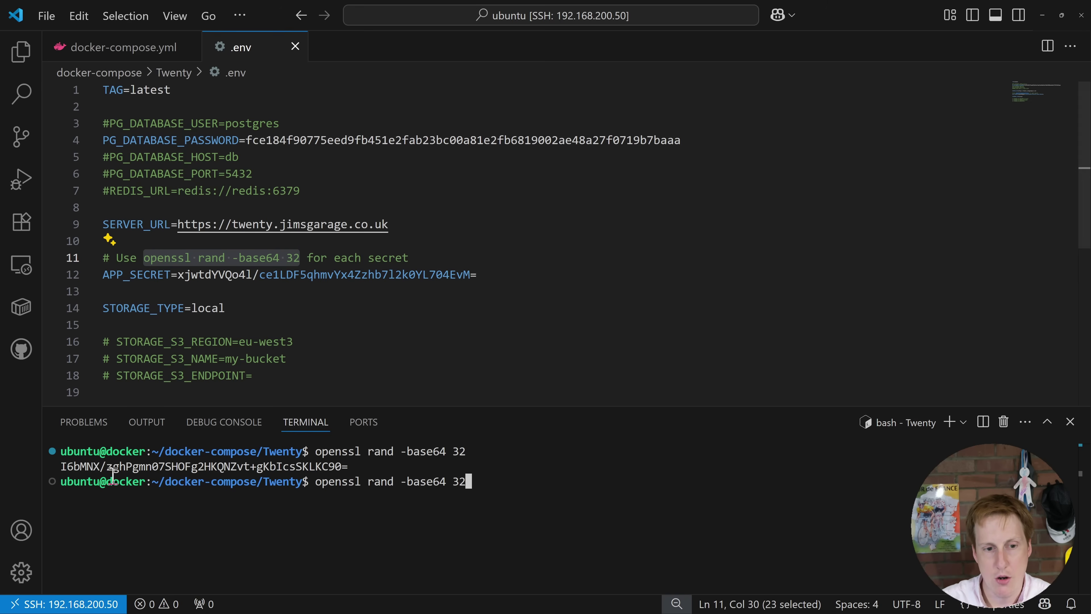
left_click_drag(100, 466, 106, 467)
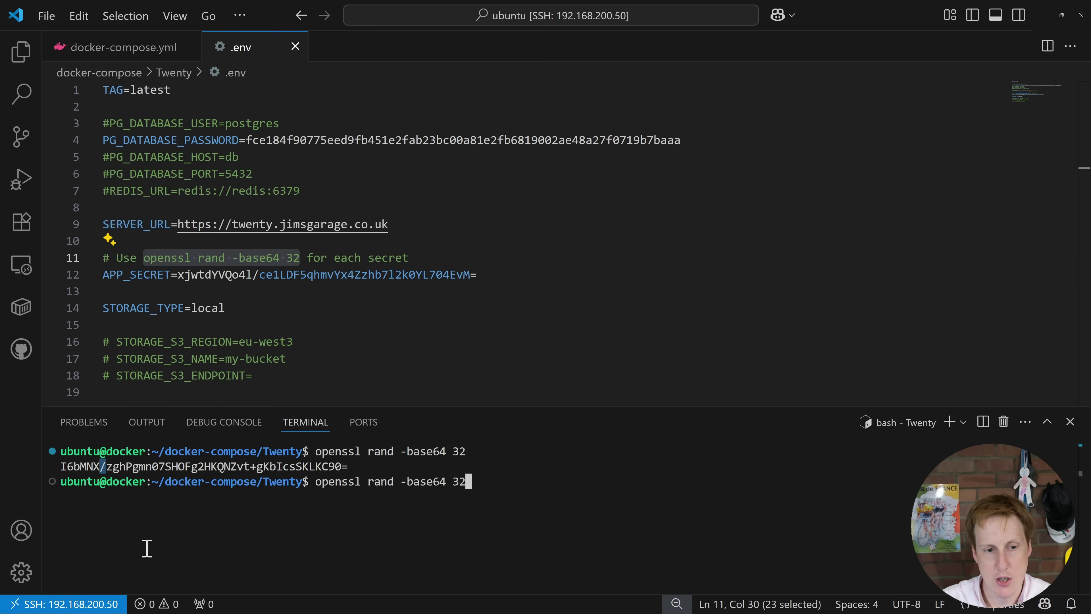
left_click(461, 482)
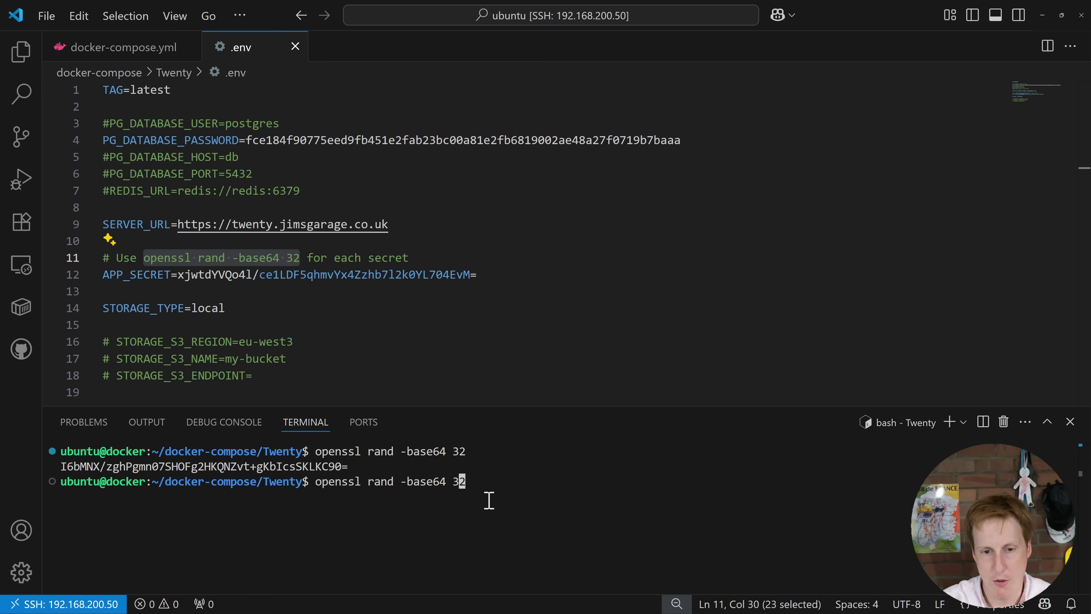
key("Left")
key("Left")
key("BackSpace")
key("BackSpace")
key("BackSpace")
key("BackSpace")
key("BackSpace")
key("BackSpace")
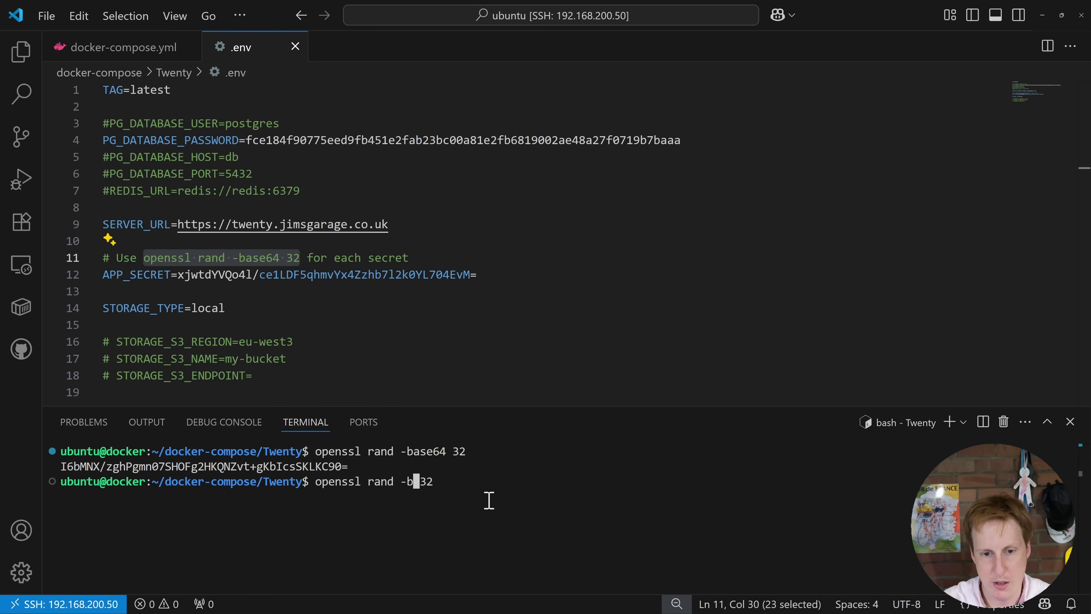
type("hex")
key("End")
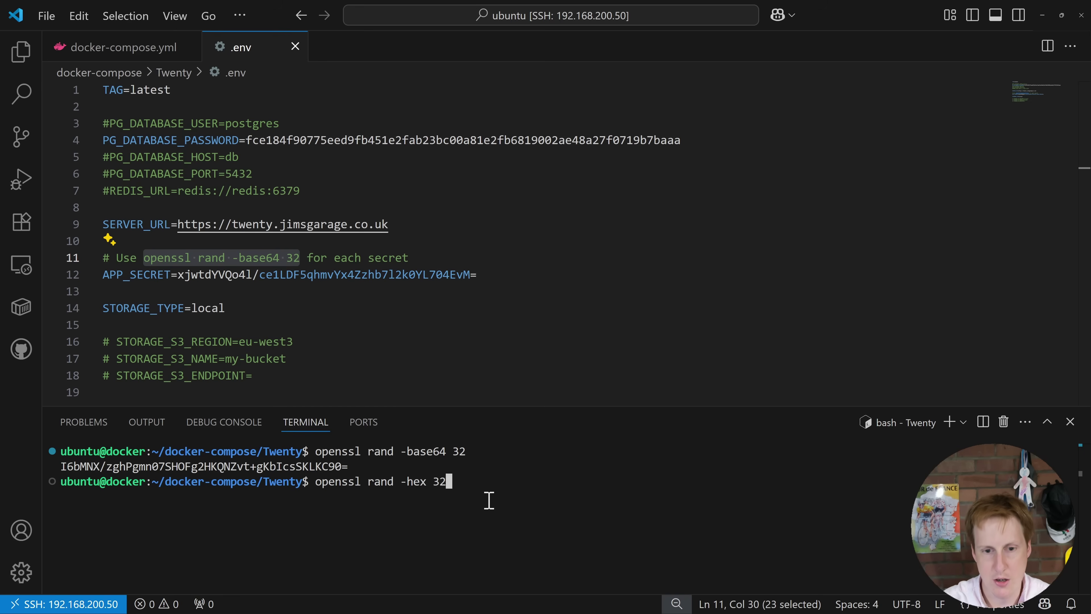
key("Return")
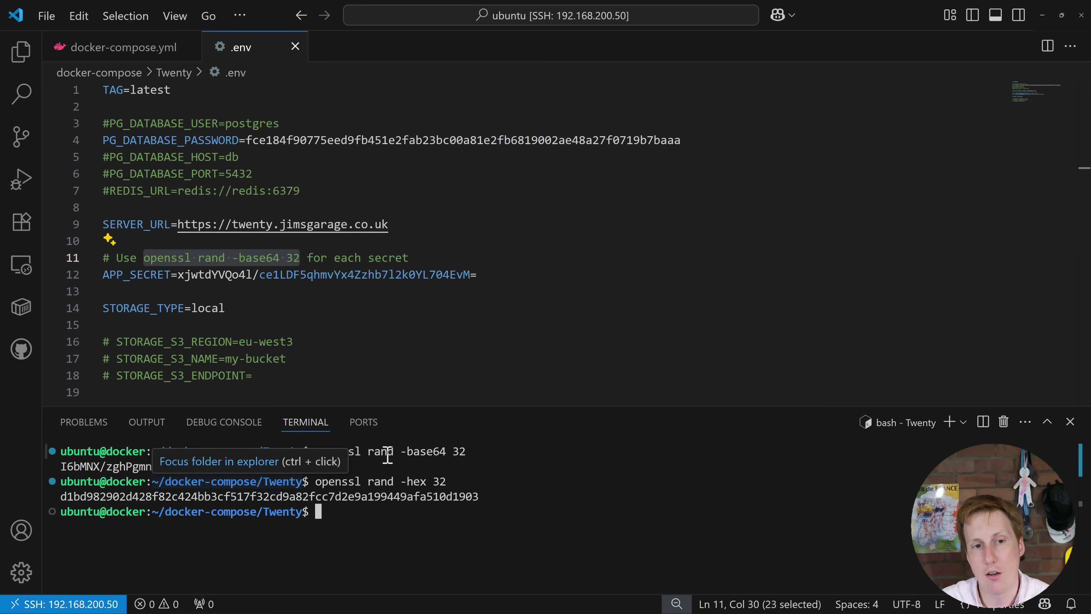
left_click(793, 309)
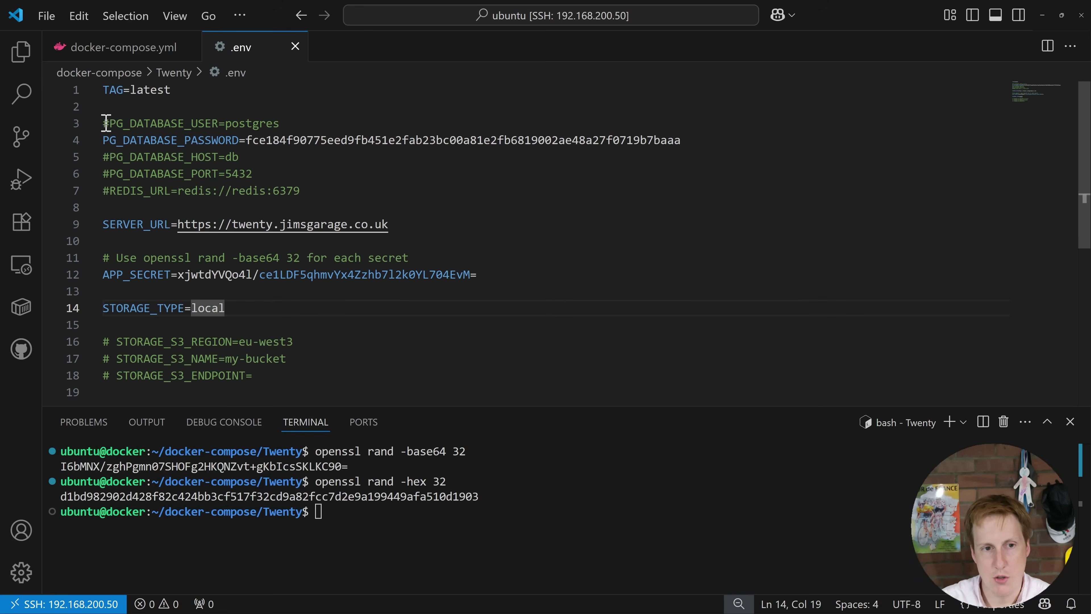
left_click_drag(104, 123, 151, 123)
left_click(297, 190)
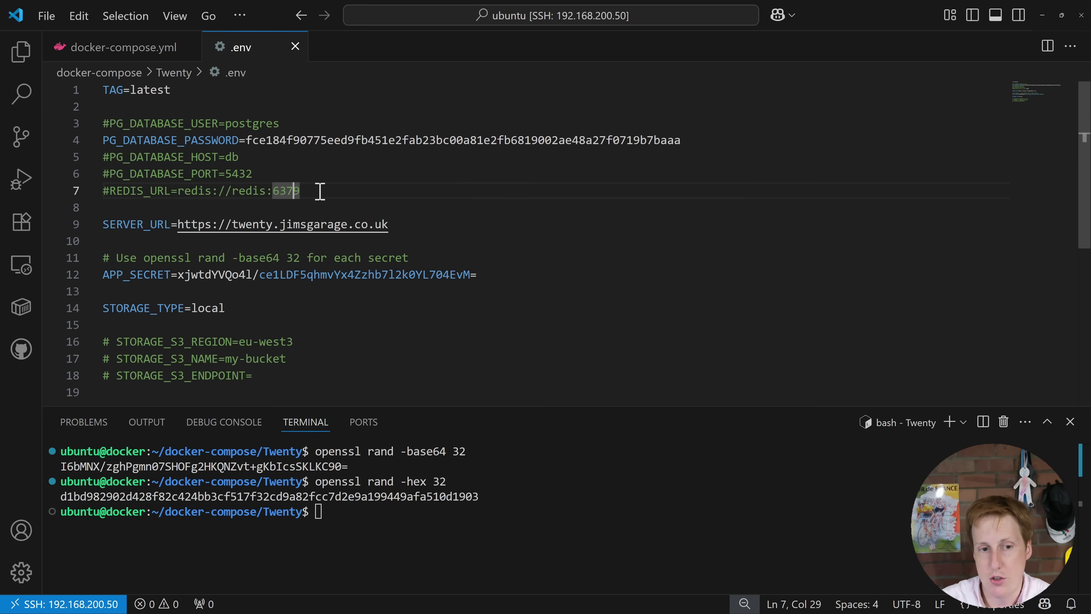
scroll(409, 333, "down", 2)
left_click_drag(290, 316, 93, 280)
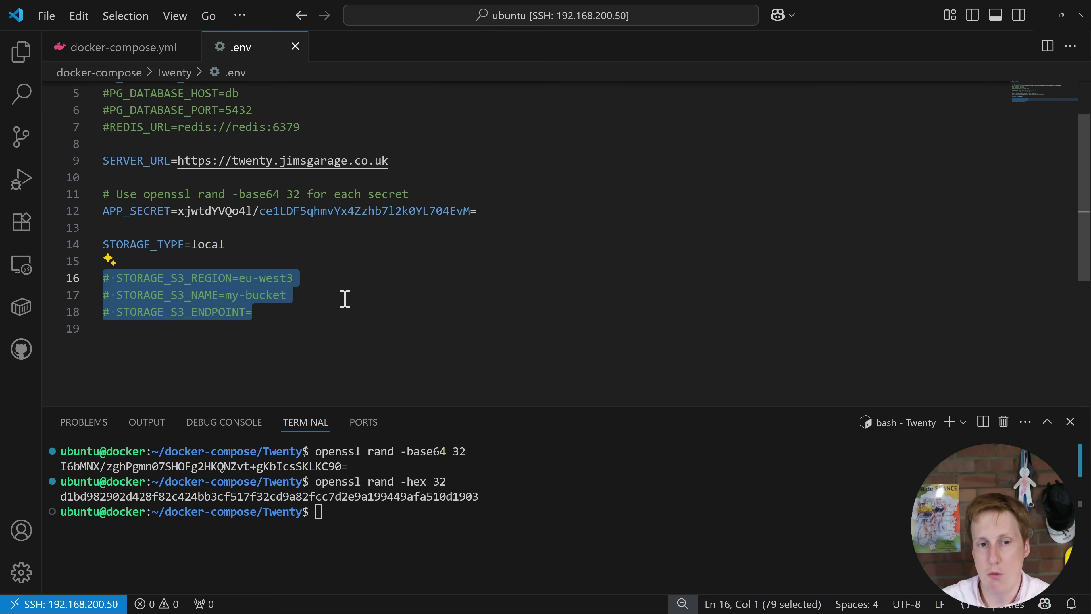
left_click(314, 311)
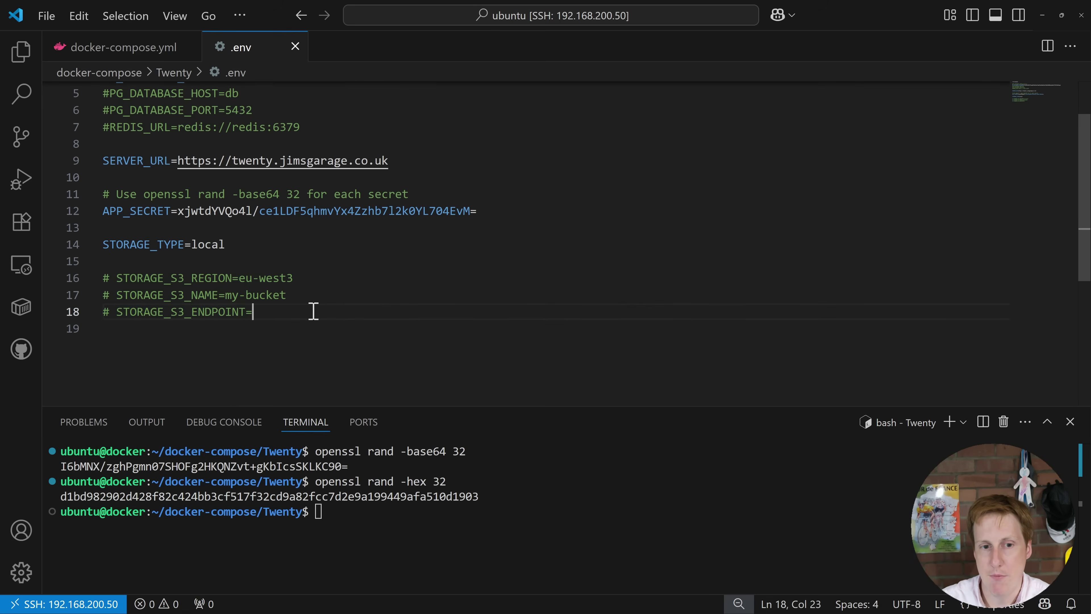
left_click(118, 59)
- Close the terminal and highlight the commented Google and Microsoft auth lines
scroll(334, 273, "down", 3)
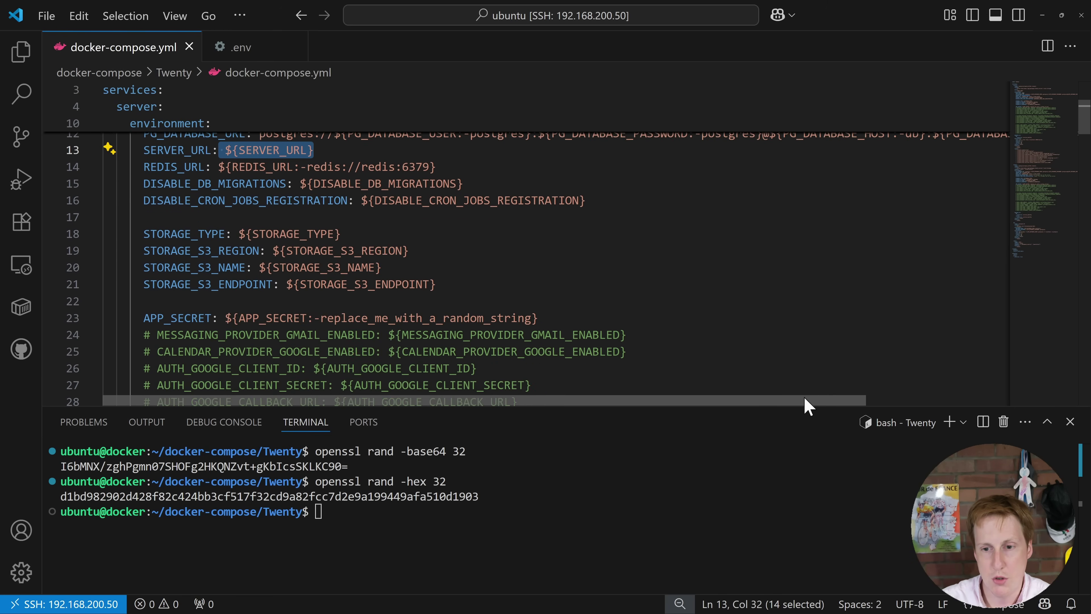
left_click(1070, 422)
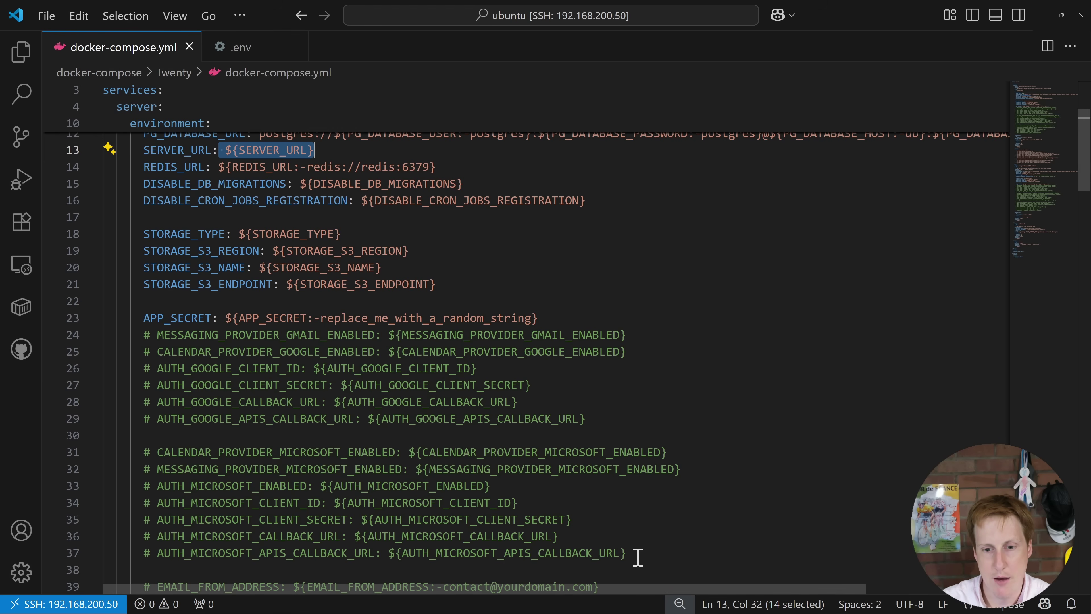
left_click_drag(627, 553, 141, 340)
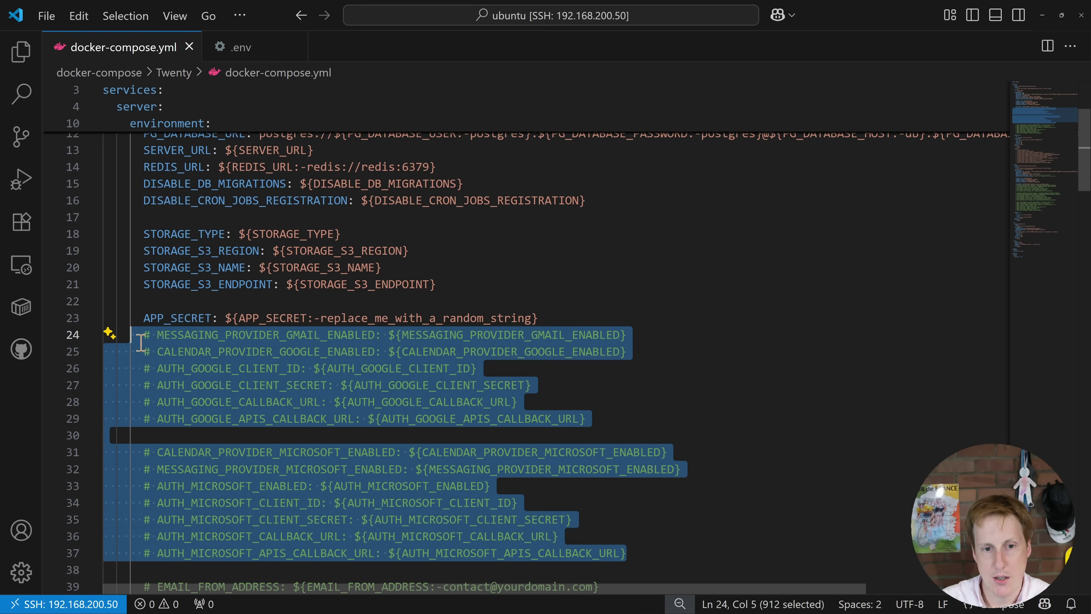
left_click(224, 283)
- Select the STORAGE lines, add then delete a # before STORAGE_TYPE, and highlight SERVER_URL and REDIS_URL
left_click(453, 290)
left_click_drag(453, 291, 110, 232)
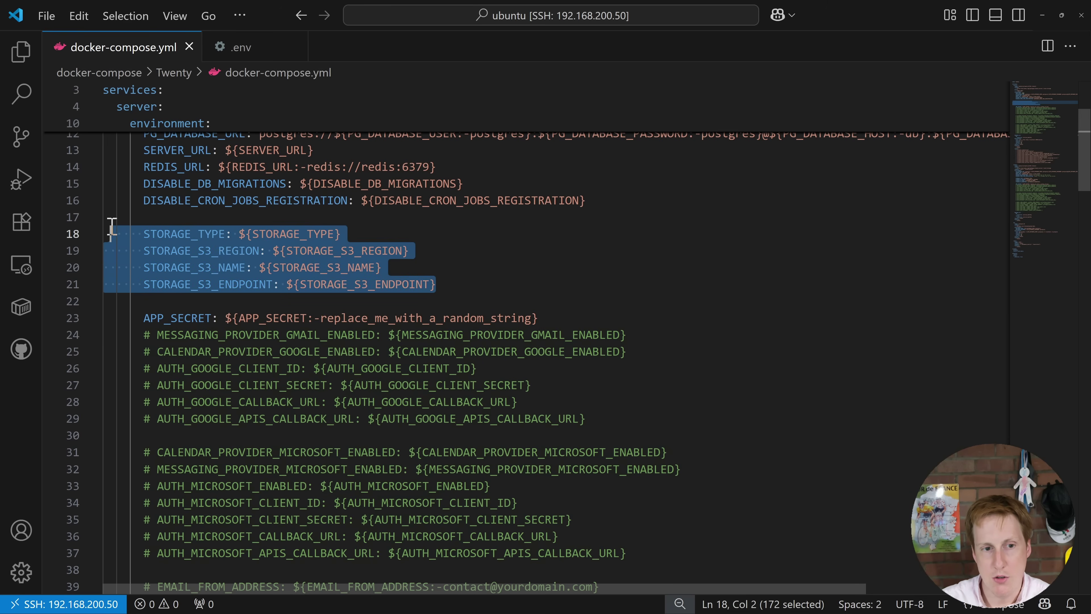
left_click(125, 234)
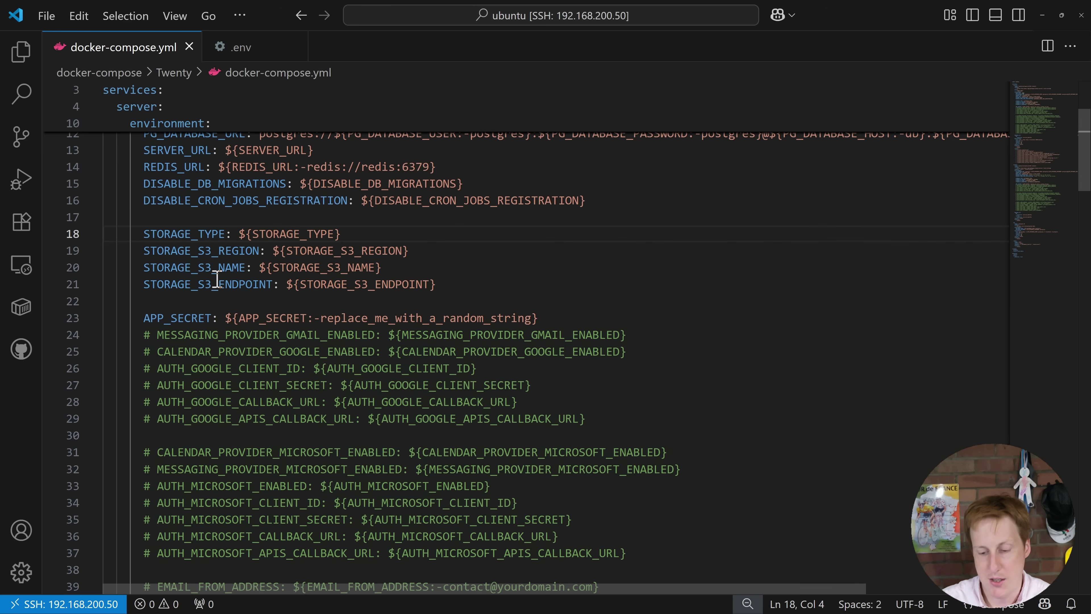
type("#")
key("BackSpace")
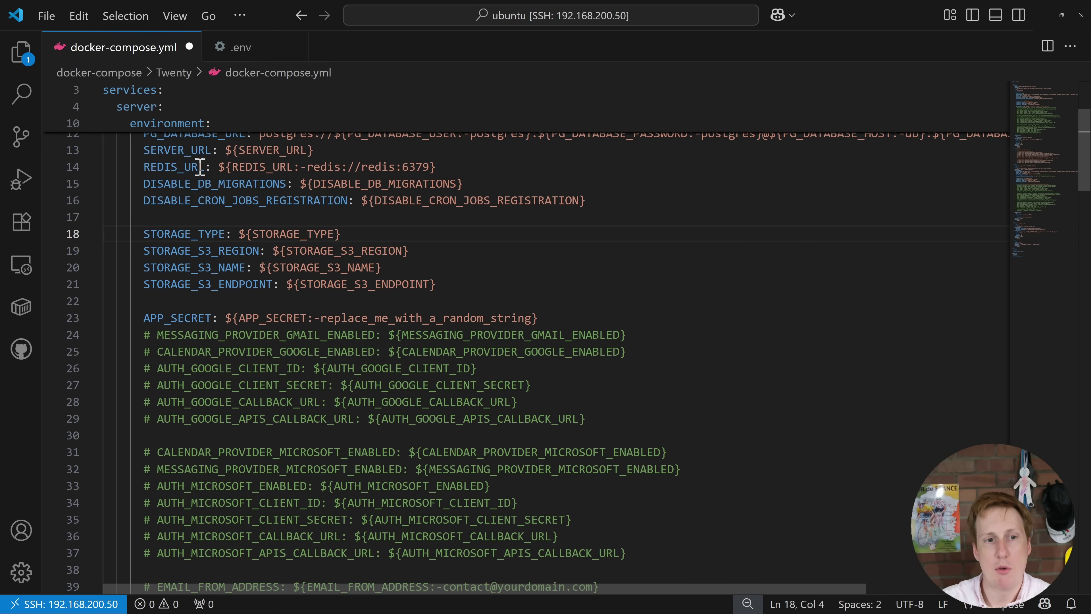
double_click(243, 151)
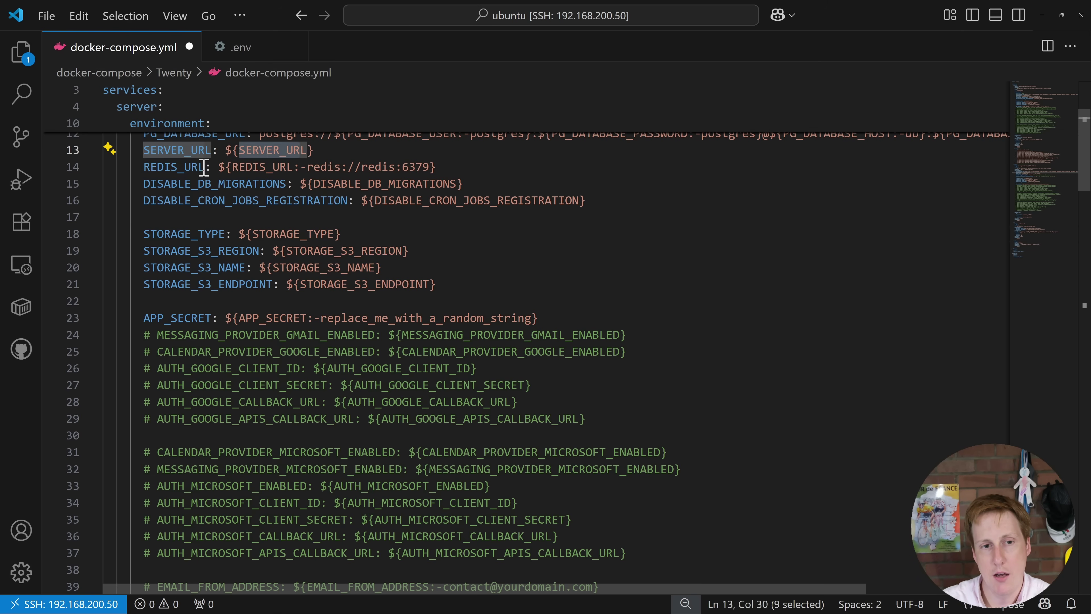
left_click_drag(198, 166, 260, 166)
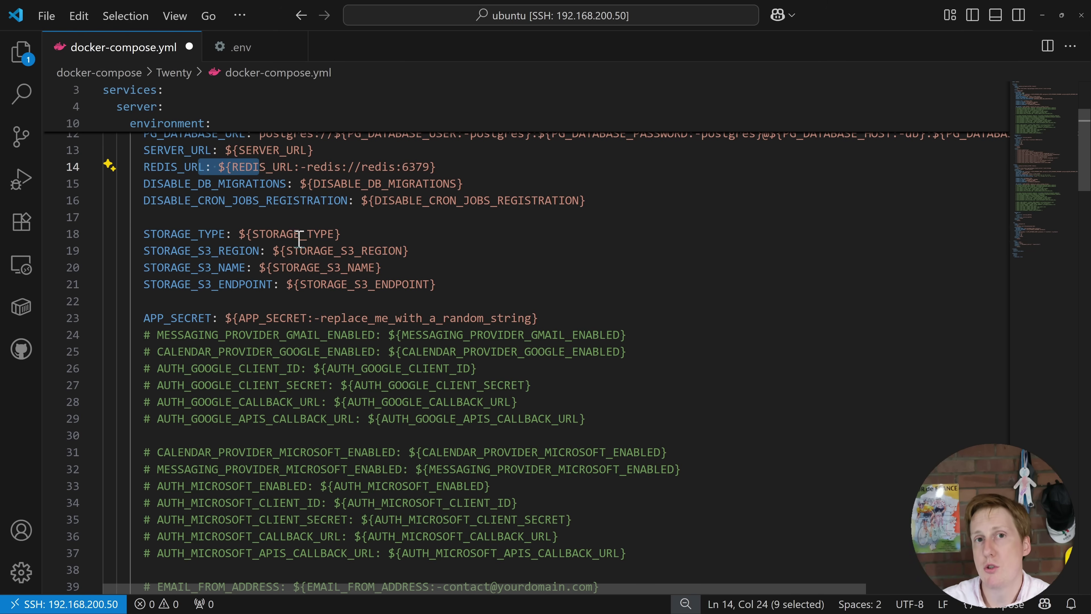
scroll(288, 283, "down", 7)
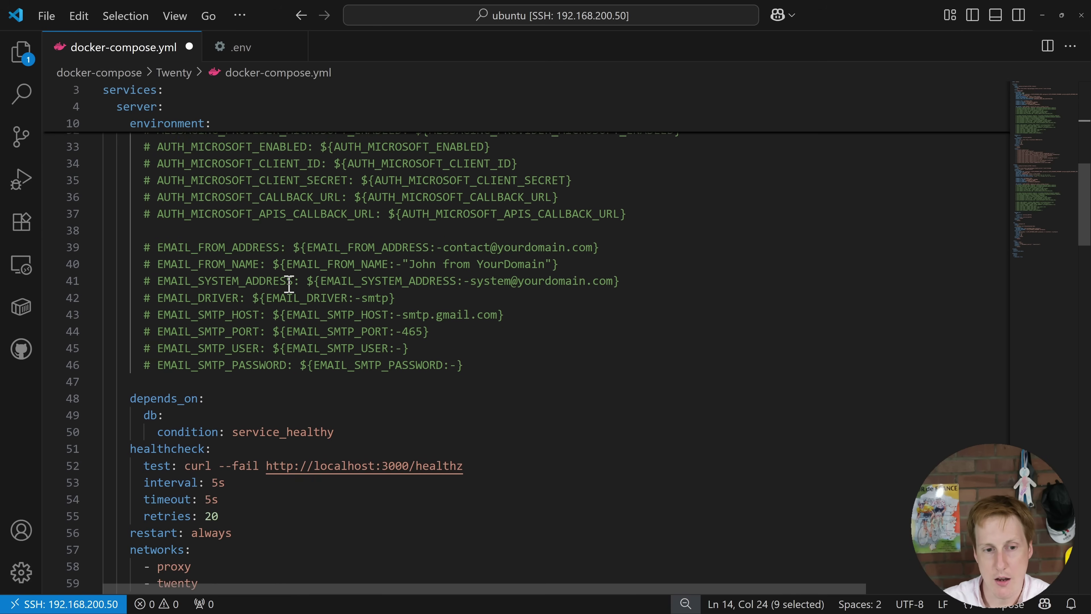
scroll(289, 283, "down", 2)
scroll(295, 286, "down", 2)
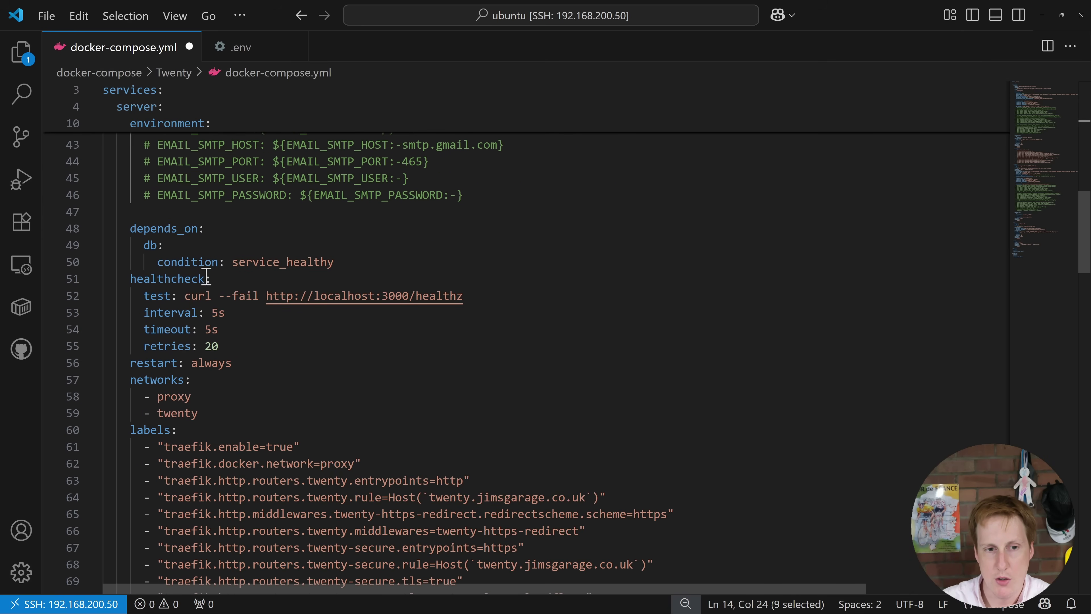
scroll(314, 339, "down", 2)
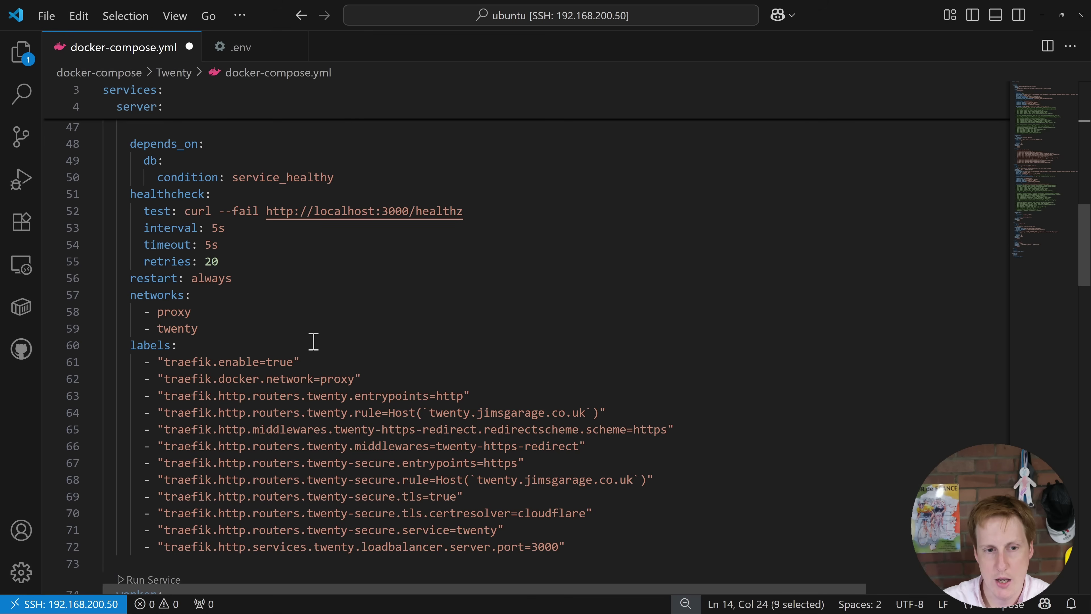
left_click_drag(158, 314, 217, 334)
left_click(216, 332)
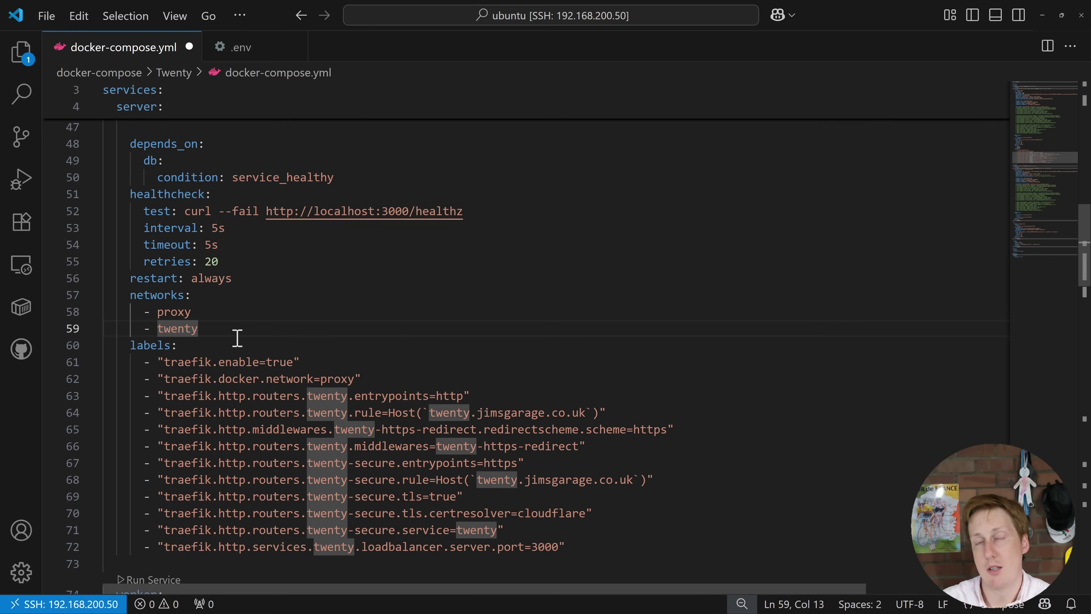
double_click(174, 313)
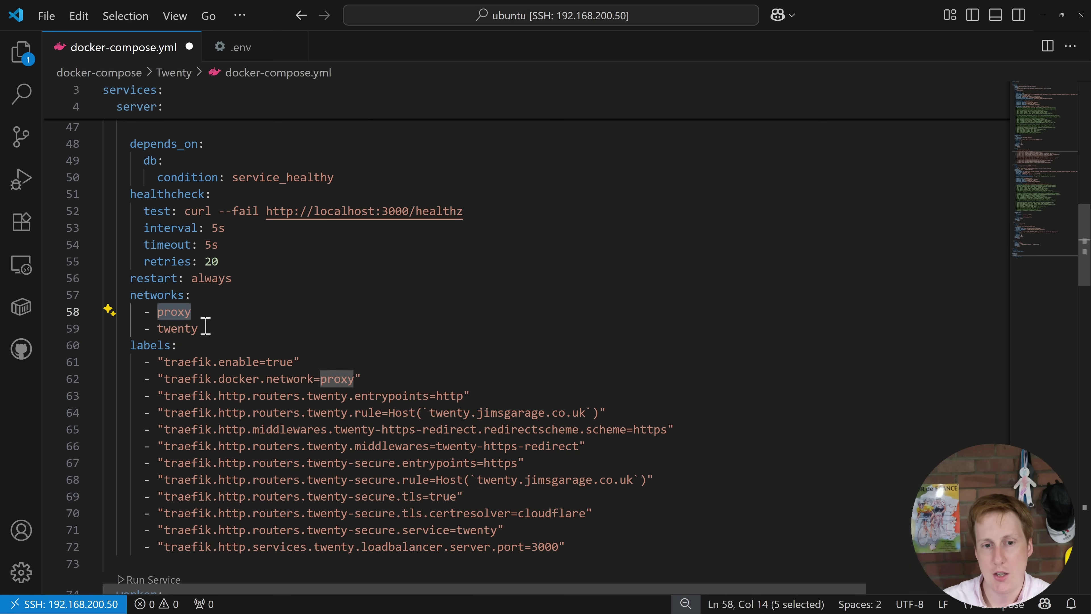
scroll(306, 352, "down", 2)
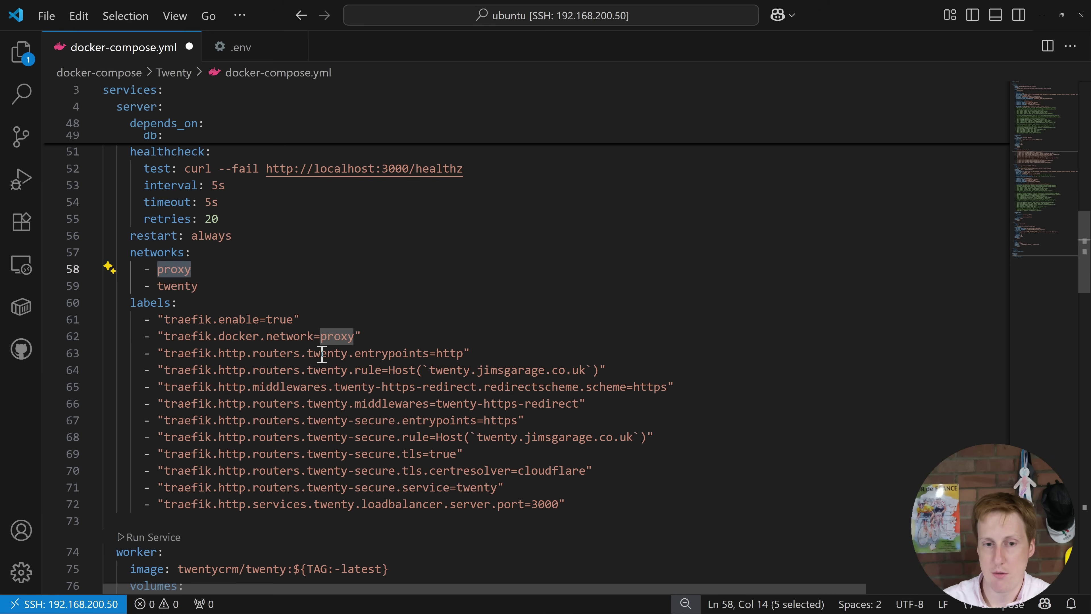
left_click(432, 371)
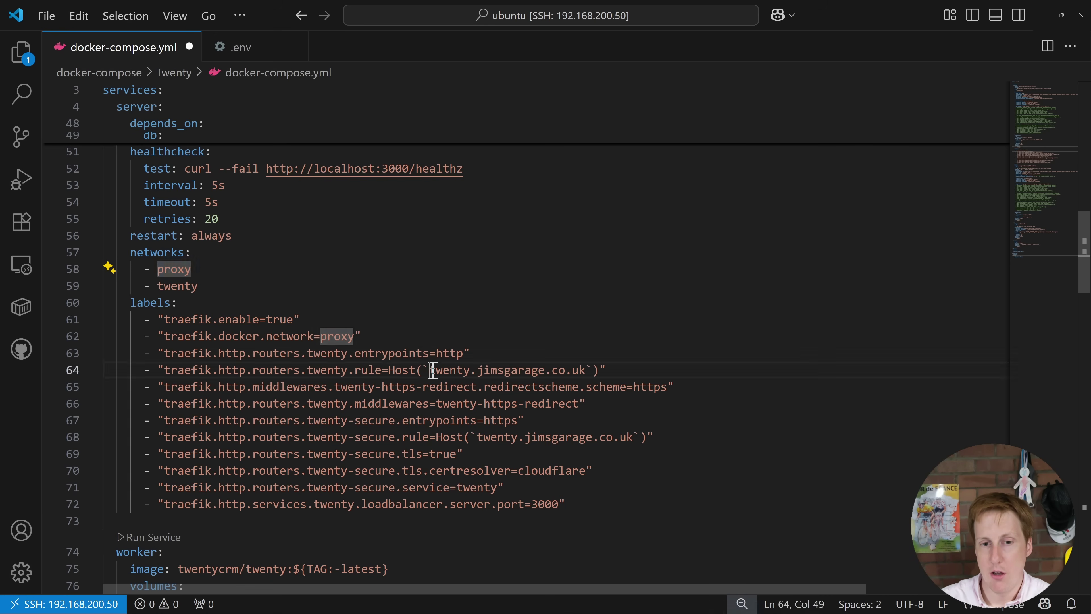
left_click_drag(432, 370, 590, 370)
left_click(598, 409)
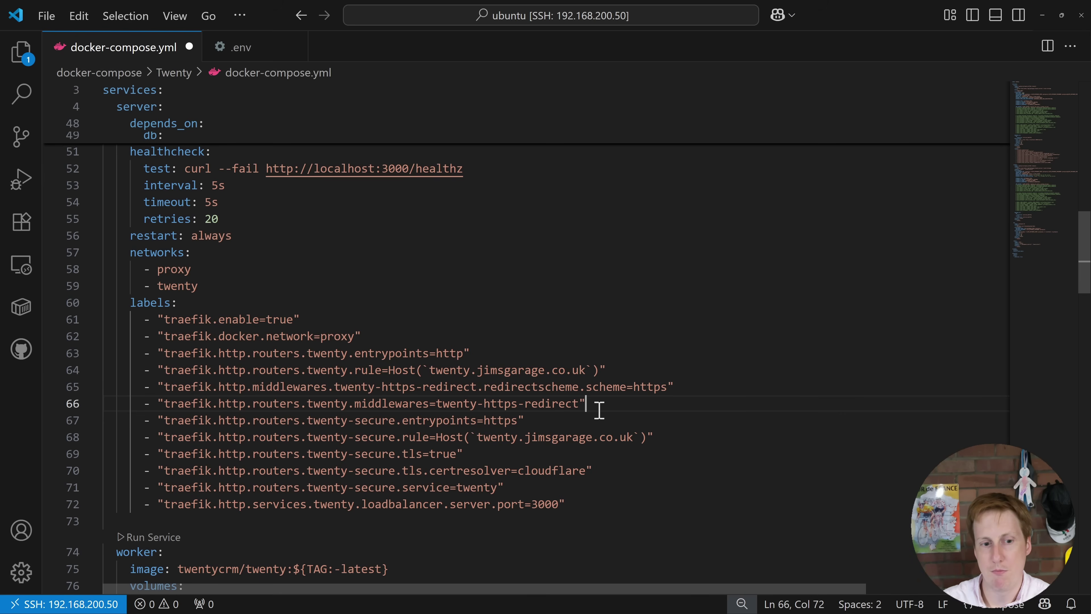
scroll(599, 409, "down", 5)
scroll(595, 425, "down", 2)
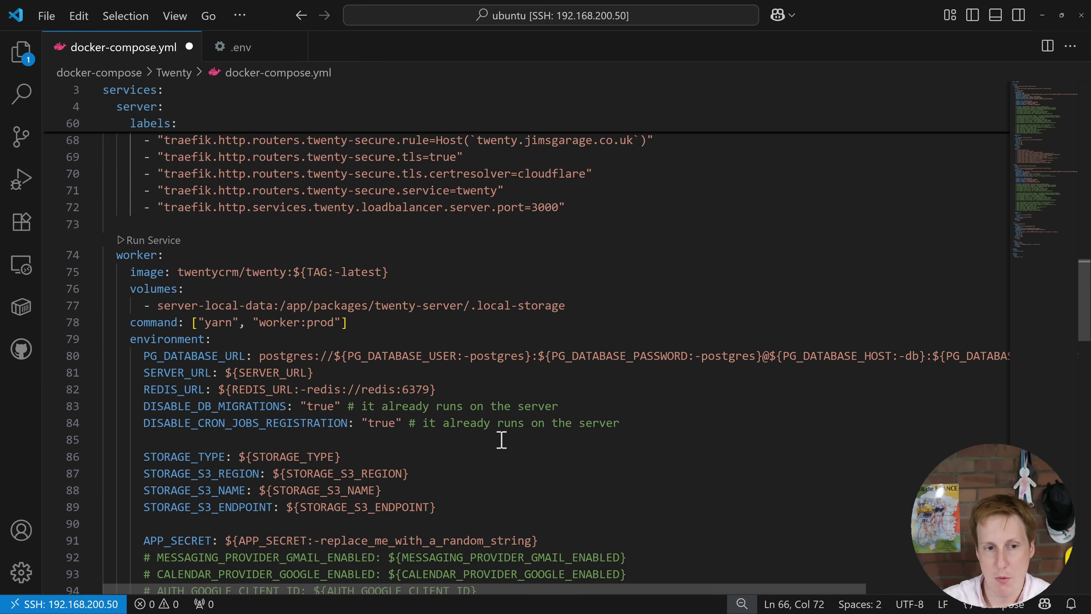
left_click_drag(159, 307, 286, 306)
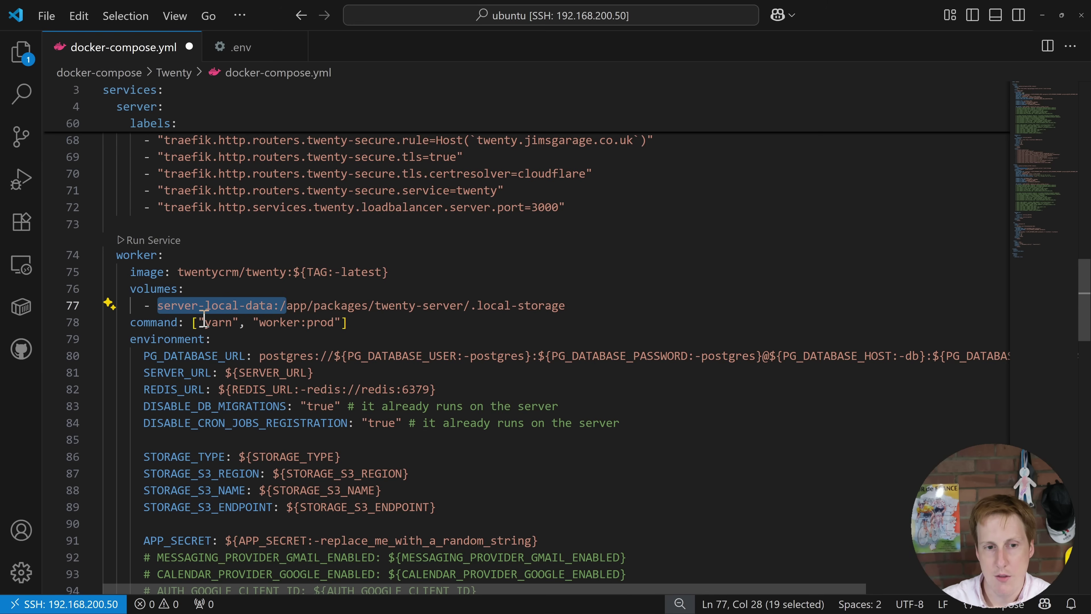
left_click_drag(205, 322, 335, 322)
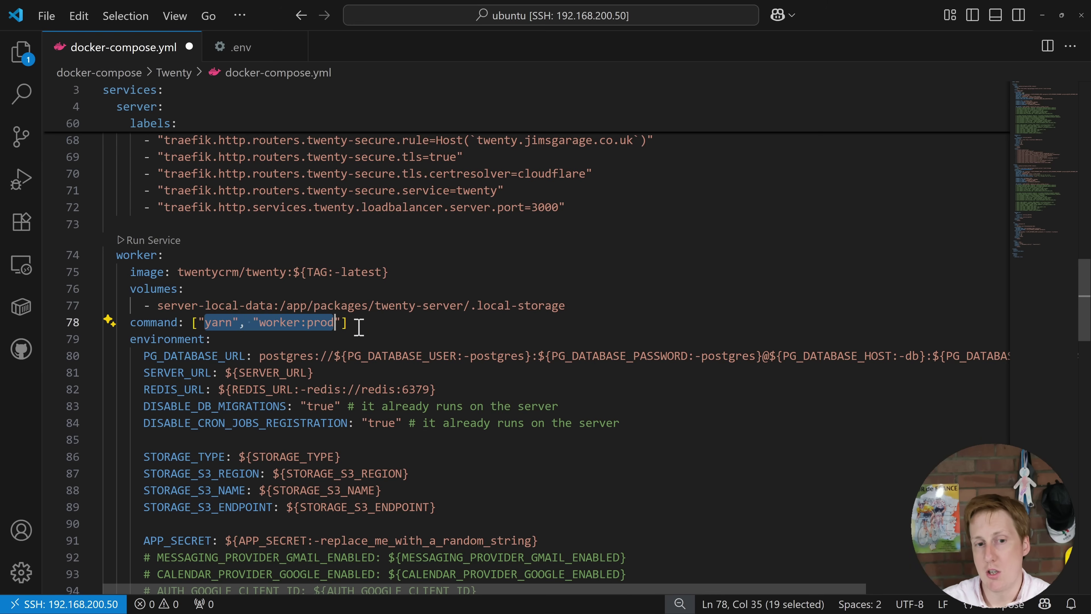
left_click_drag(149, 357, 294, 390)
left_click(224, 356)
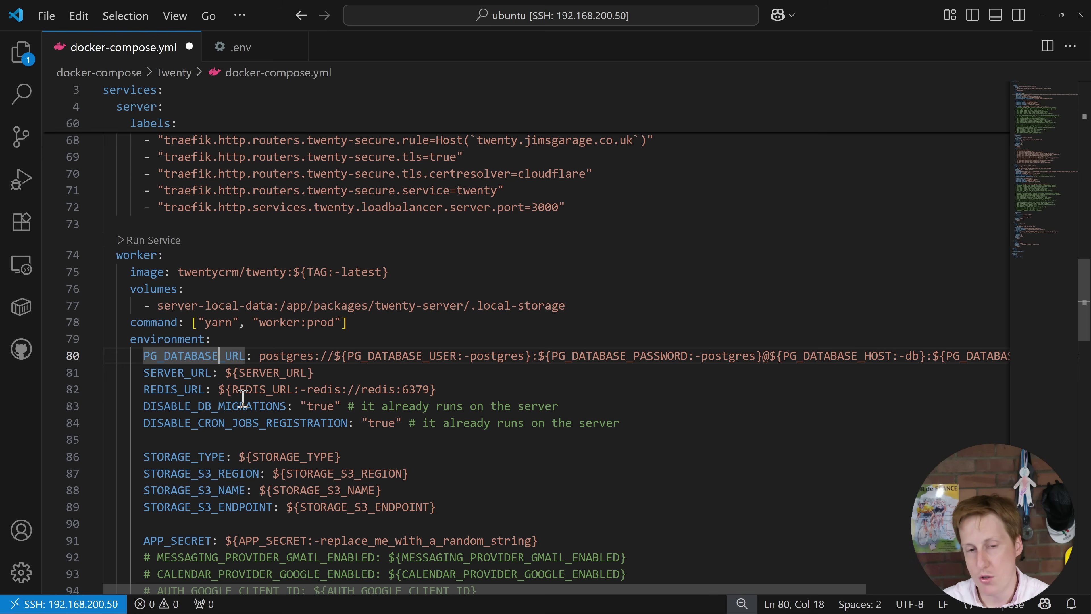
scroll(253, 448, "down", 2)
left_click_drag(150, 350, 397, 389)
left_click(402, 400)
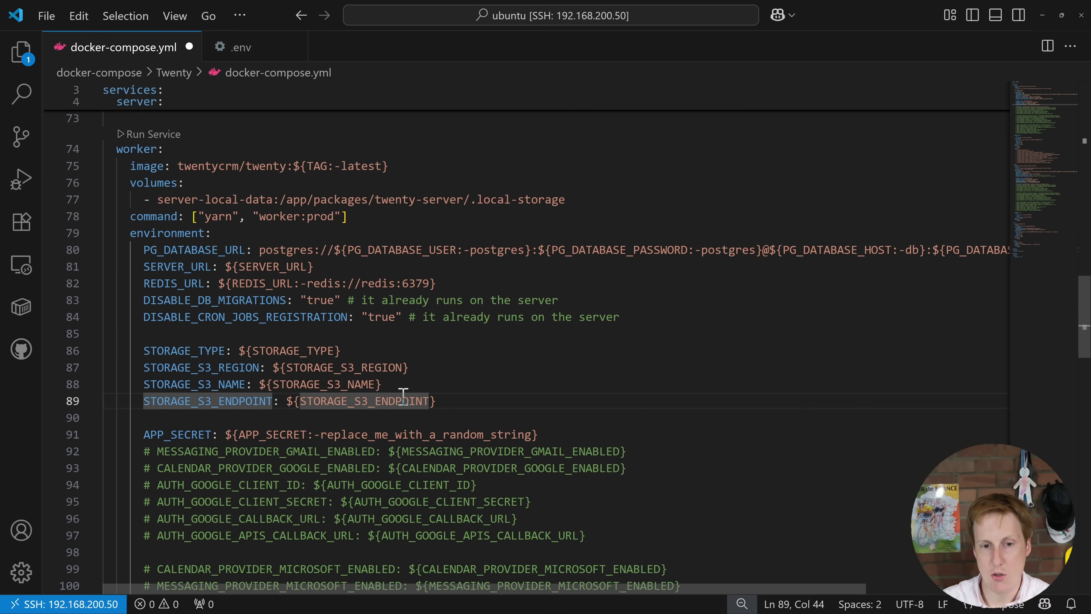
scroll(408, 404, "down", 2)
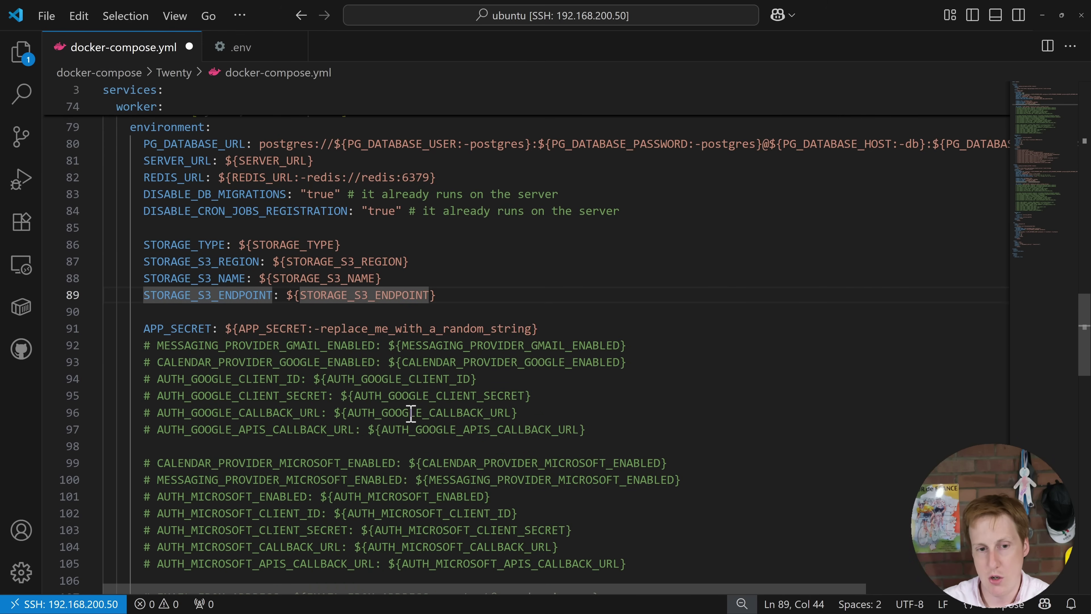
left_click_drag(150, 329, 205, 329)
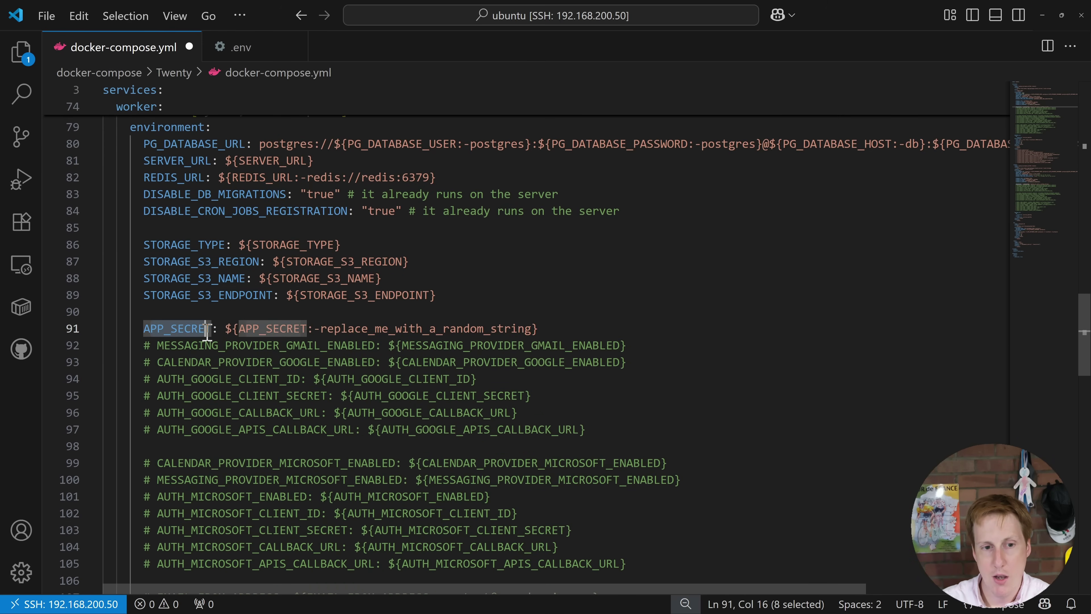
left_click(249, 53)
left_click_drag(192, 211, 416, 210)
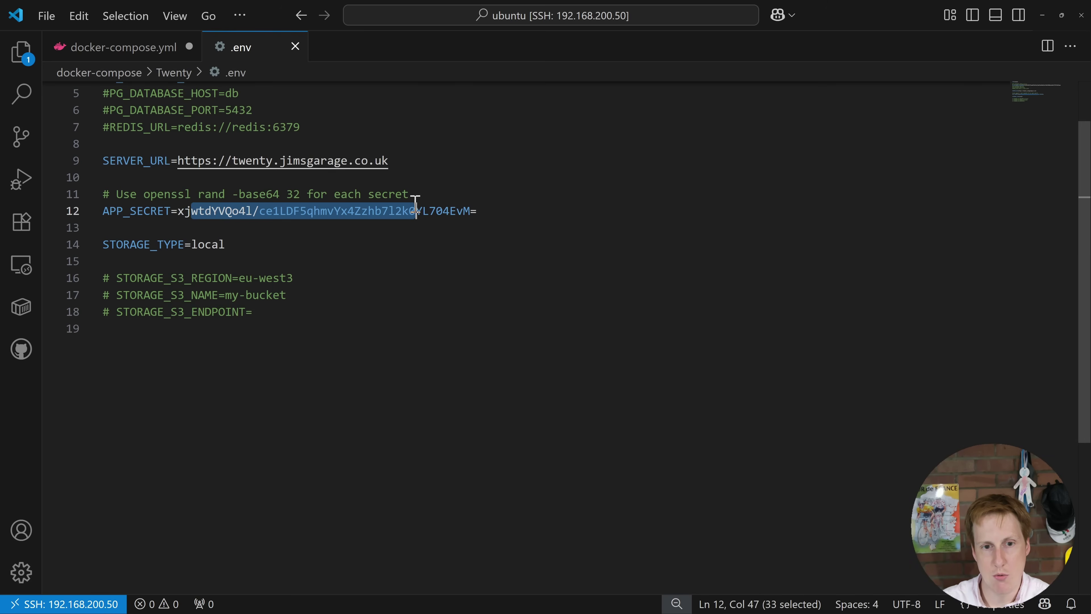
left_click(108, 47)
scroll(296, 380, "down", 2)
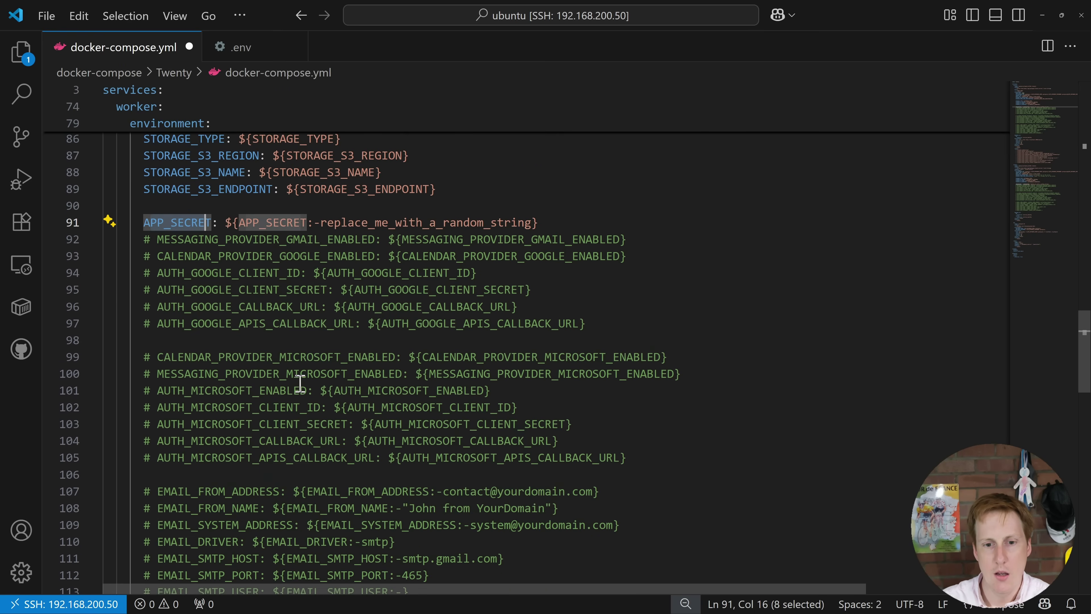
left_click(354, 312)
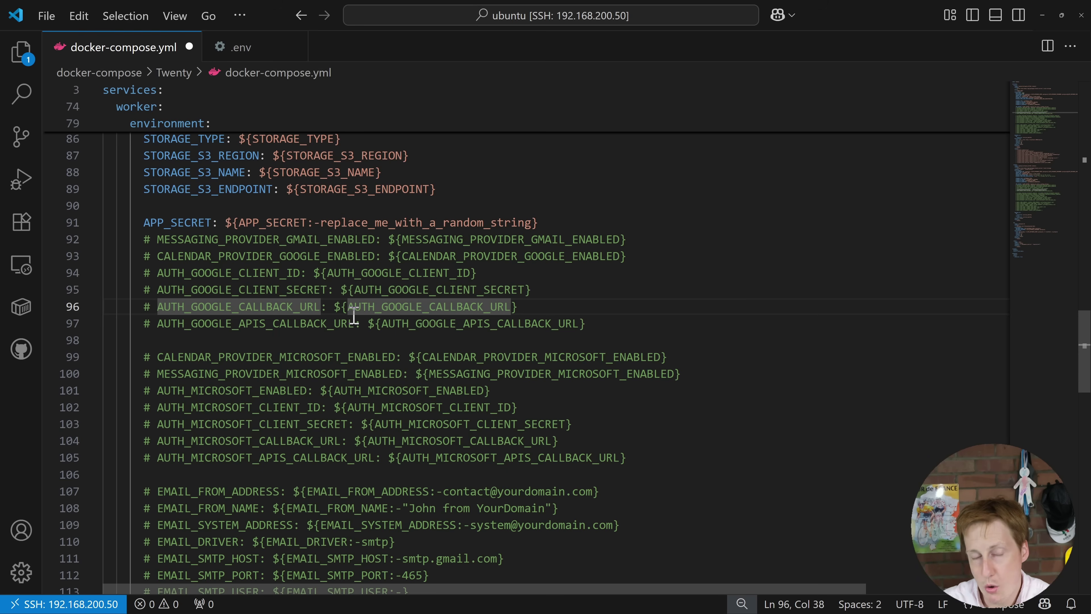
left_click_drag(171, 273, 218, 274)
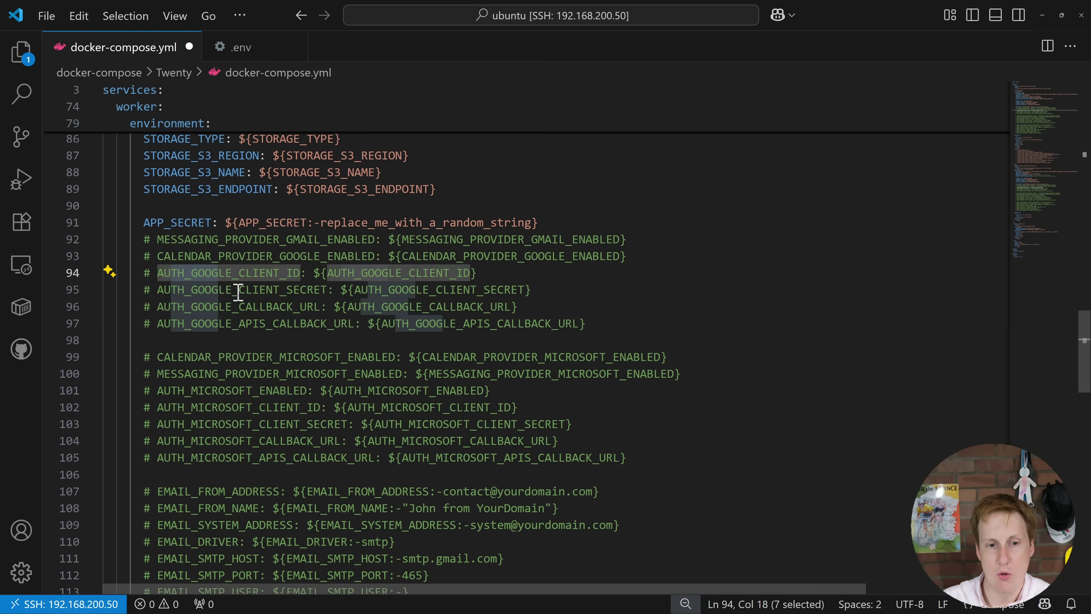
scroll(267, 404, "down", 3)
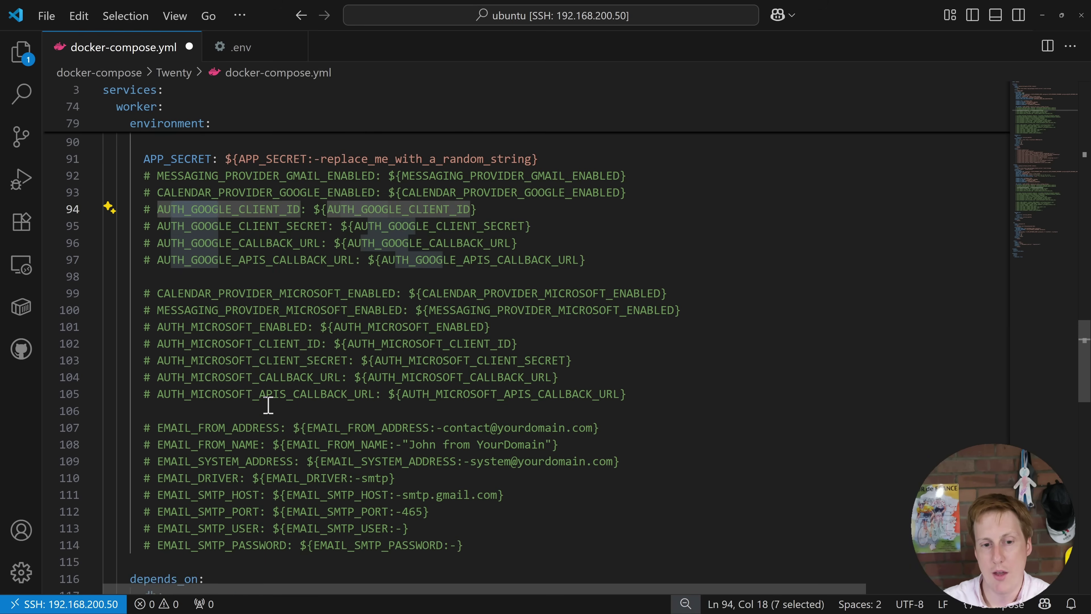
left_click_drag(463, 482, 164, 381)
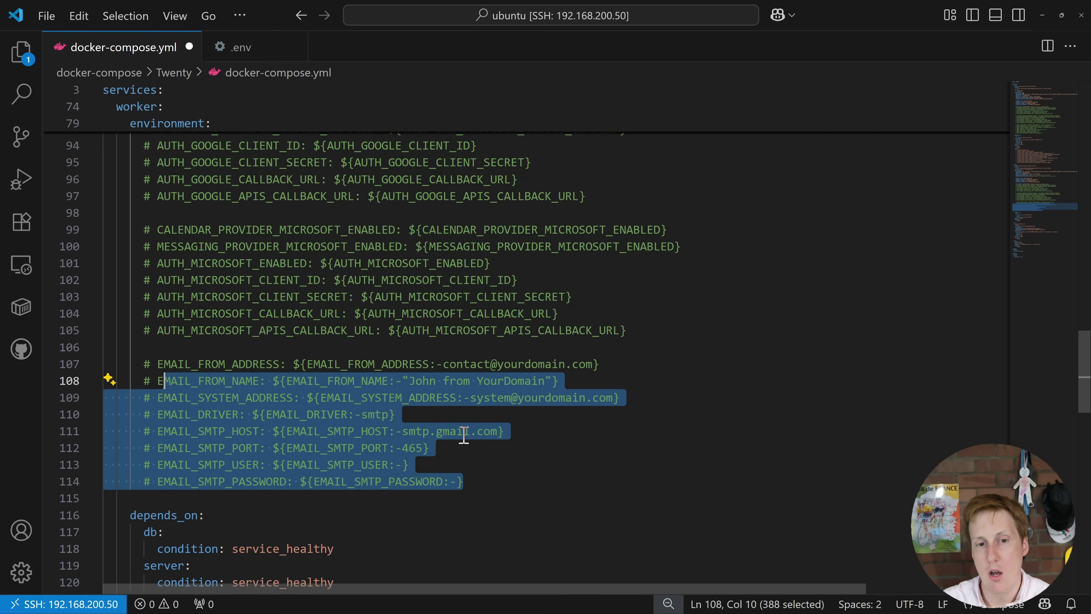
scroll(472, 437, "up", 2)
left_click(635, 419)
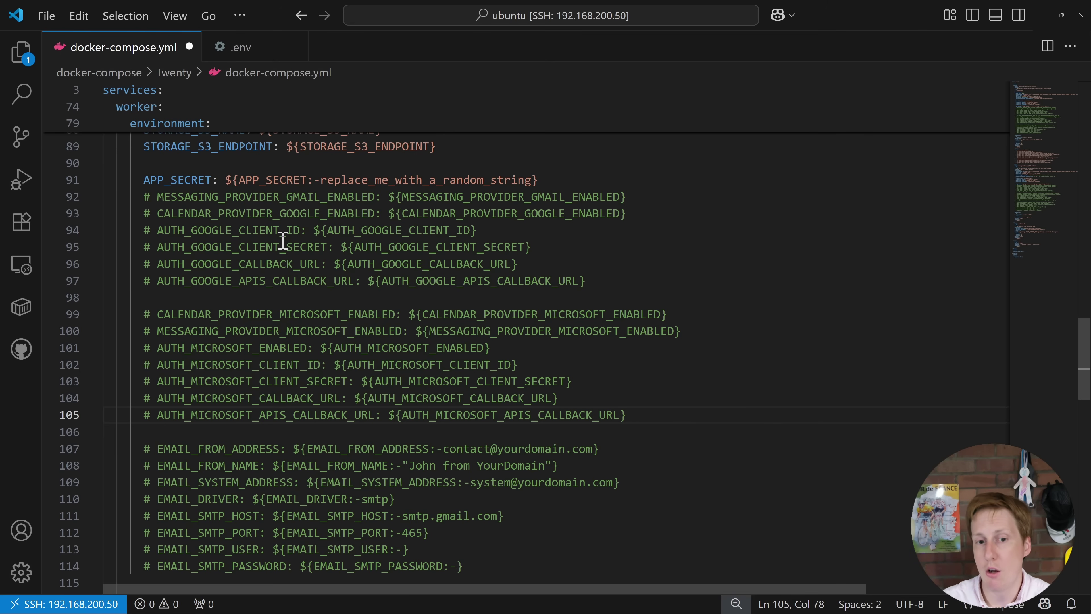
scroll(313, 370, "down", 2)
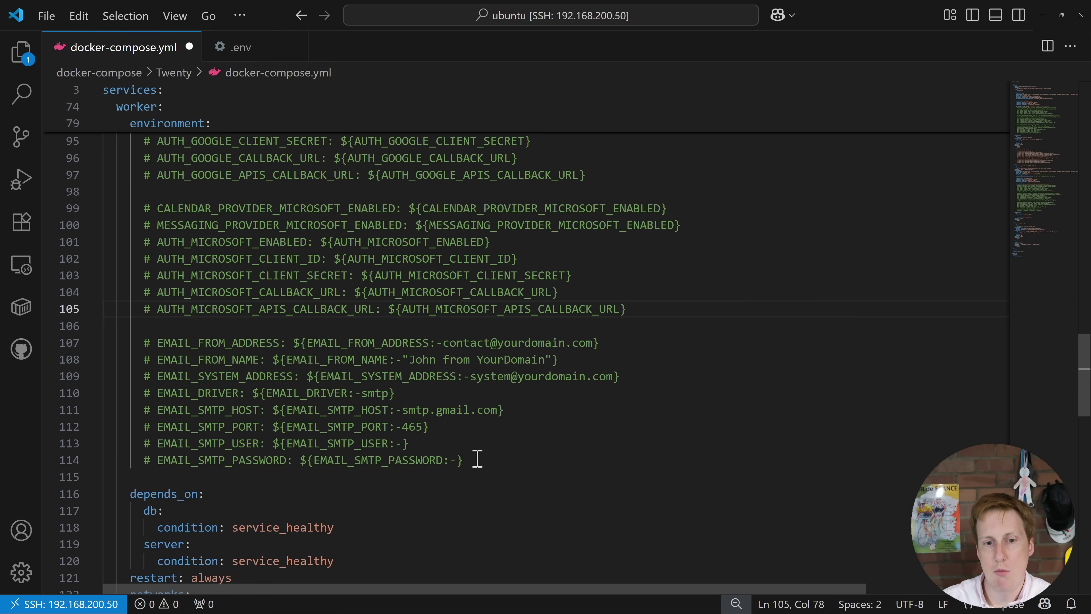
left_click_drag(473, 460, 148, 343)
left_click(499, 426)
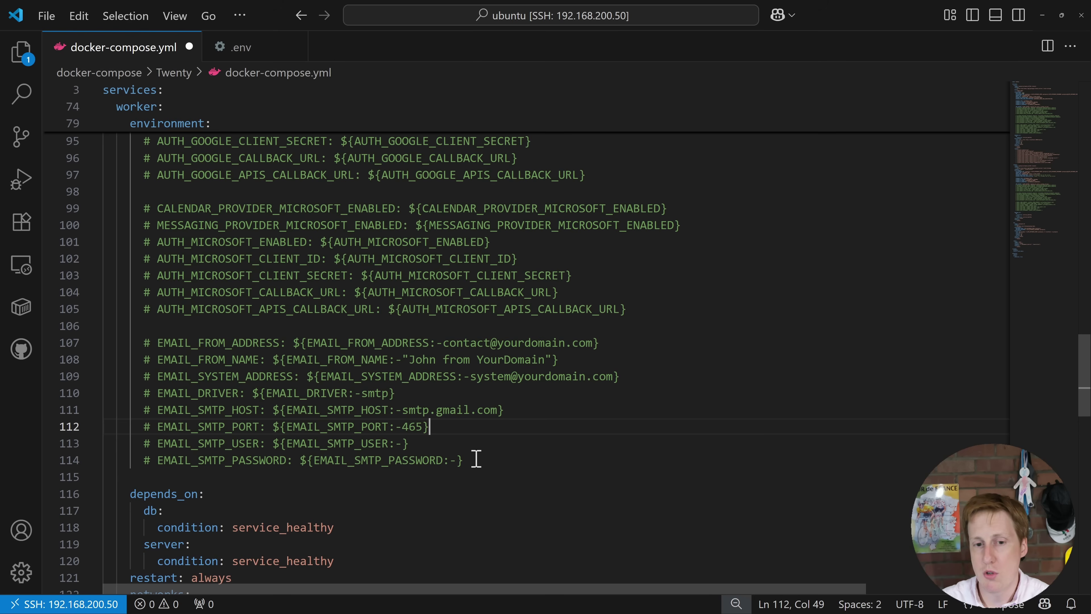
left_click_drag(474, 460, 146, 344)
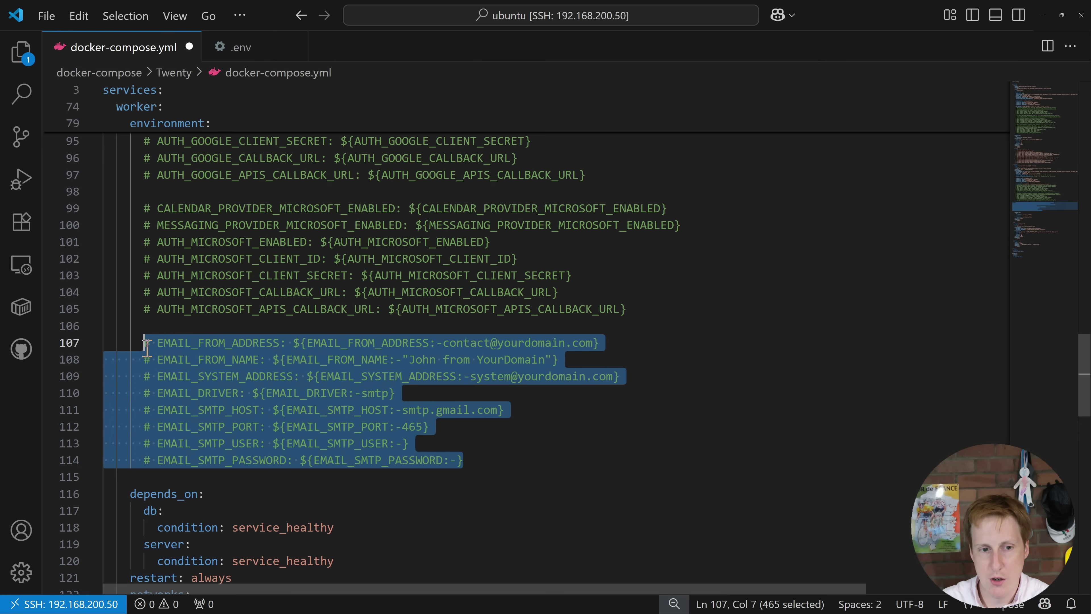
left_click(487, 433)
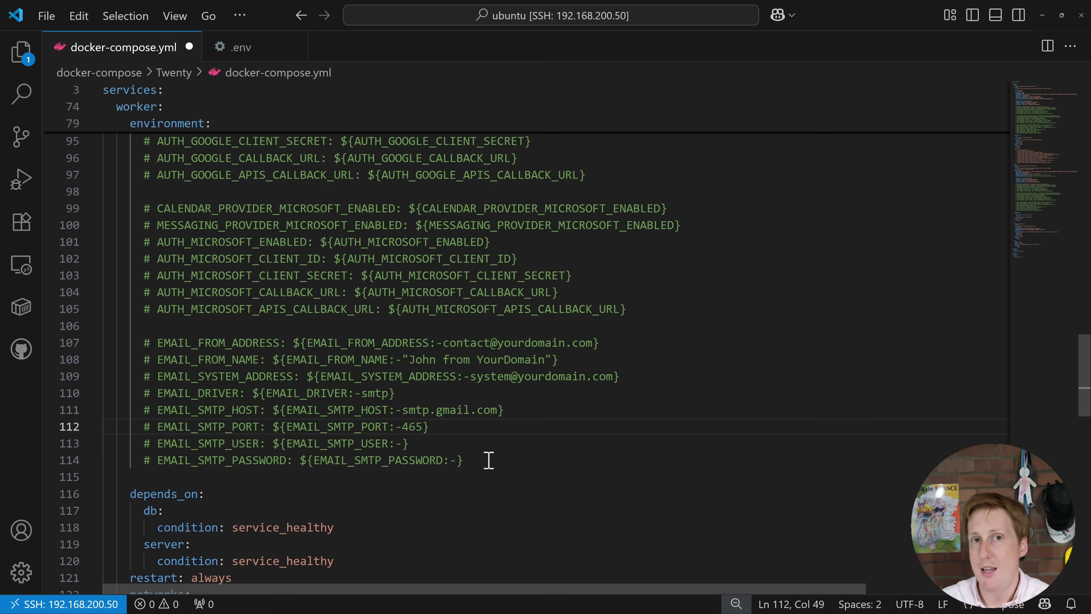
left_click_drag(489, 459, 273, 410)
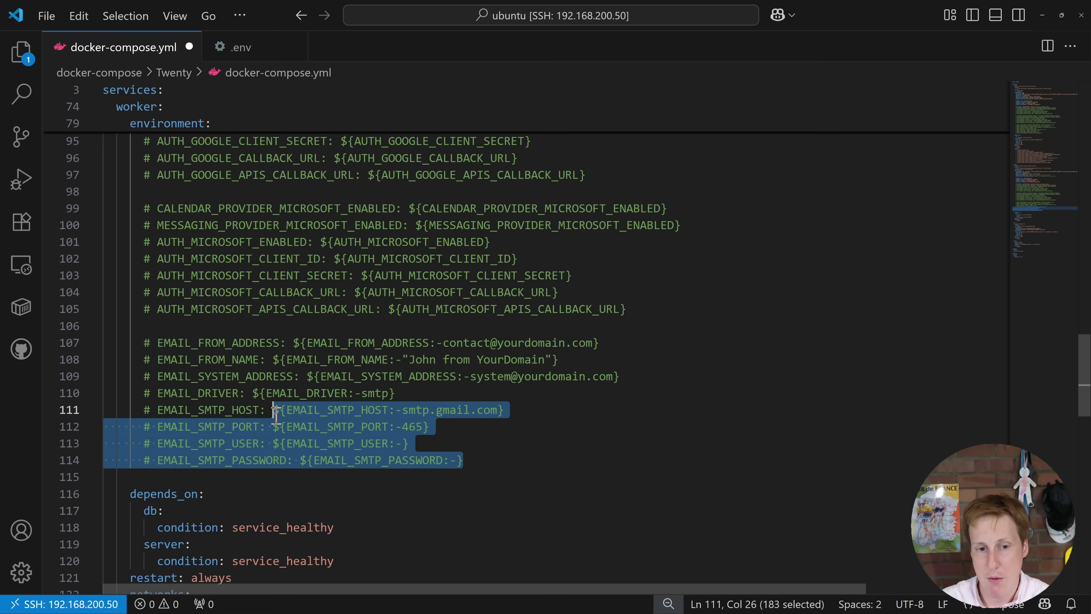
left_click(483, 453)
scroll(481, 473, "down", 8)
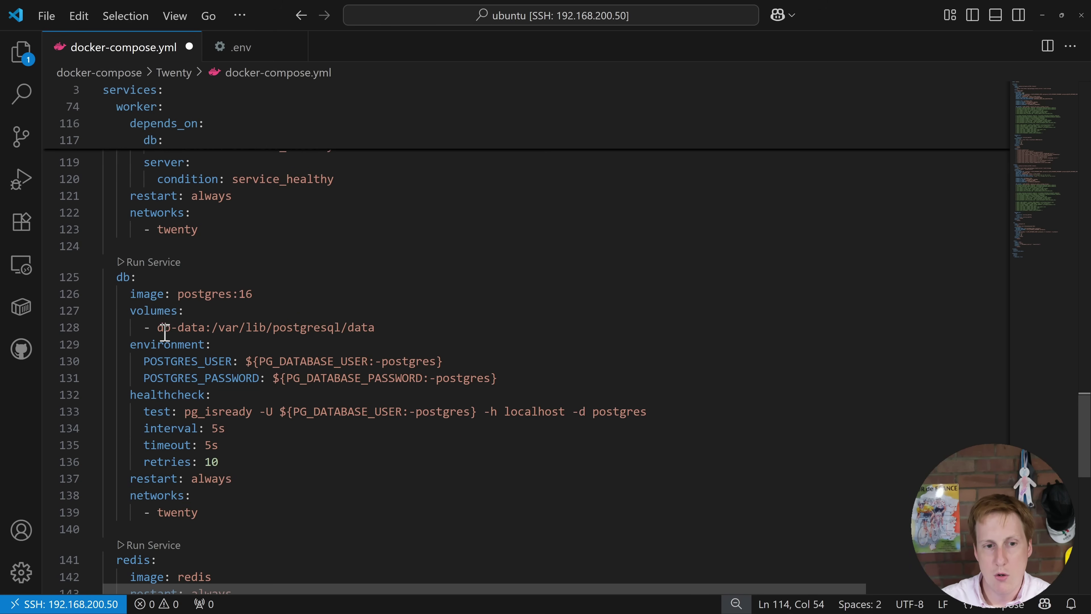
left_click_drag(164, 328, 191, 328)
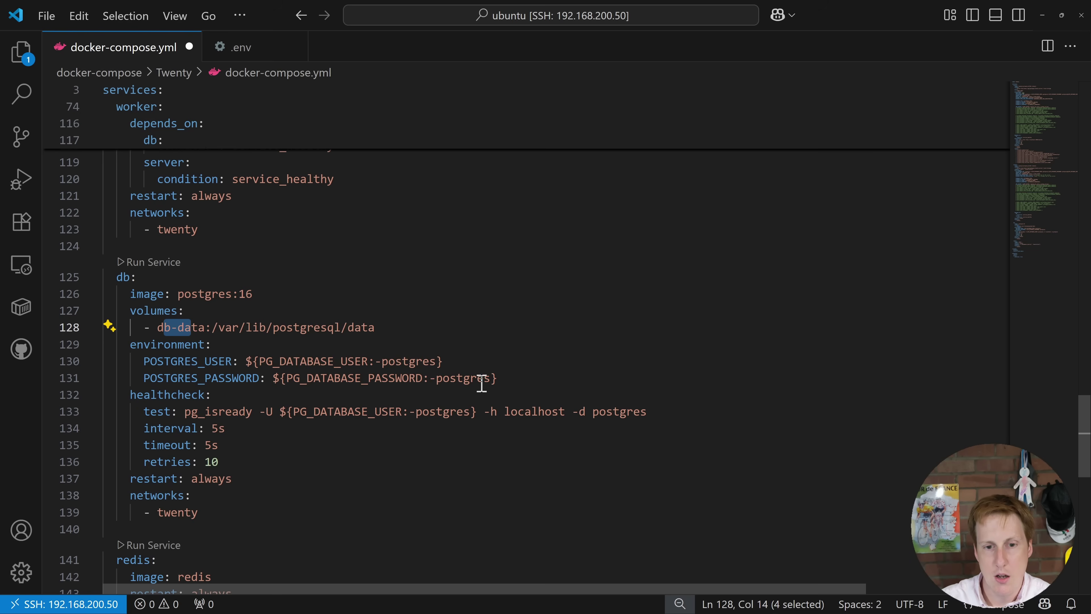
left_click_drag(487, 379, 130, 362)
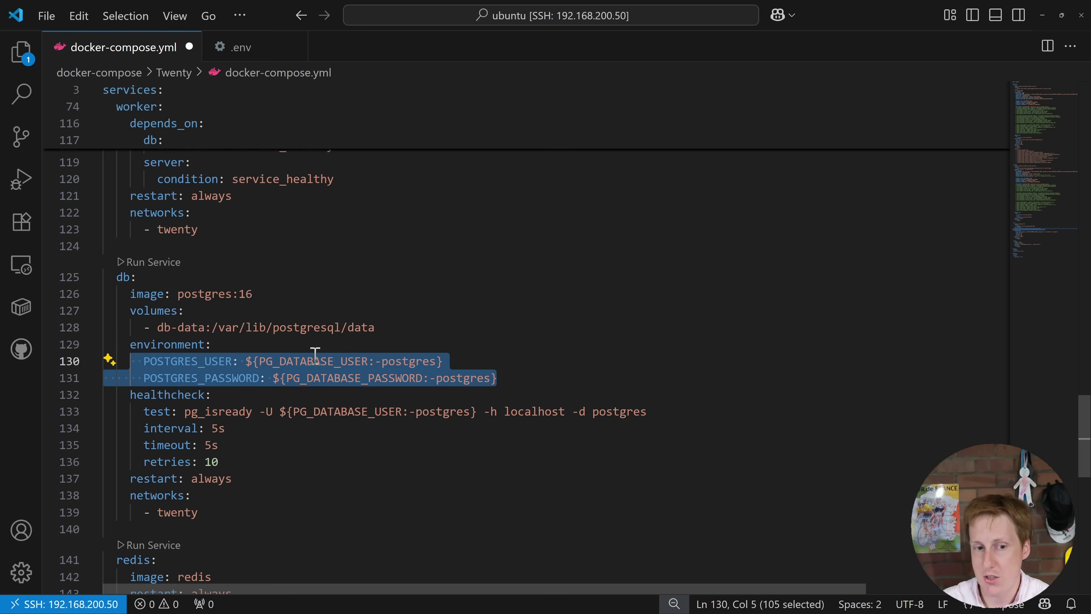
scroll(313, 358, "down", 4)
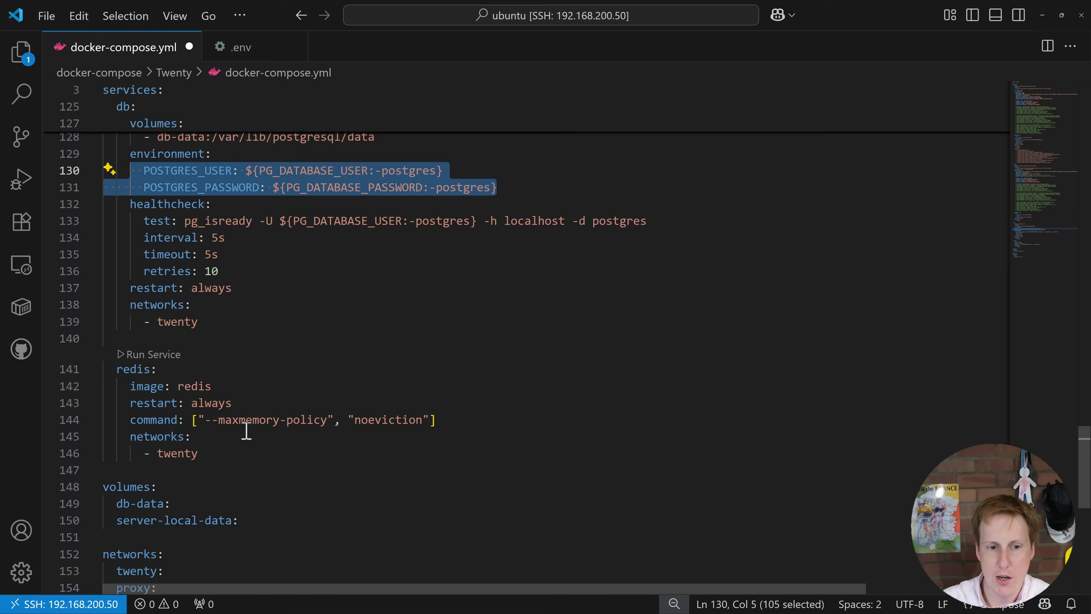
left_click(220, 454)
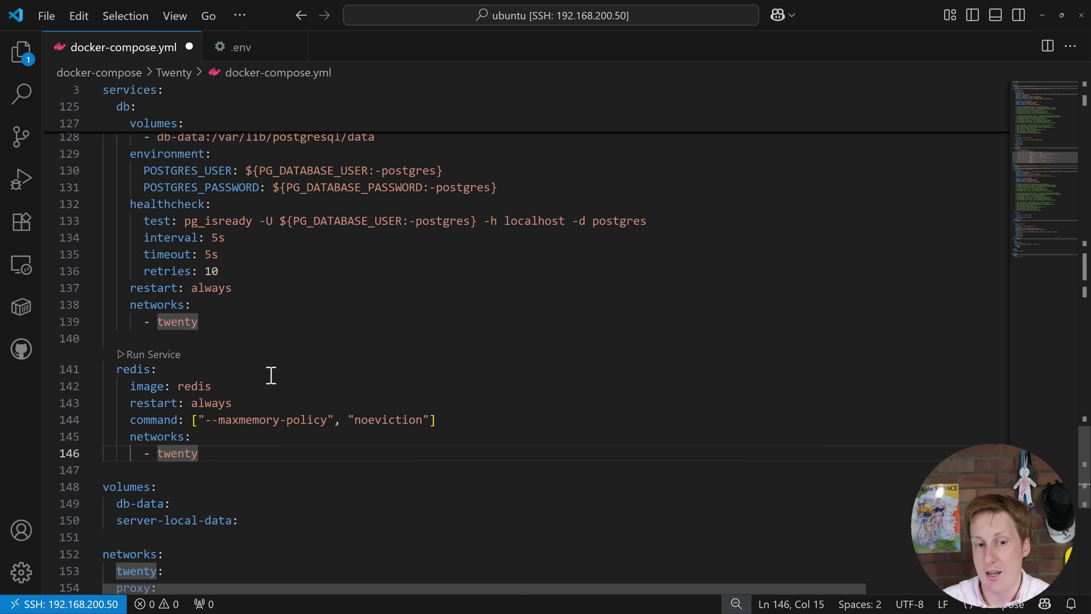
scroll(267, 431, "down", 2)
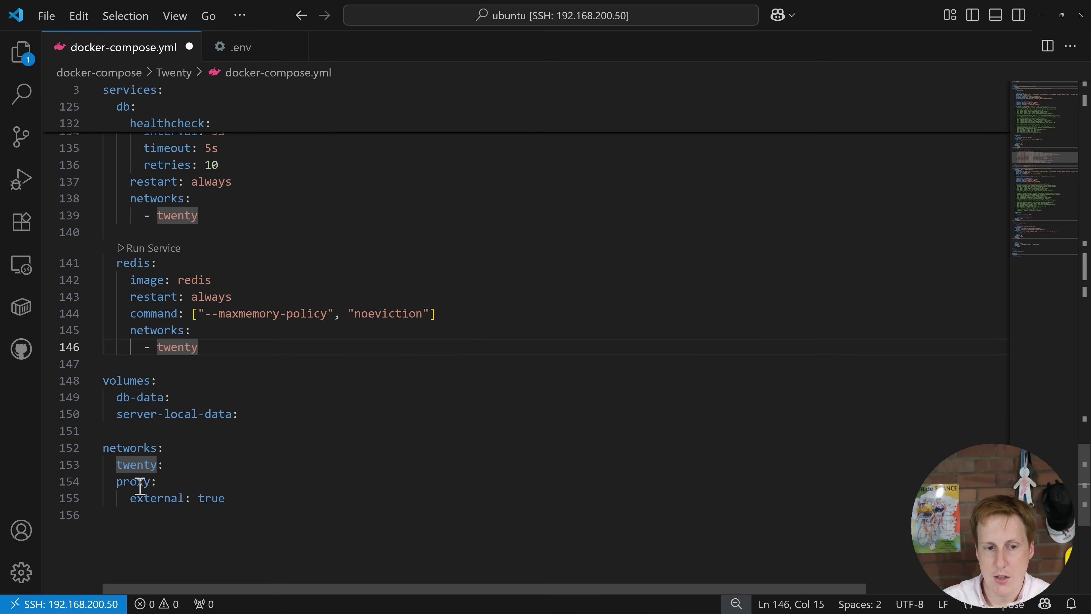
left_click(116, 481)
left_click_drag(117, 481, 226, 499)
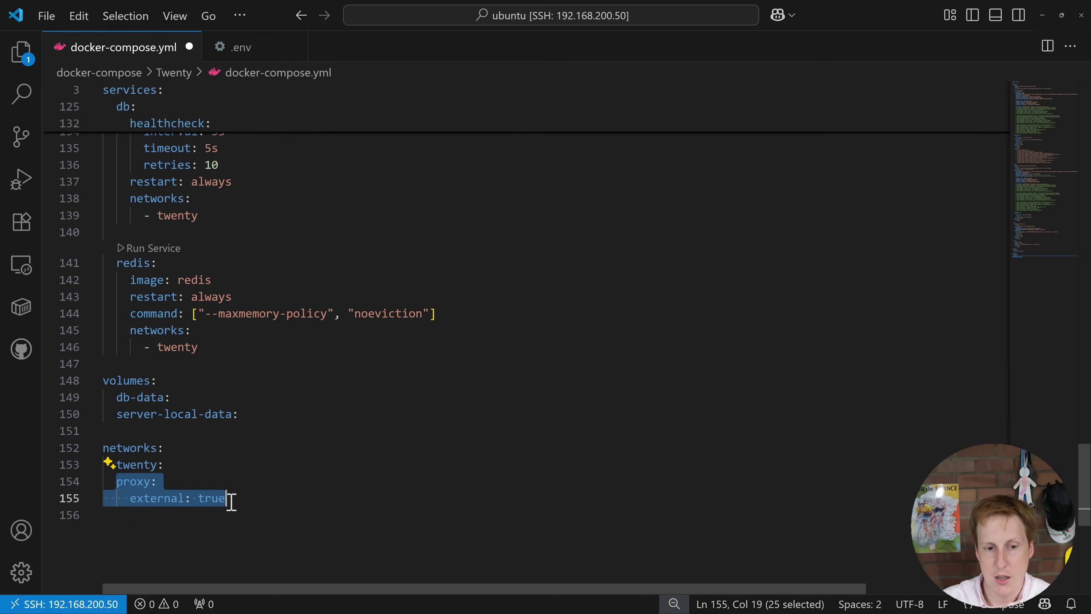
left_click(258, 497)
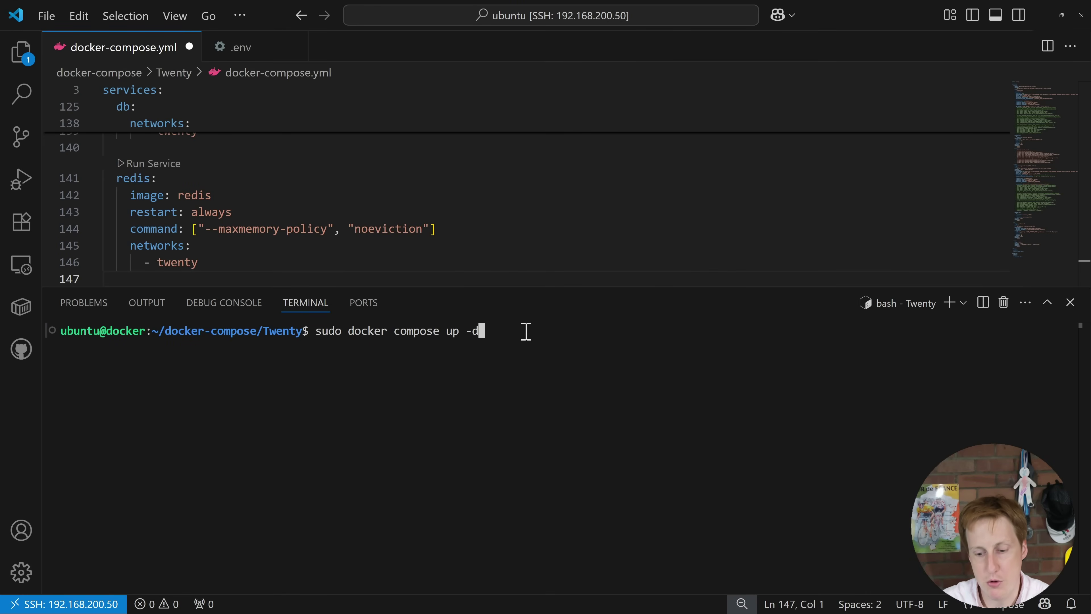
- Run sudo docker compose up -d, review the output, and select the twenty.jimsgarage.co.uk router domain
key("Return")
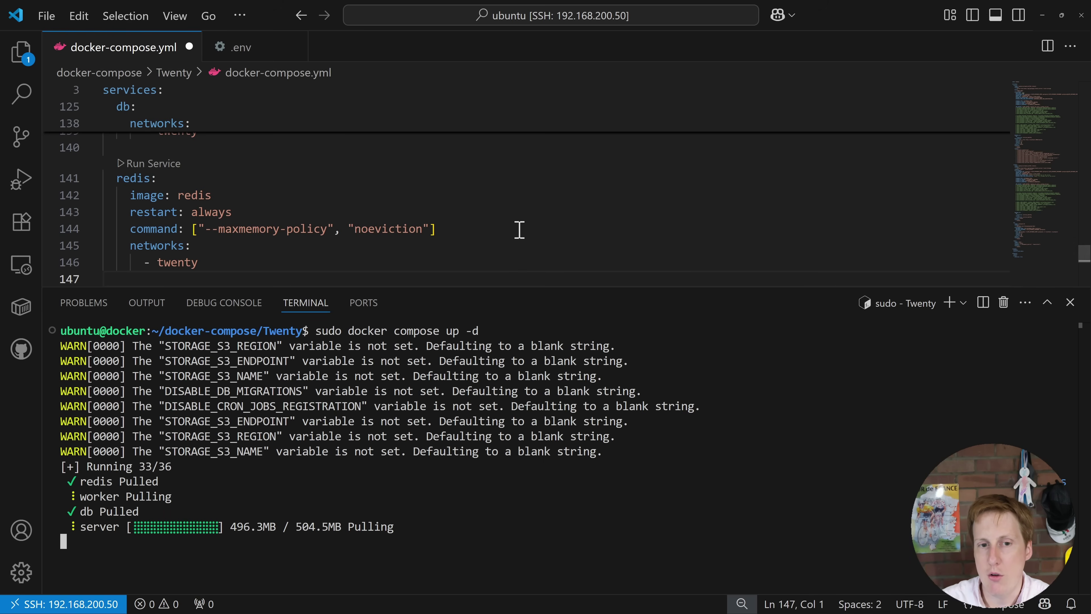
scroll(522, 229, "up", 3)
scroll(527, 228, "up", 10)
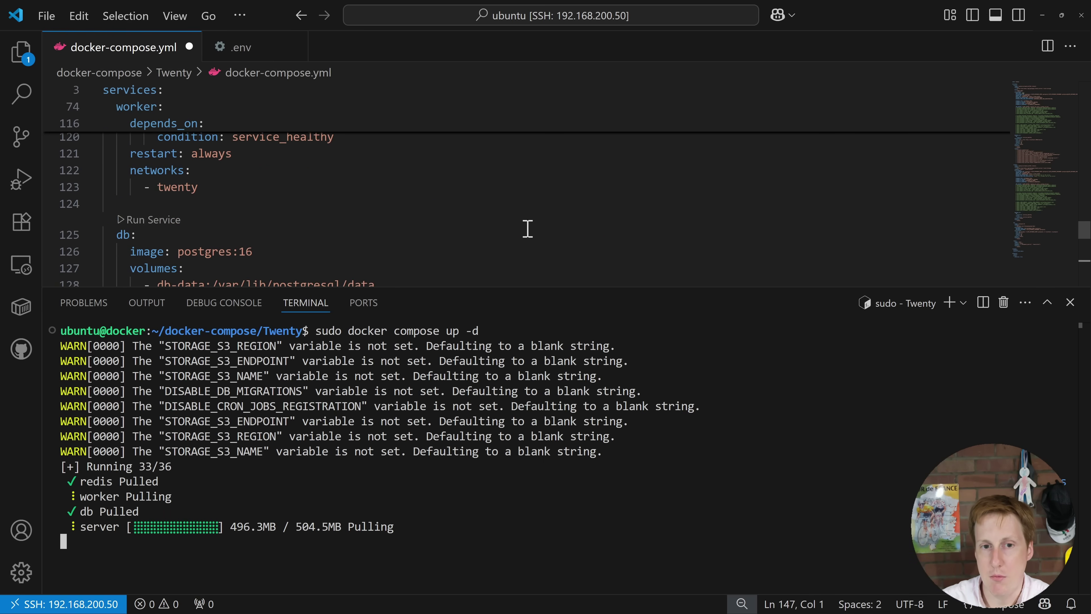
scroll(528, 228, "up", 7)
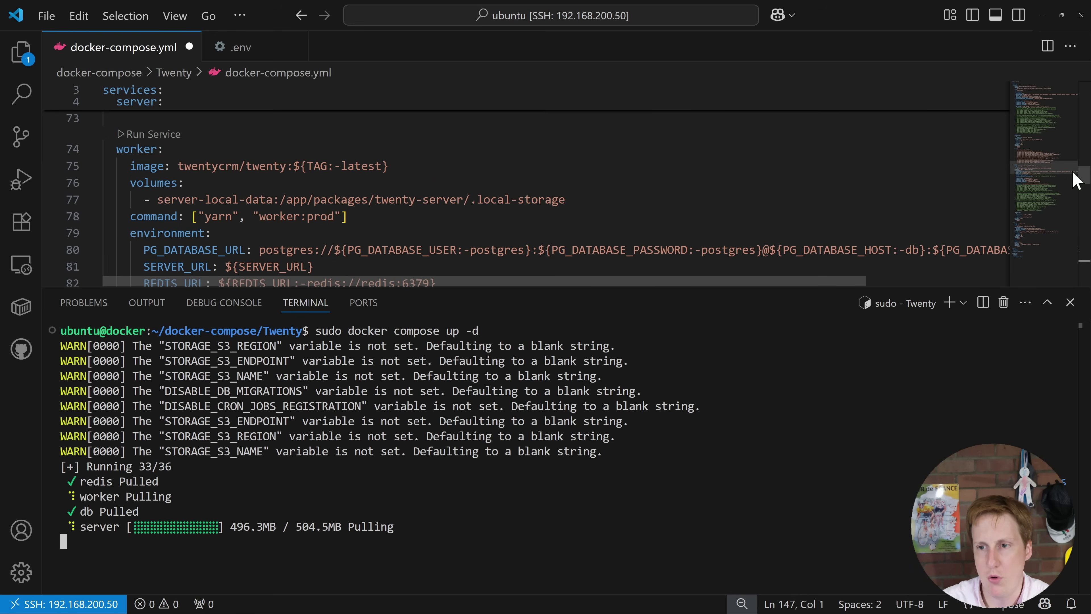
scroll(1074, 176, "up", 9)
scroll(1074, 175, "up", 5)
scroll(1074, 175, "down", 8)
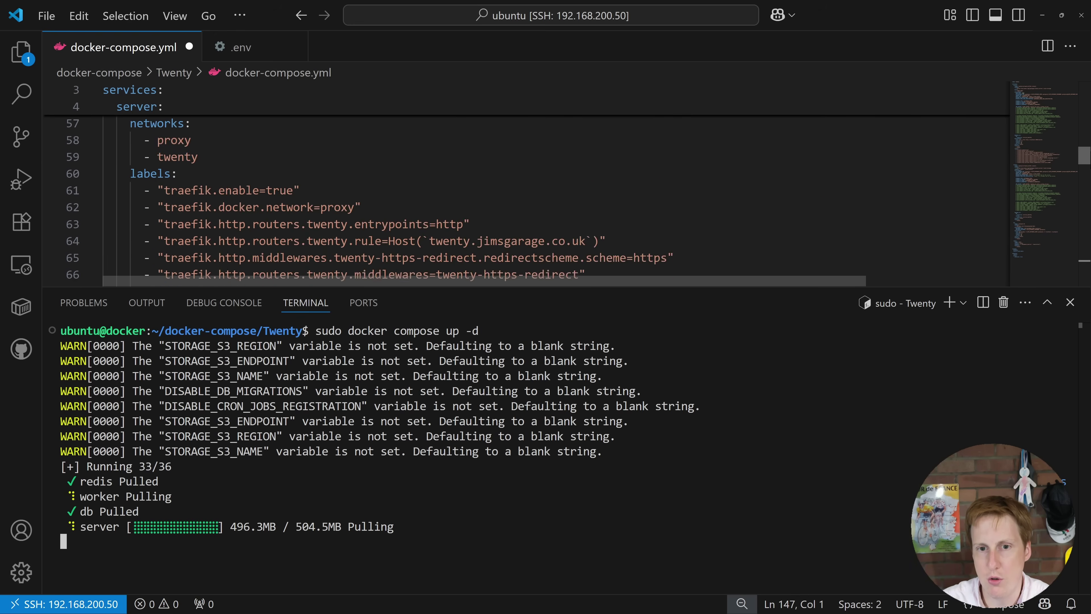
left_click_drag(429, 221, 585, 220)
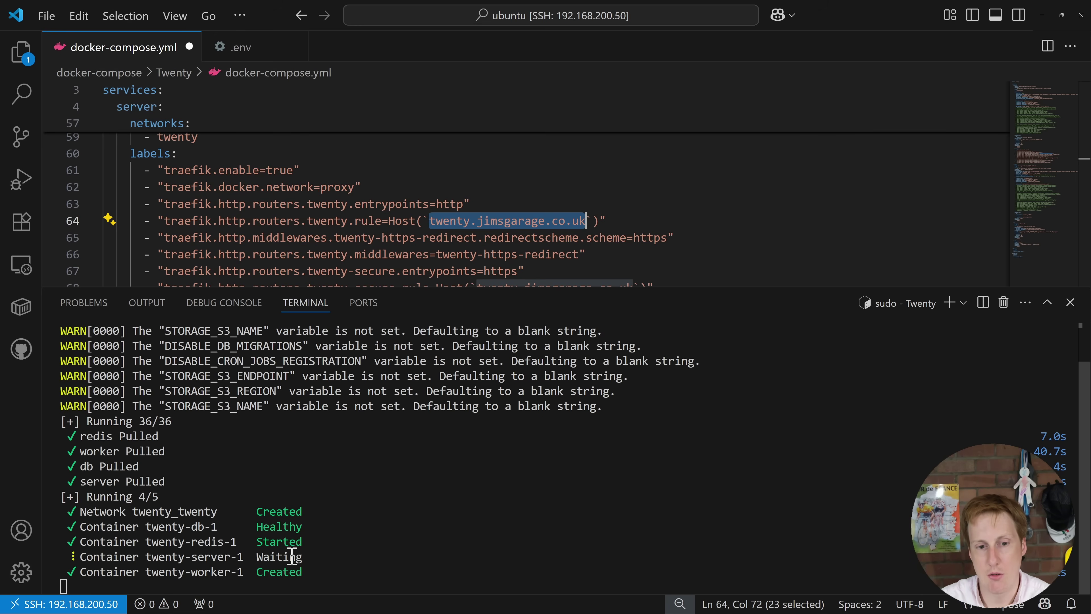
key("alt+Tab")
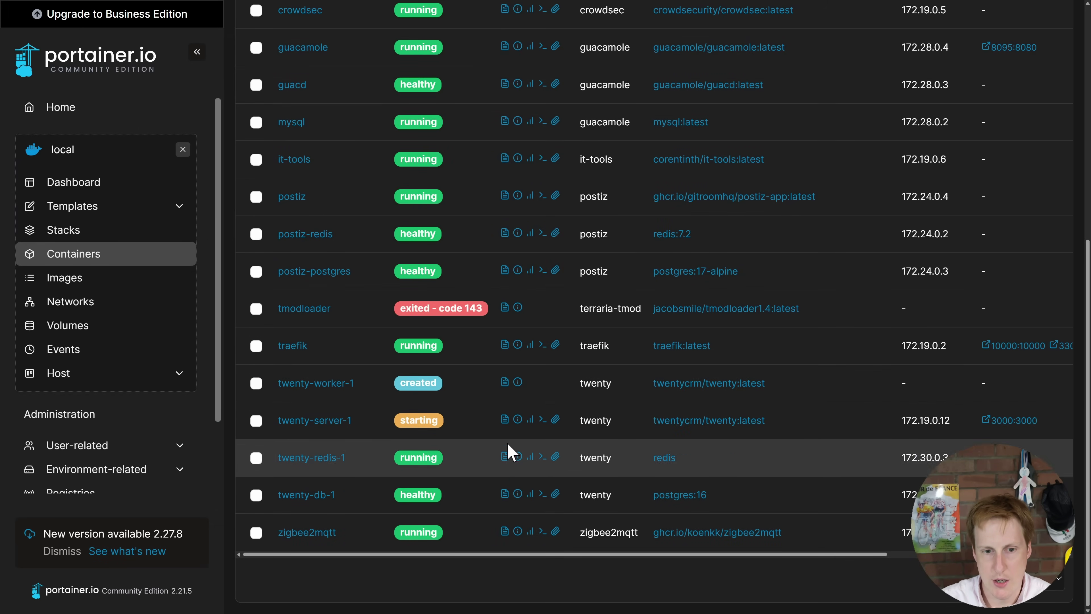
- Check the twenty-db-1, twenty-redis-1 and twenty-worker-1 logs to confirm each container started
left_click(505, 494)
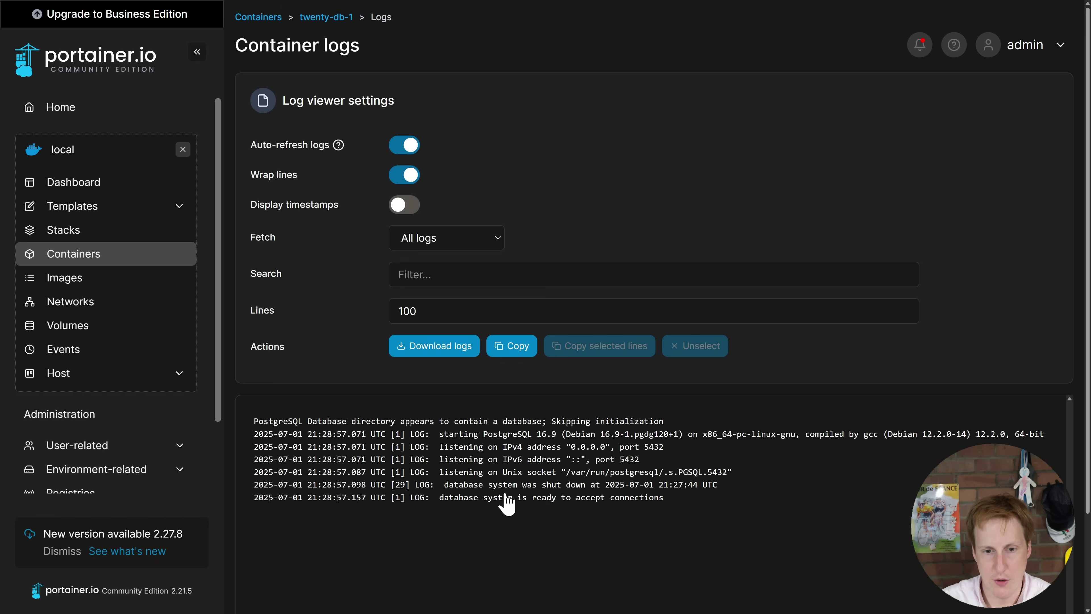
left_click_drag(537, 498, 632, 499)
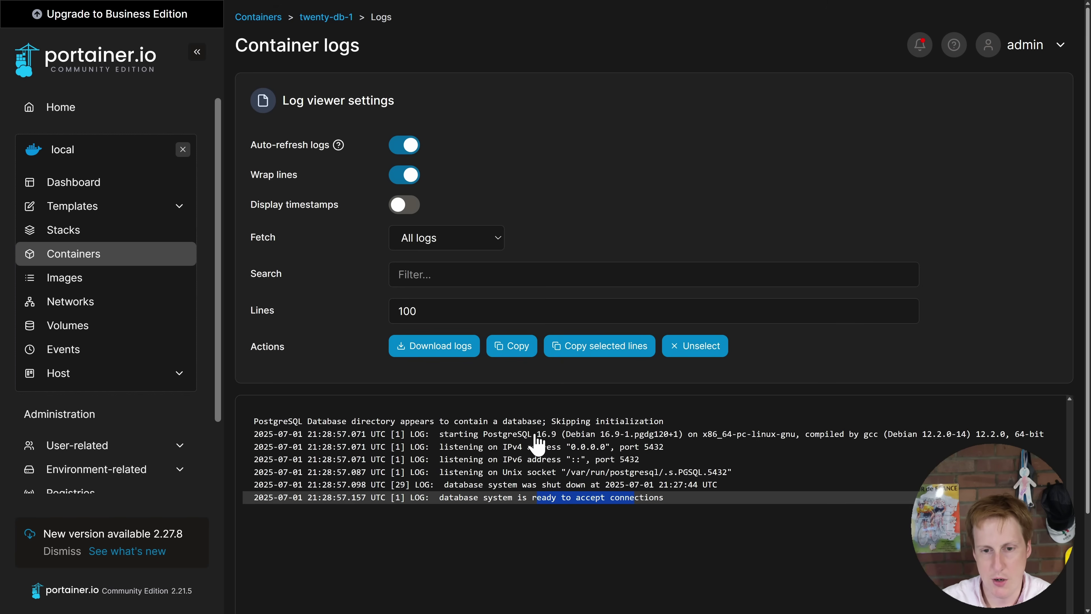
key("alt+Left")
scroll(515, 494, "down", 9)
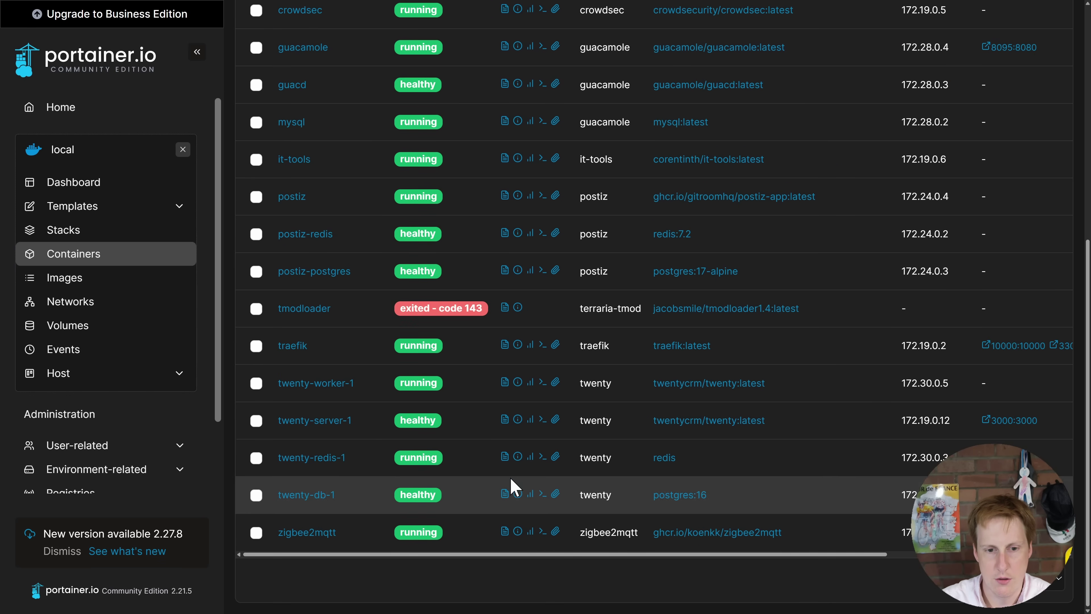
left_click(505, 456)
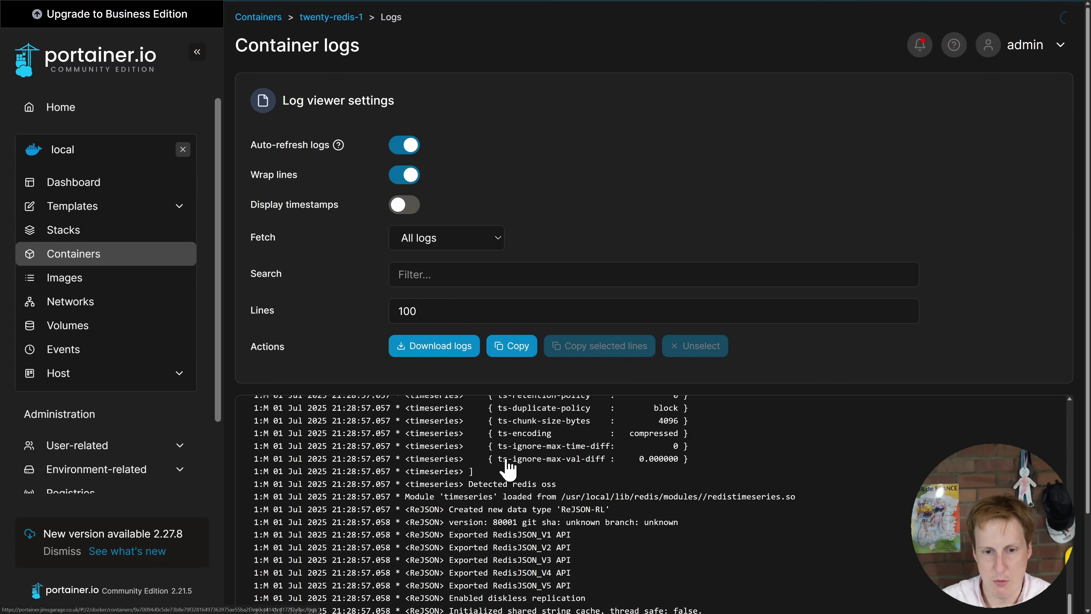
scroll(516, 494, "down", 3)
key("alt+Left")
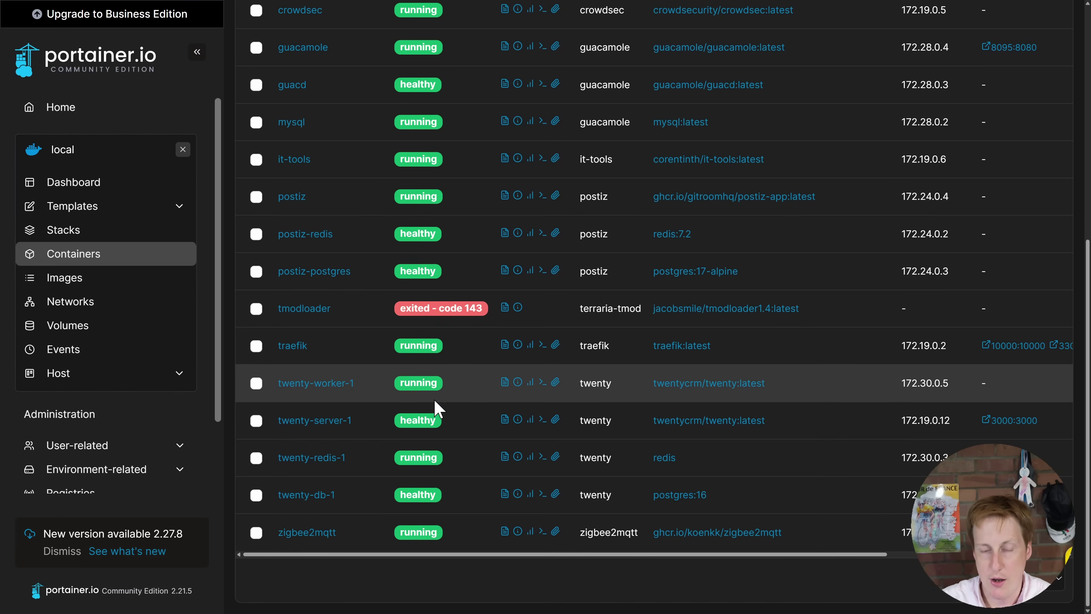
left_click(505, 382)
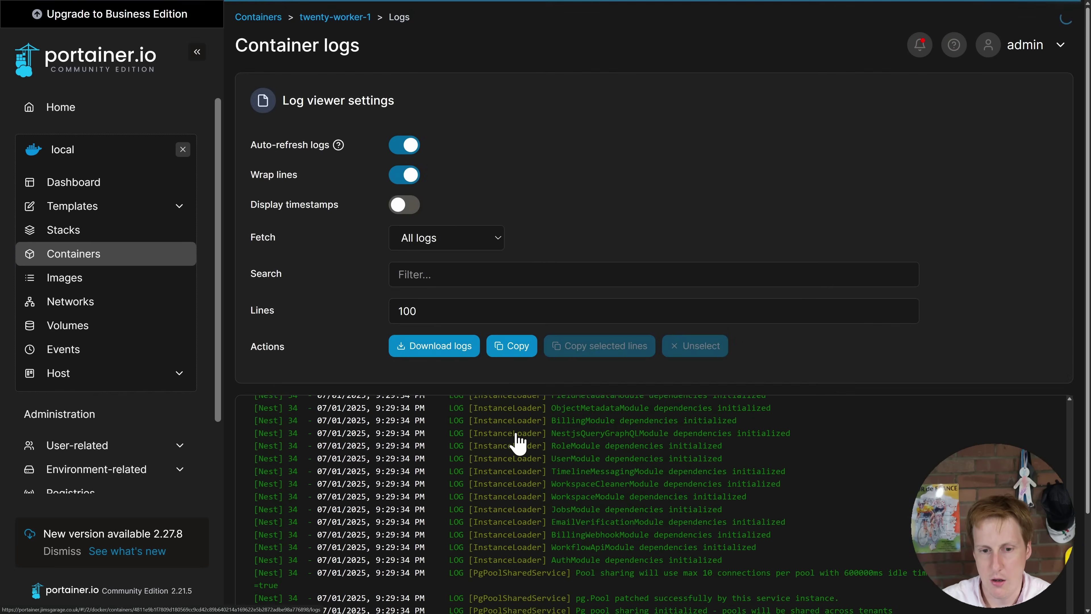
scroll(517, 445, "down", 3)
key("alt+Left")
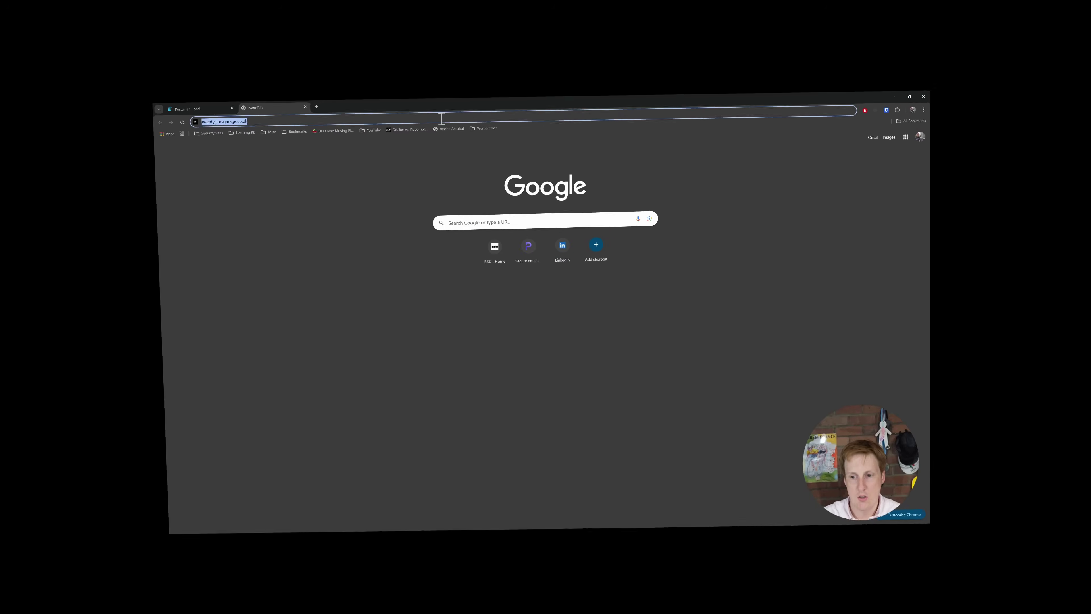
- Load twenty.jimsgarage.co.uk and sign up with the account email and a password
key("Return")
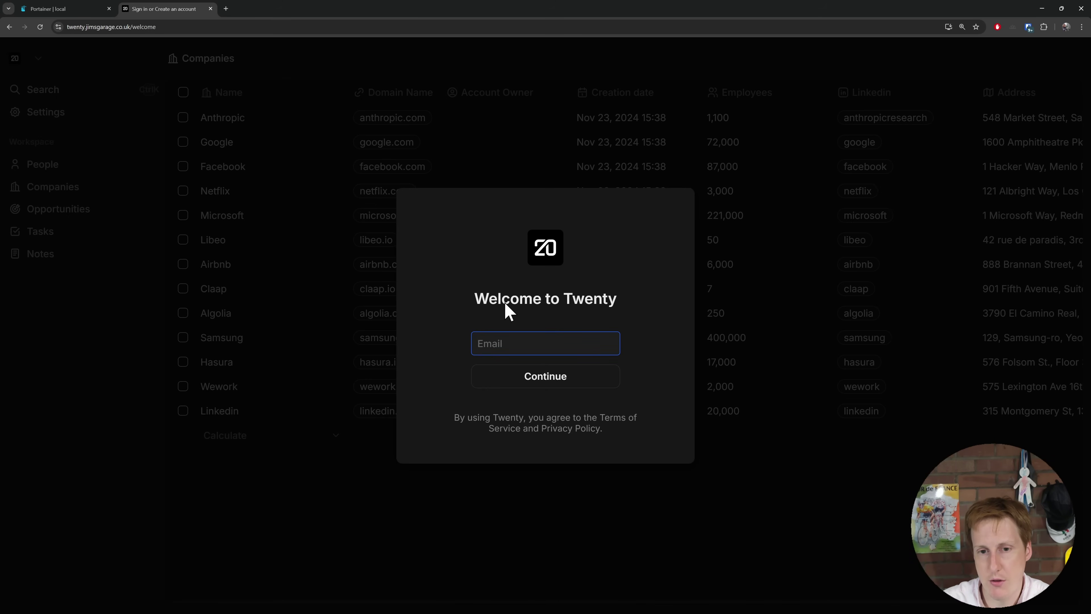
key("ctrl+v")
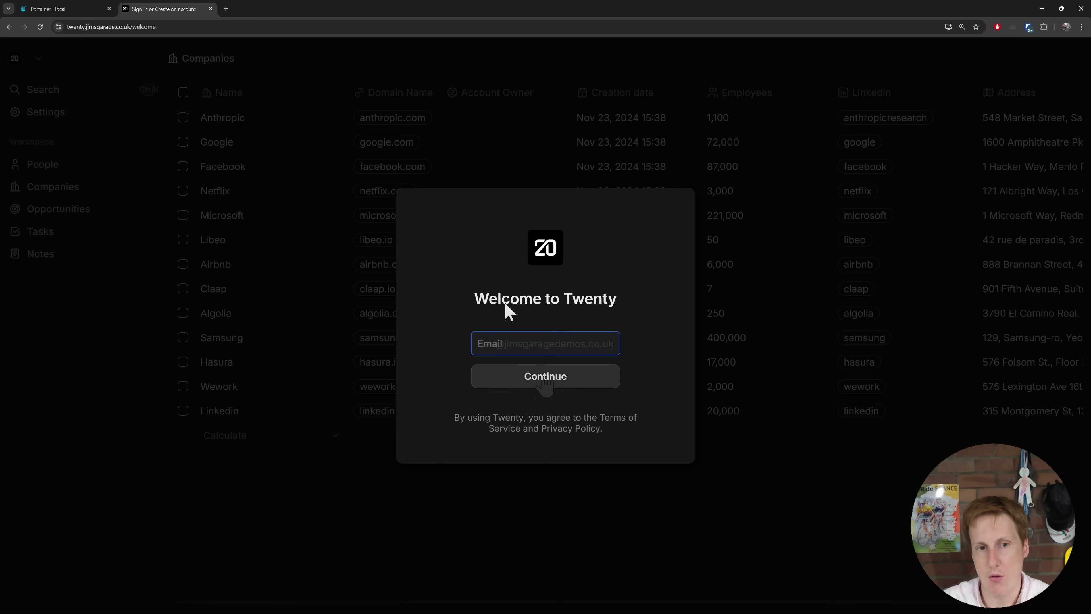
left_click(545, 377)
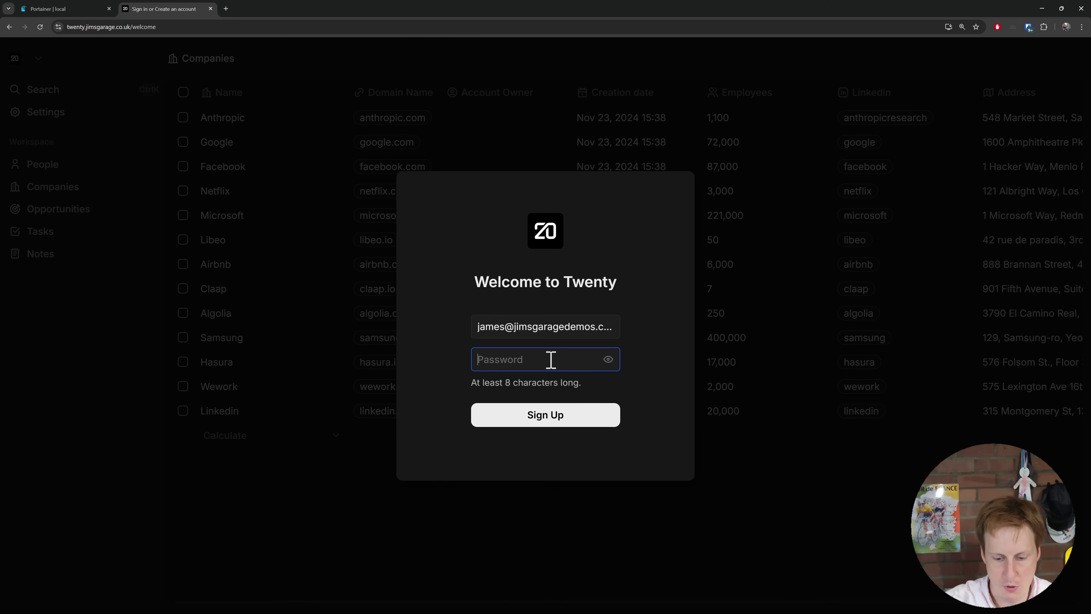
type("••")
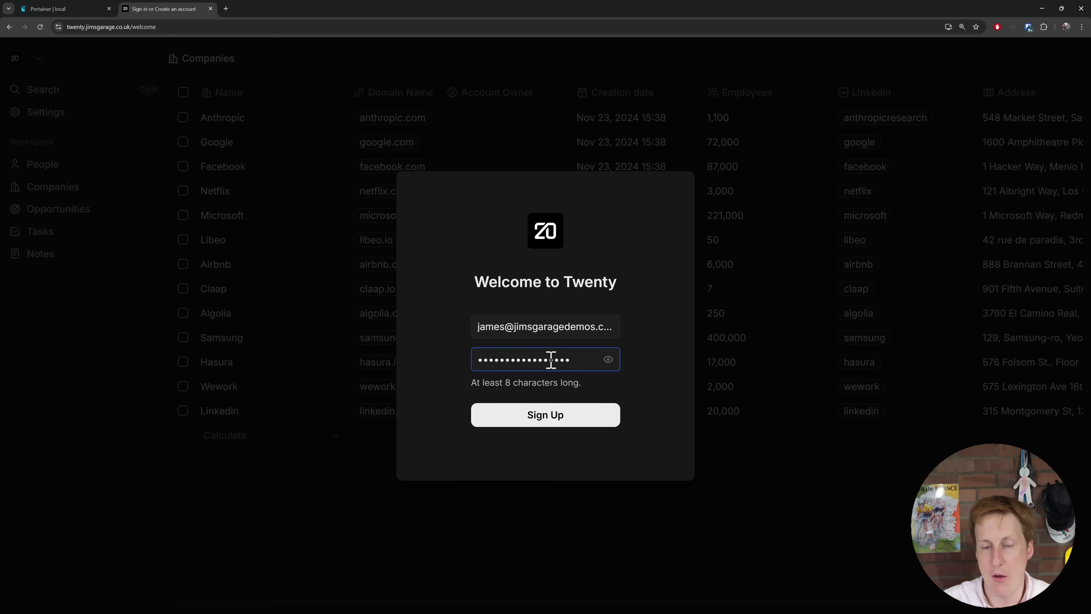
left_click(548, 420)
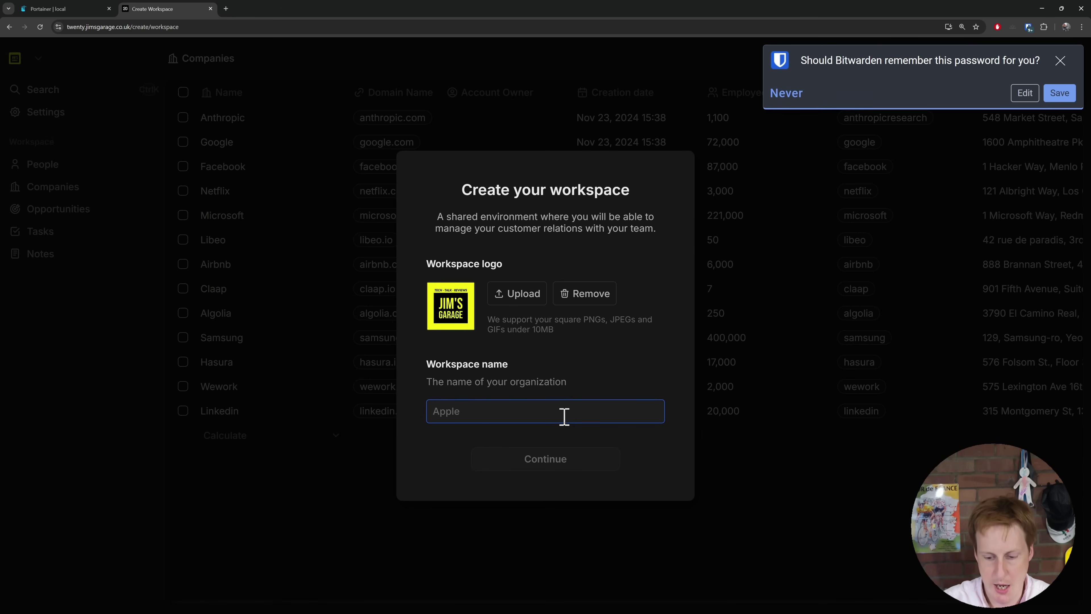
- Create the Jim's Garage workspace and save the first and last name profile
type("Jim's Garage")
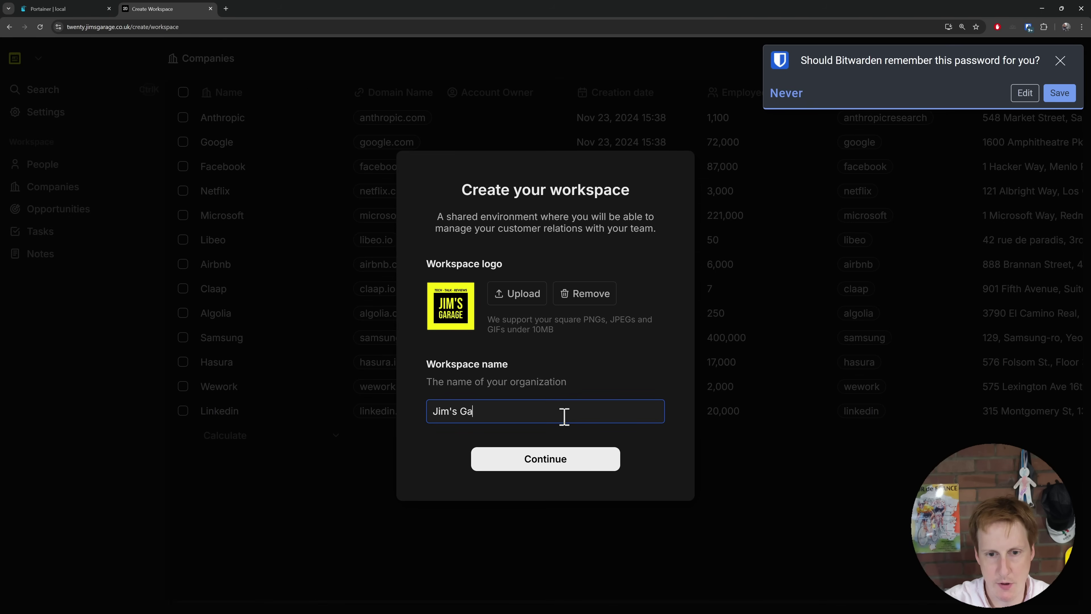
left_click(548, 457)
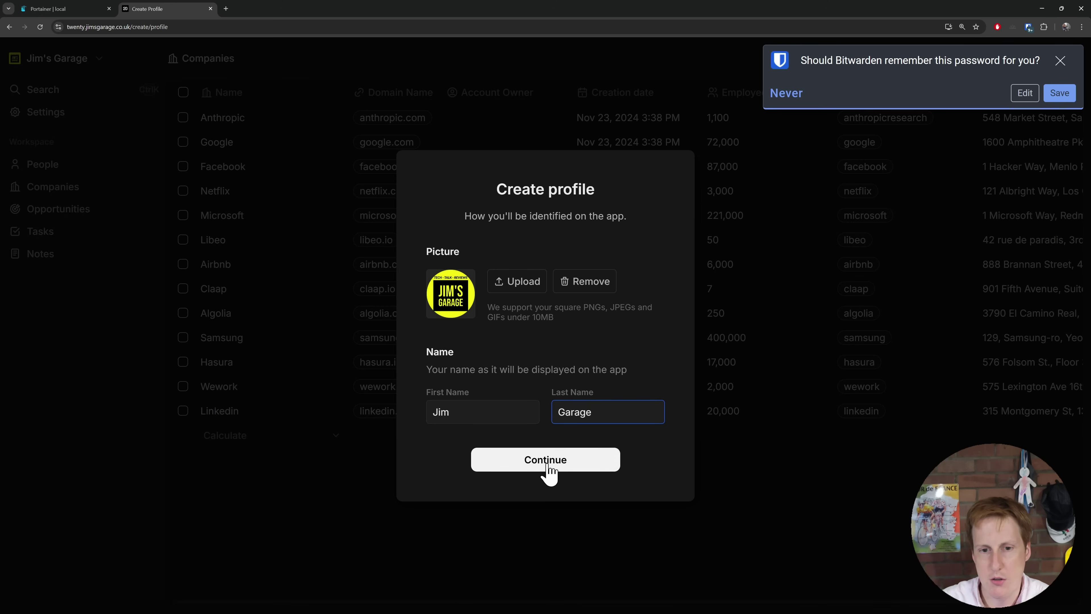
left_click(547, 465)
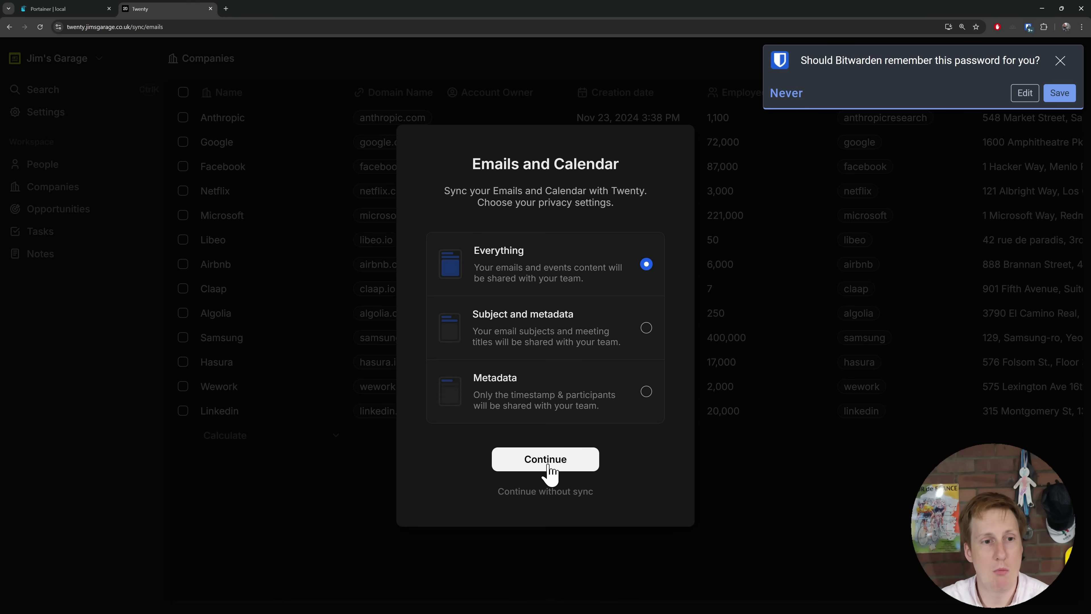
- Choose Everything for email and calendar sync, copy the team invite link, and finish invitations
left_click(551, 460)
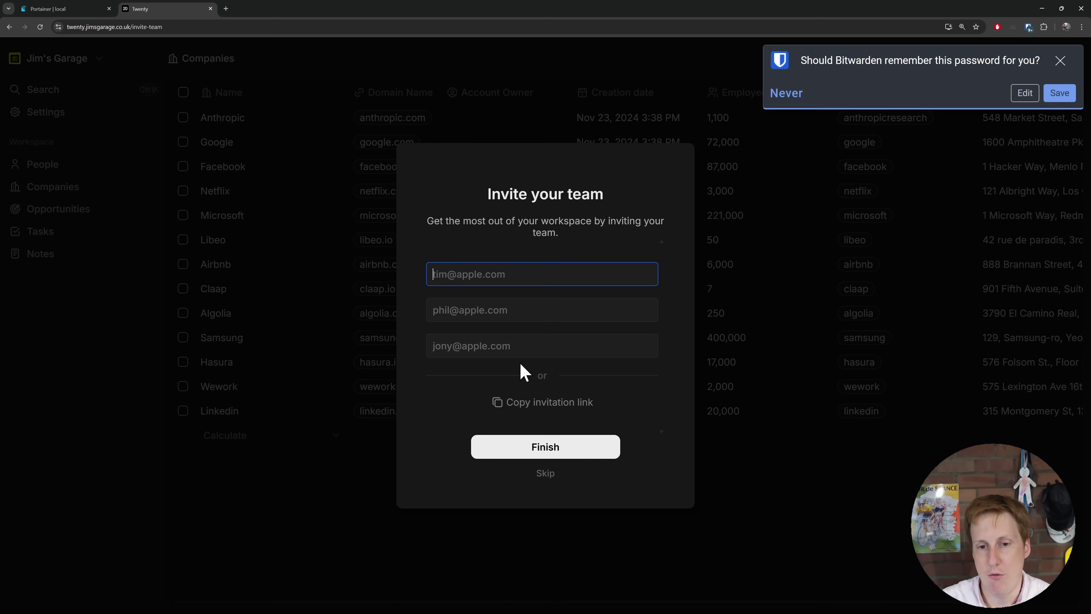
left_click(525, 405)
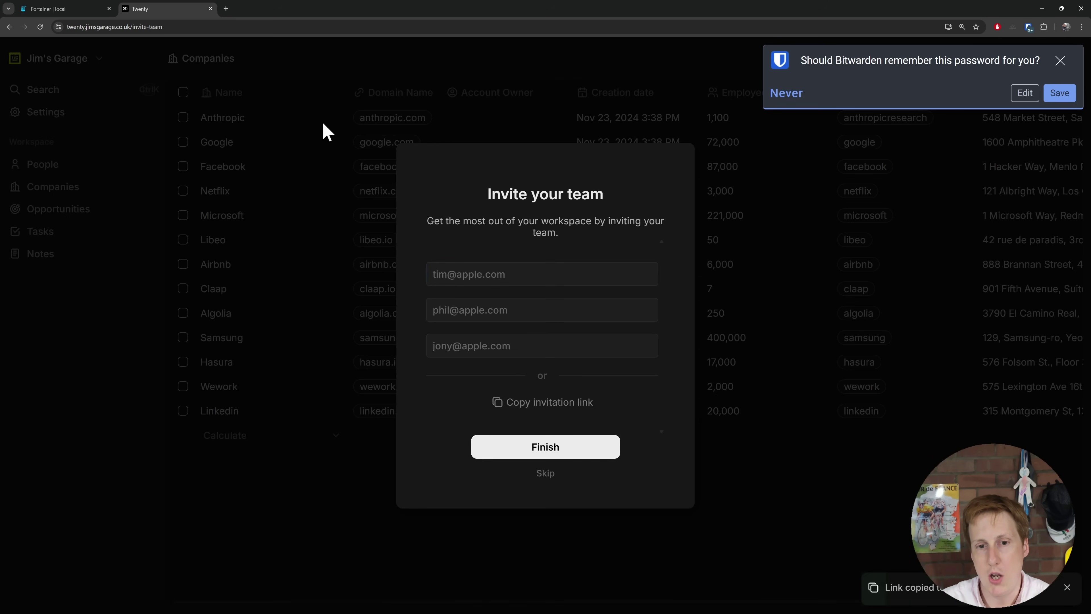
left_click(226, 8)
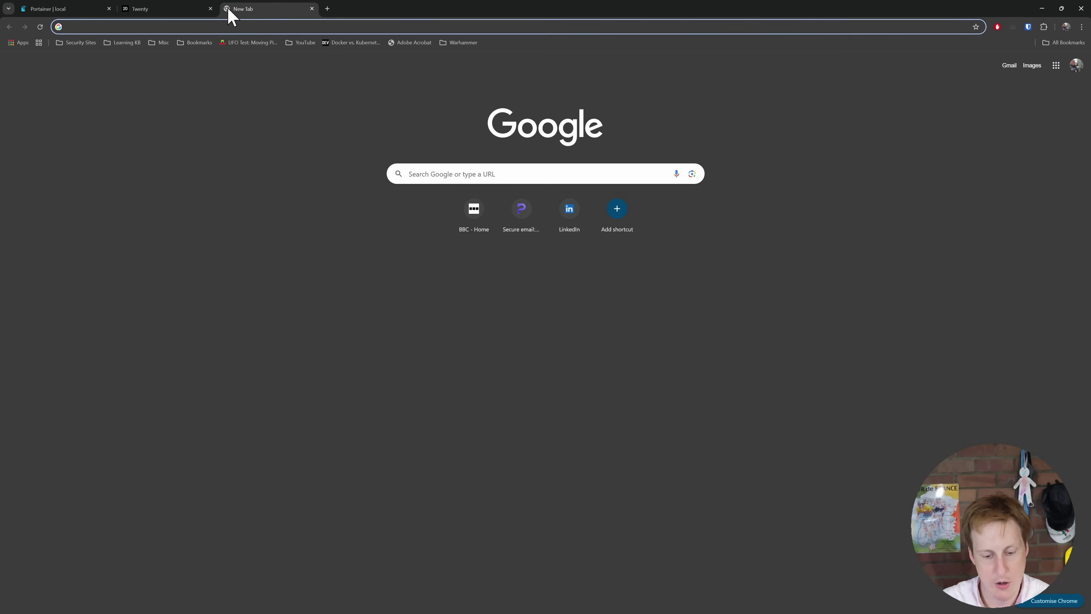
key("ctrl+v")
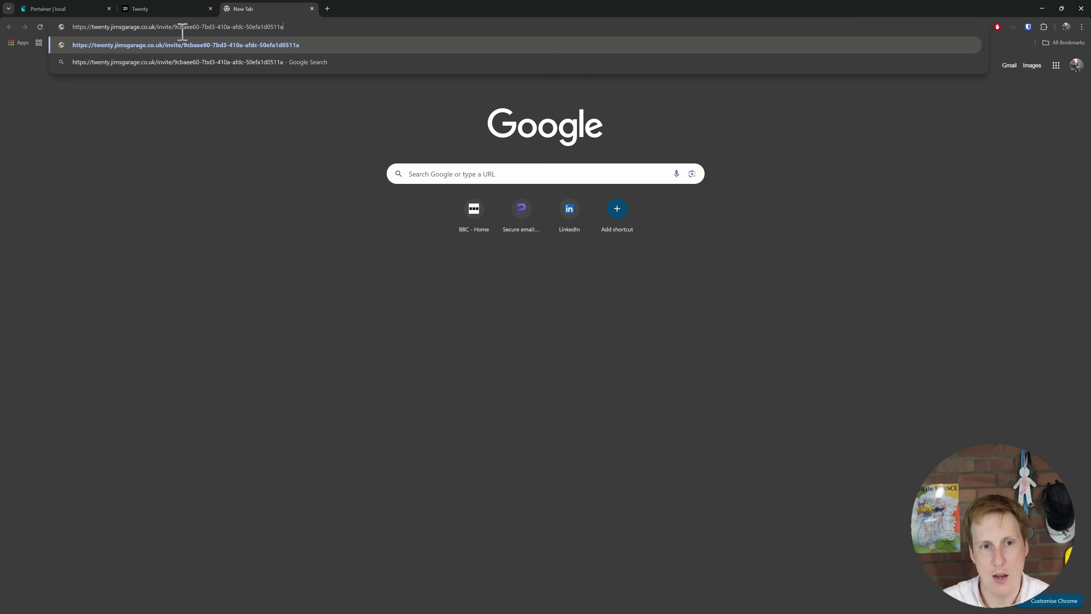
left_click(312, 8)
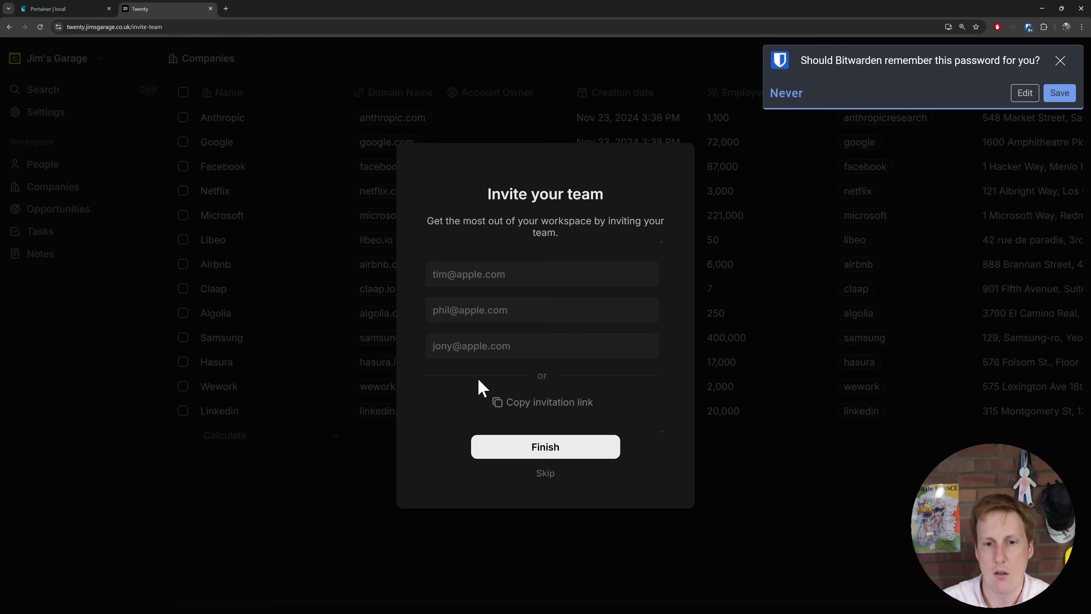
left_click(578, 452)
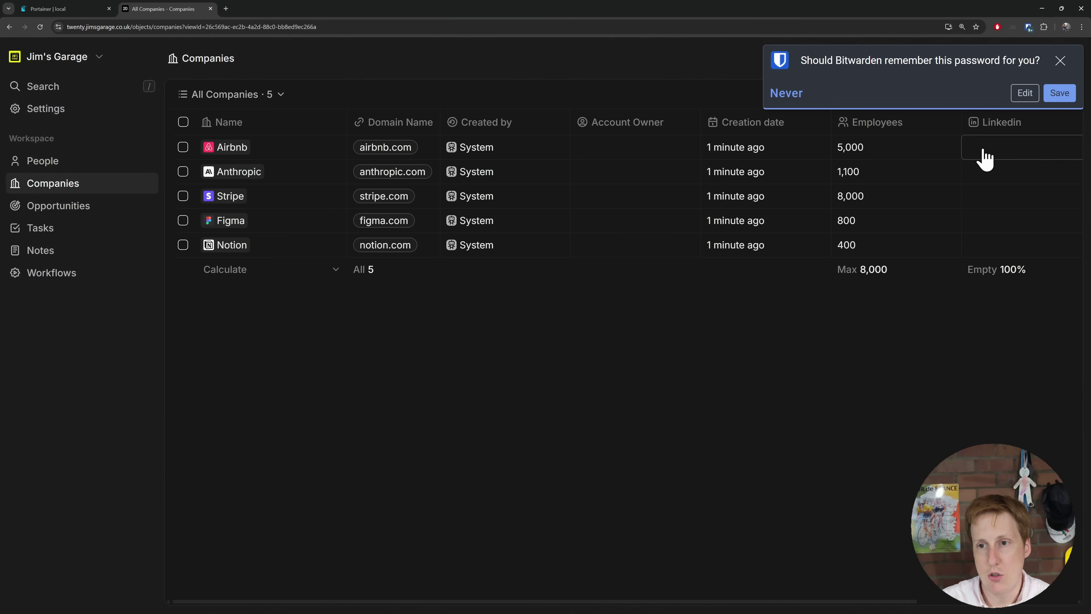
- Dismiss the Bitwarden prompt, zoom the page in, and browse People, then Opportunities
left_click(1060, 61)
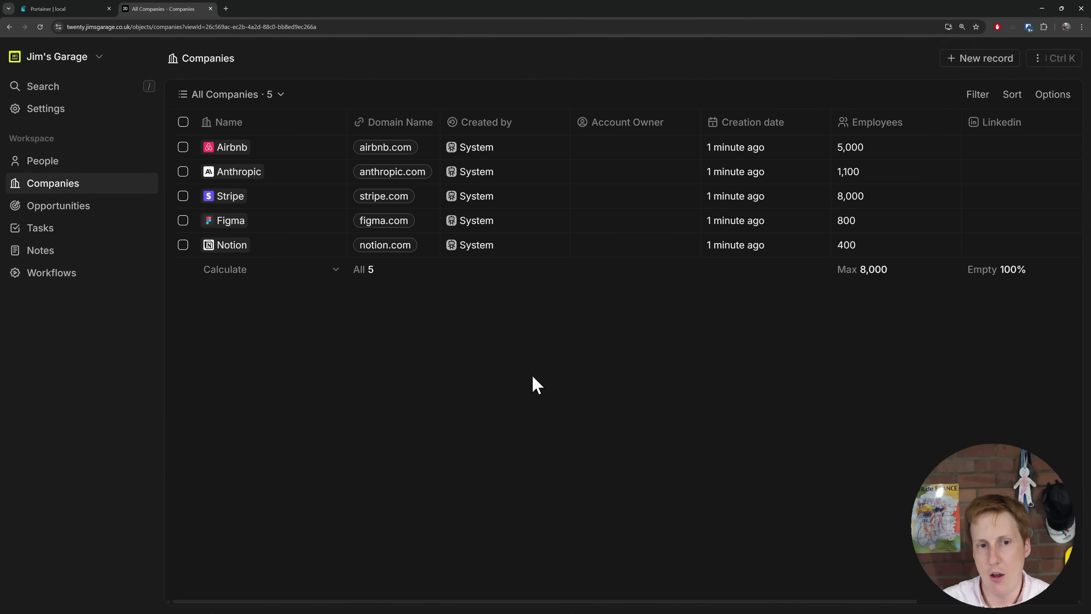
key("ctrl+plus")
key("ctrl+plus")
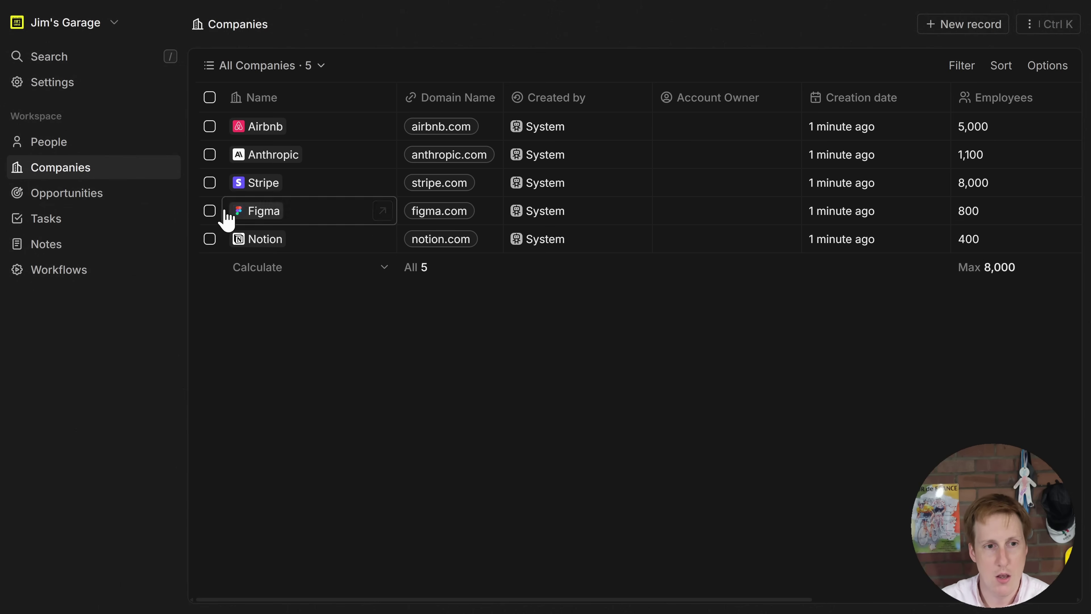
left_click(103, 144)
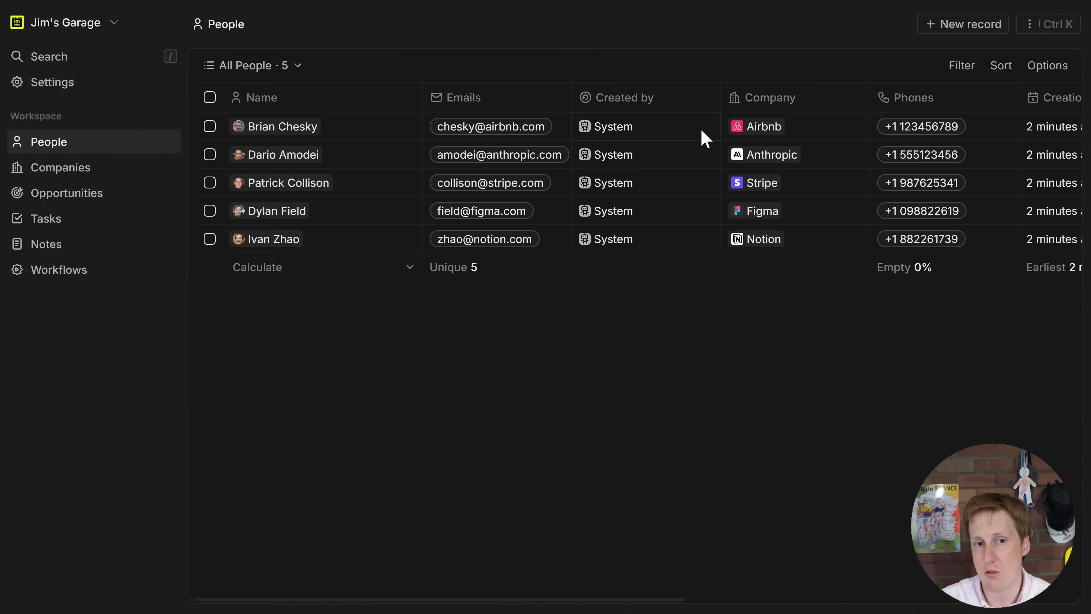
left_click(98, 194)
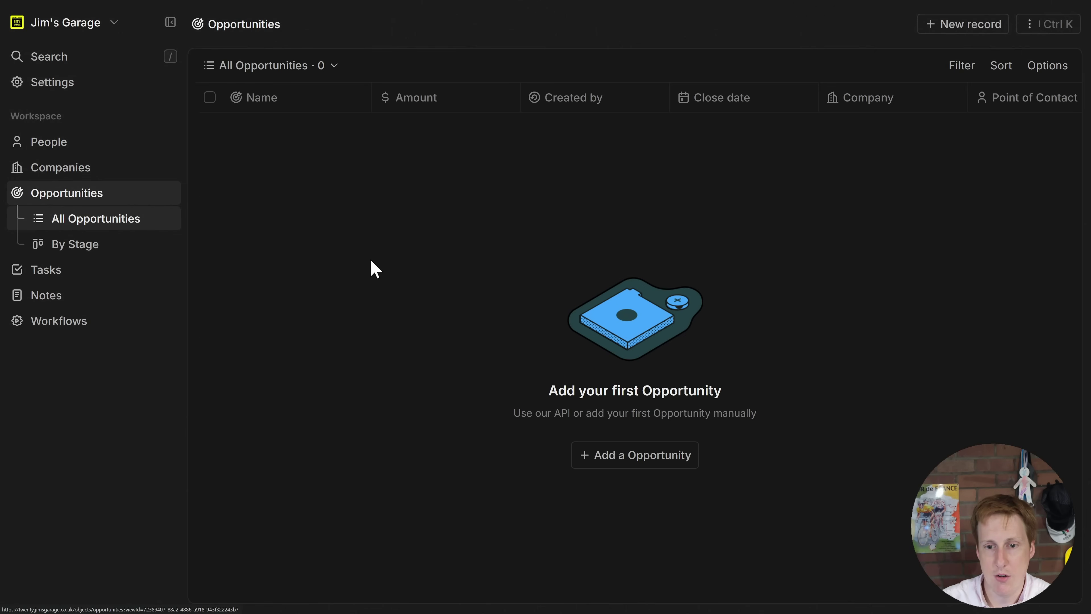
- Create the Apple opportunity, review its Tasks, Notes and Files tabs, and open it full page
left_click(619, 456)
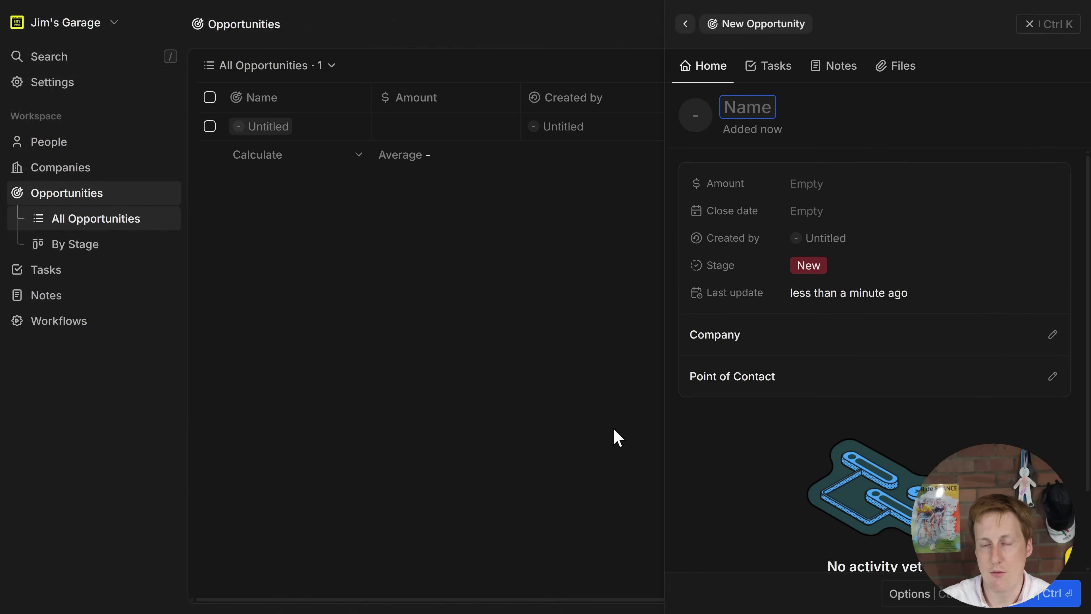
type("Apple")
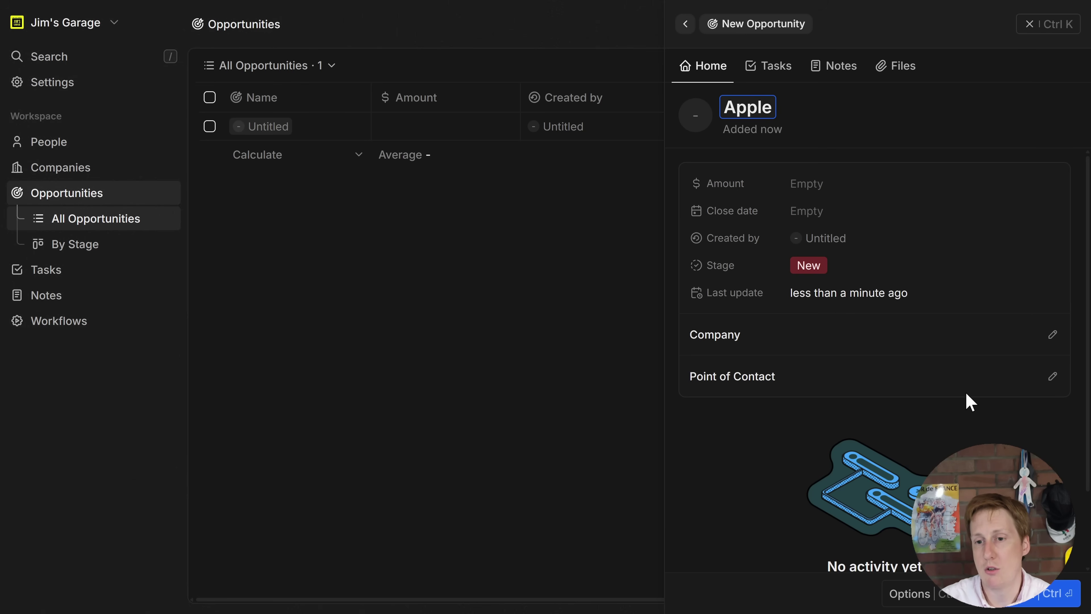
left_click(780, 73)
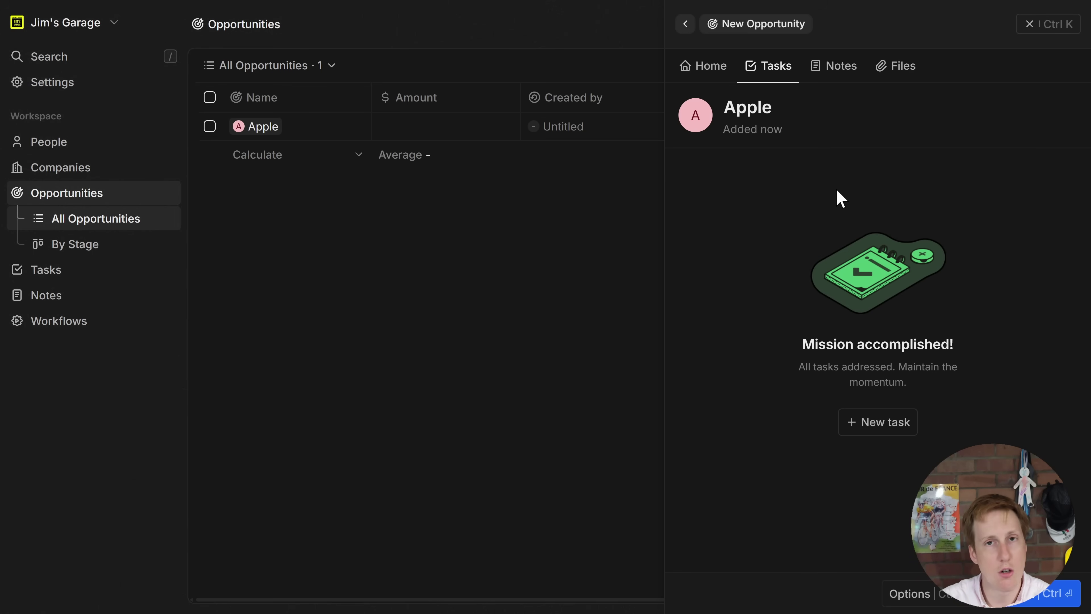
left_click(831, 68)
left_click(902, 68)
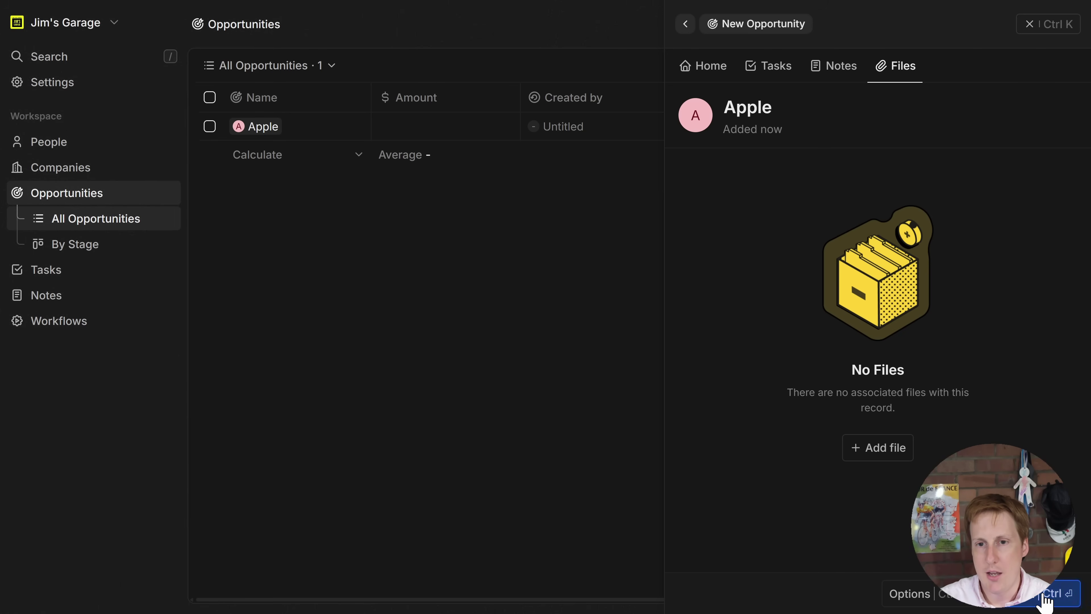
key("ctrl+Return")
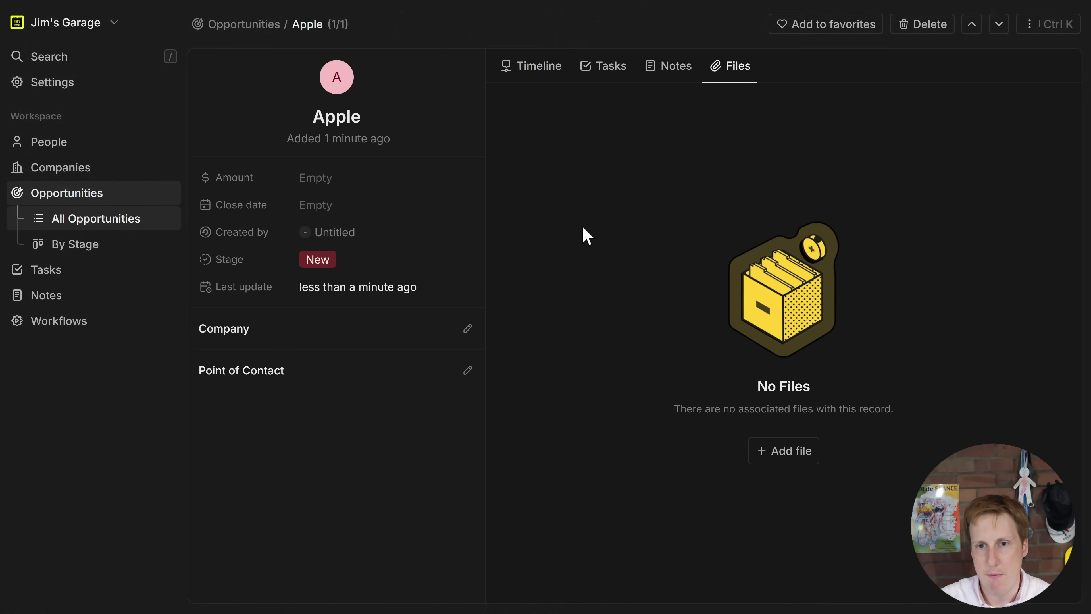
left_click(105, 251)
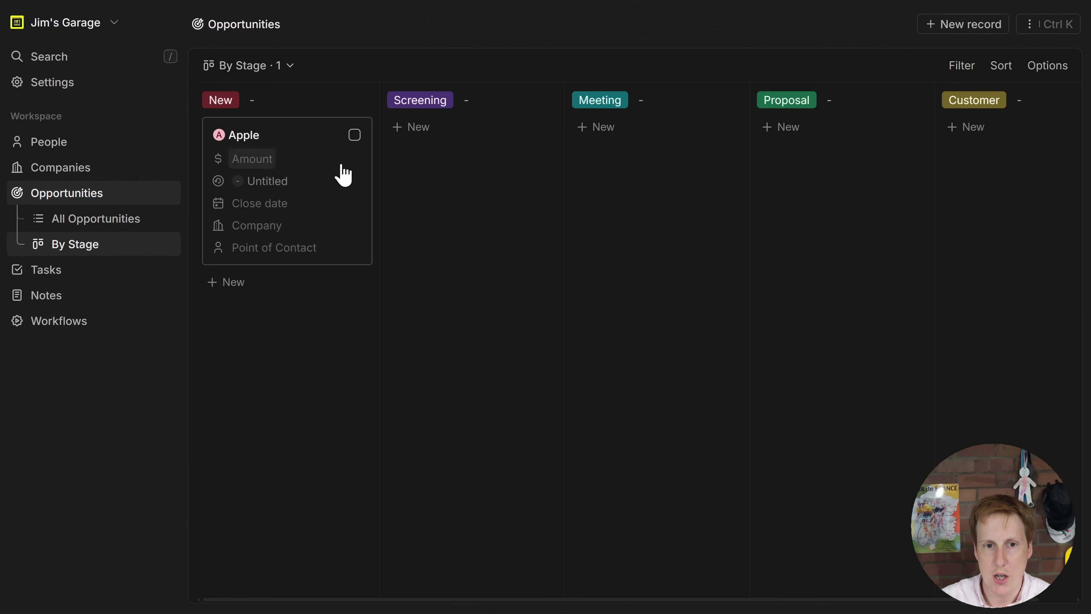
- Drag the Apple card through Screening and Proposal into the Customer stage
left_click_drag(294, 137, 436, 156)
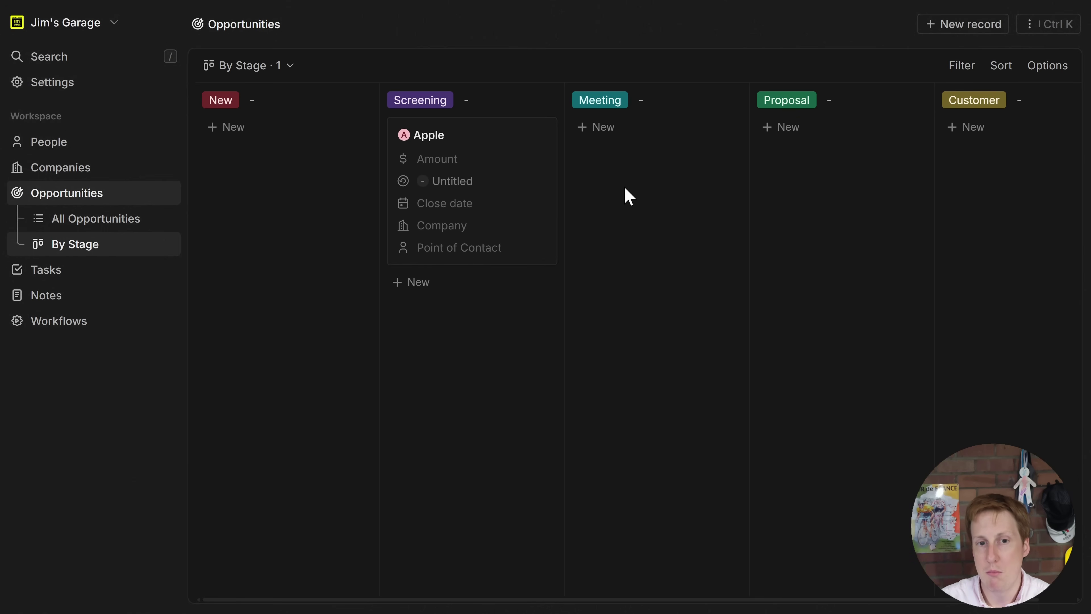
left_click_drag(508, 144, 870, 213)
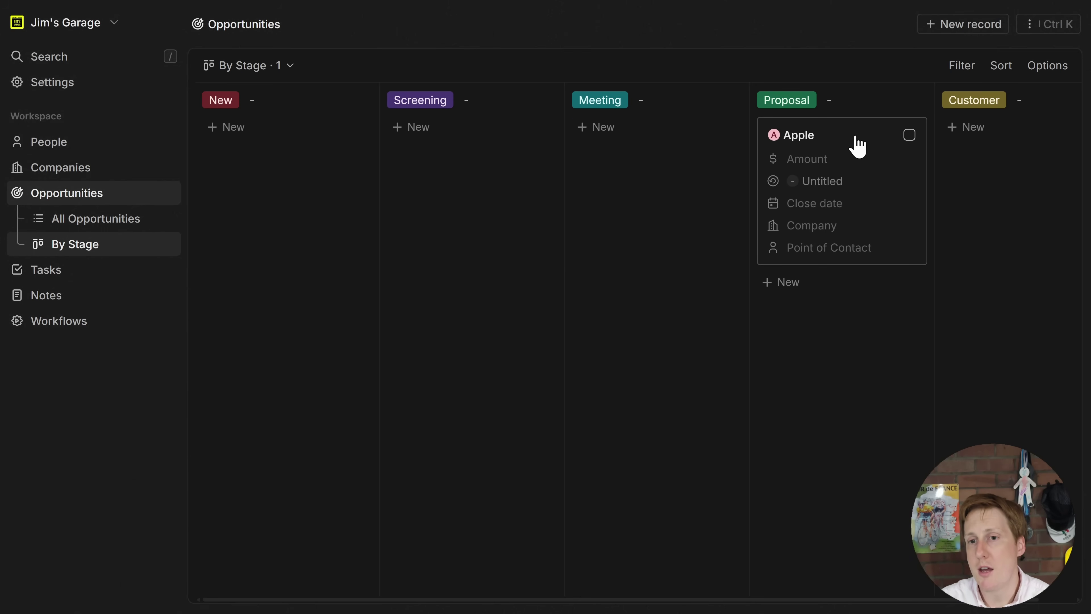
left_click_drag(858, 146, 969, 212)
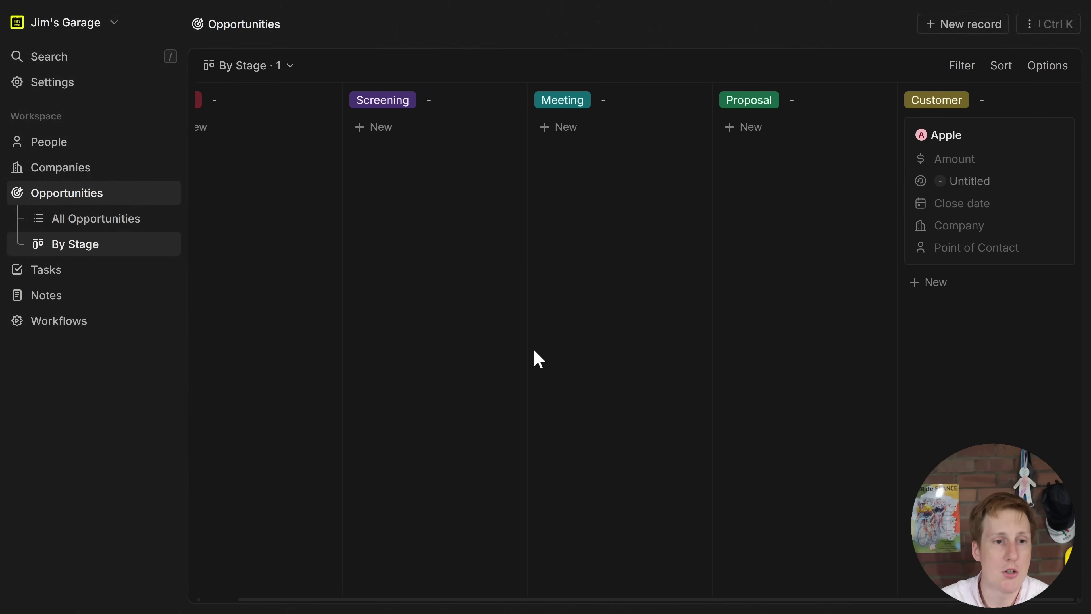
left_click(73, 280)
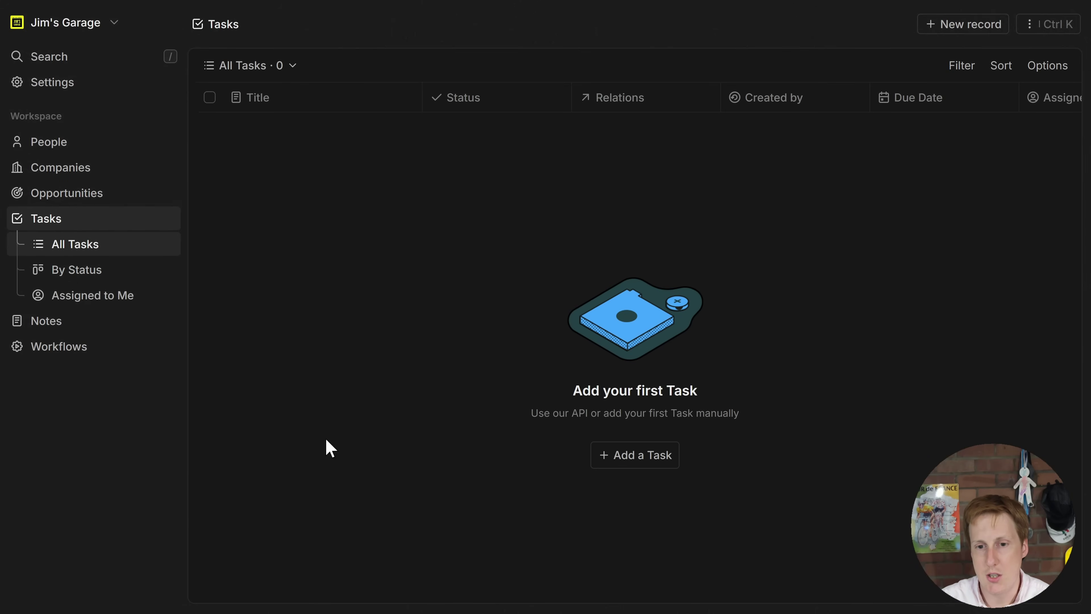
- Add a blank task and view tasks By Status and Assigned to Me
left_click(633, 453)
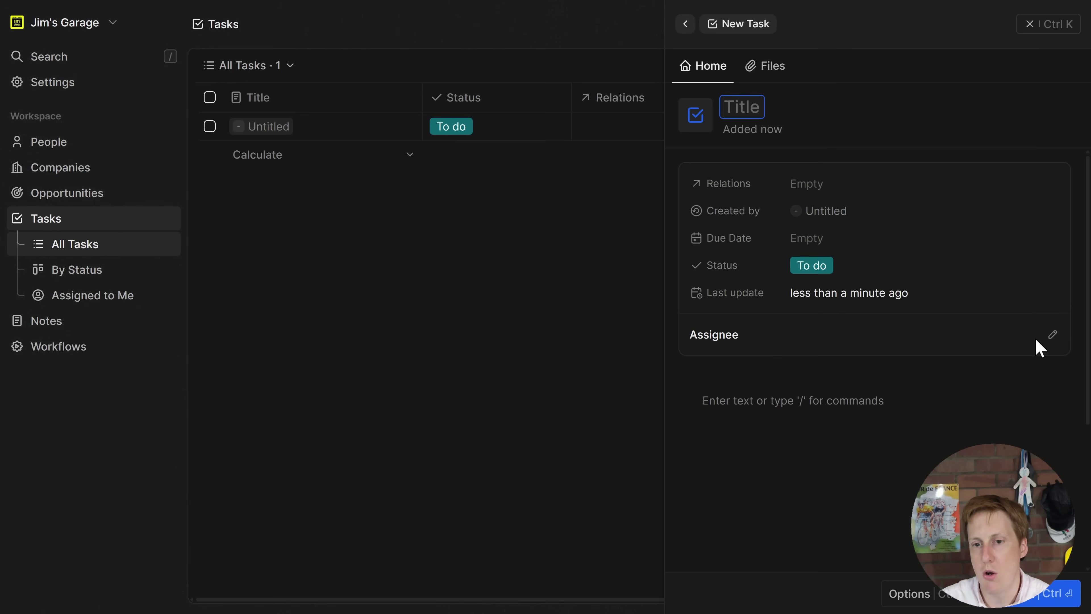
left_click(99, 274)
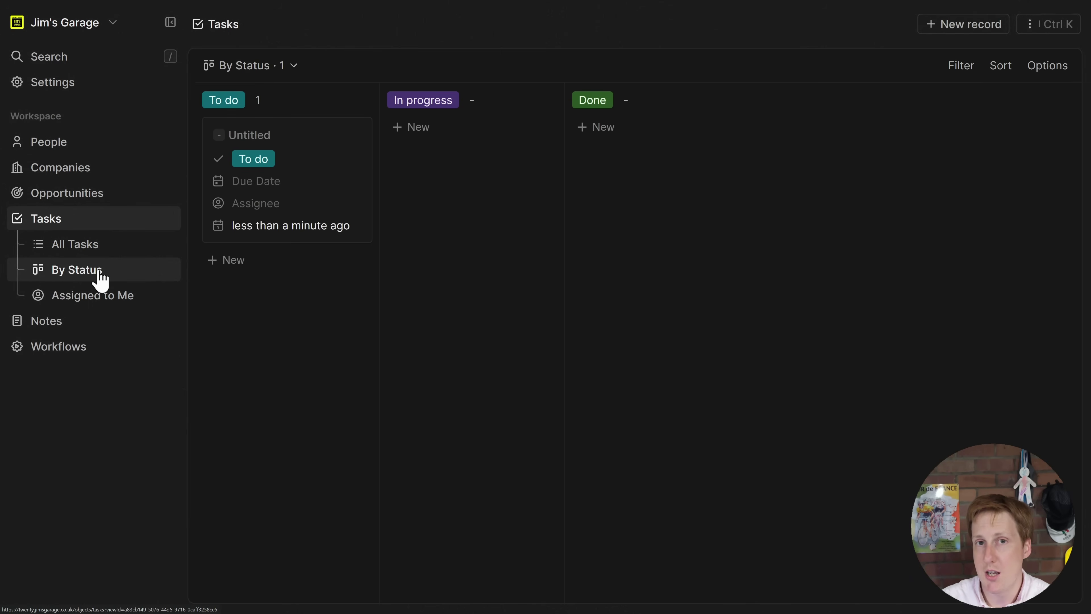
left_click(129, 297)
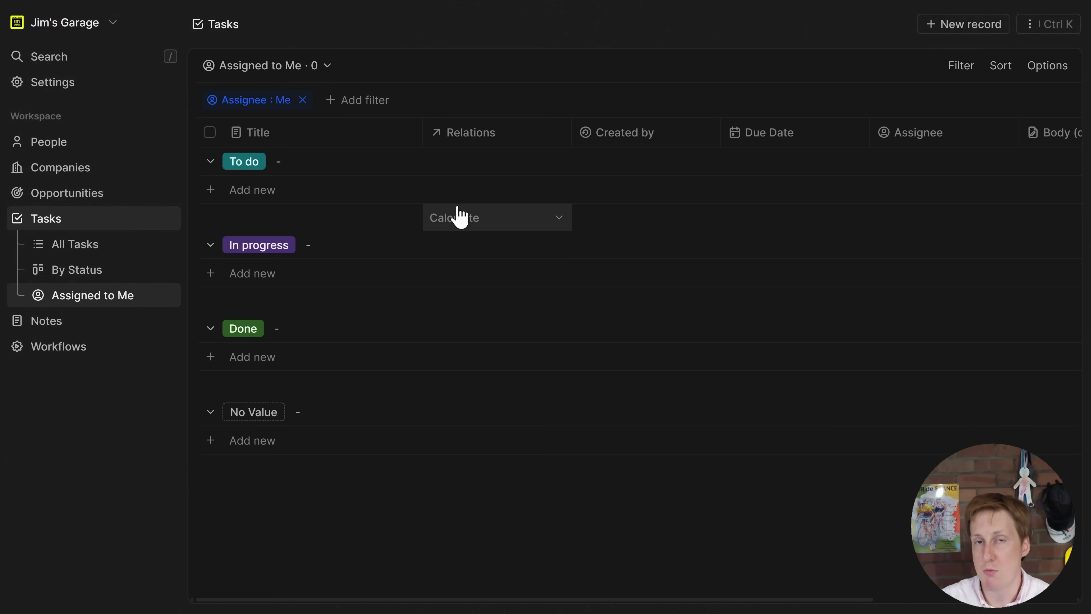
- Add a blank note in Notes and bring up the Workflows list
left_click(88, 321)
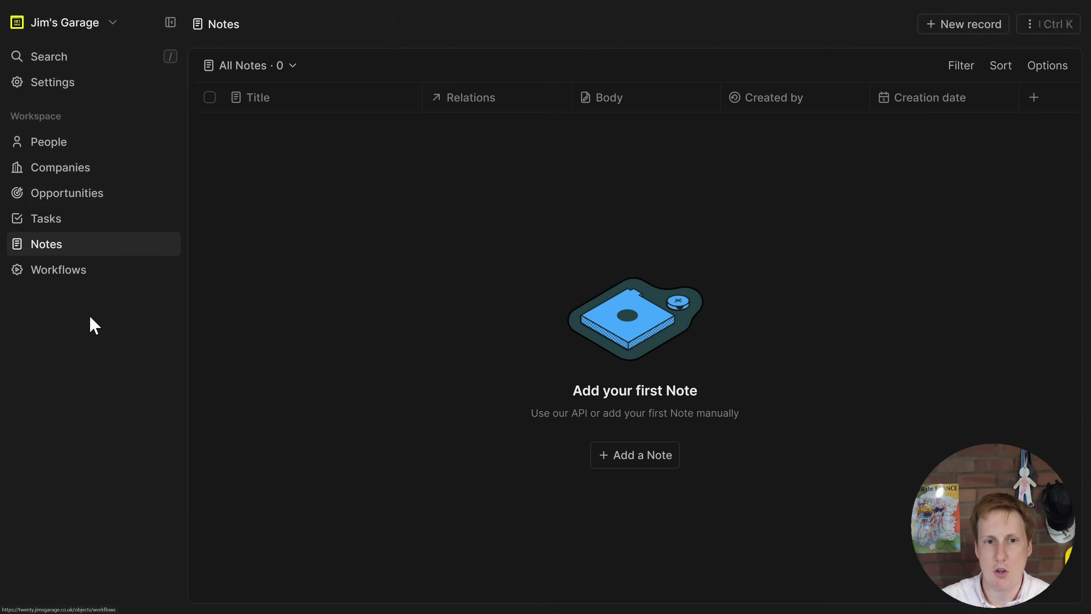
left_click(624, 455)
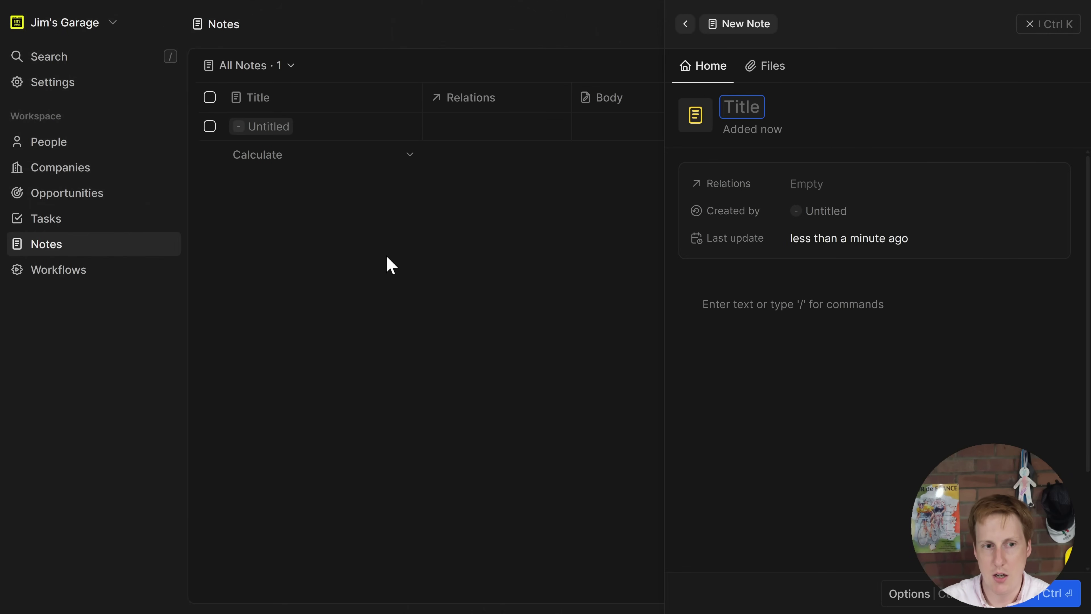
left_click(36, 273)
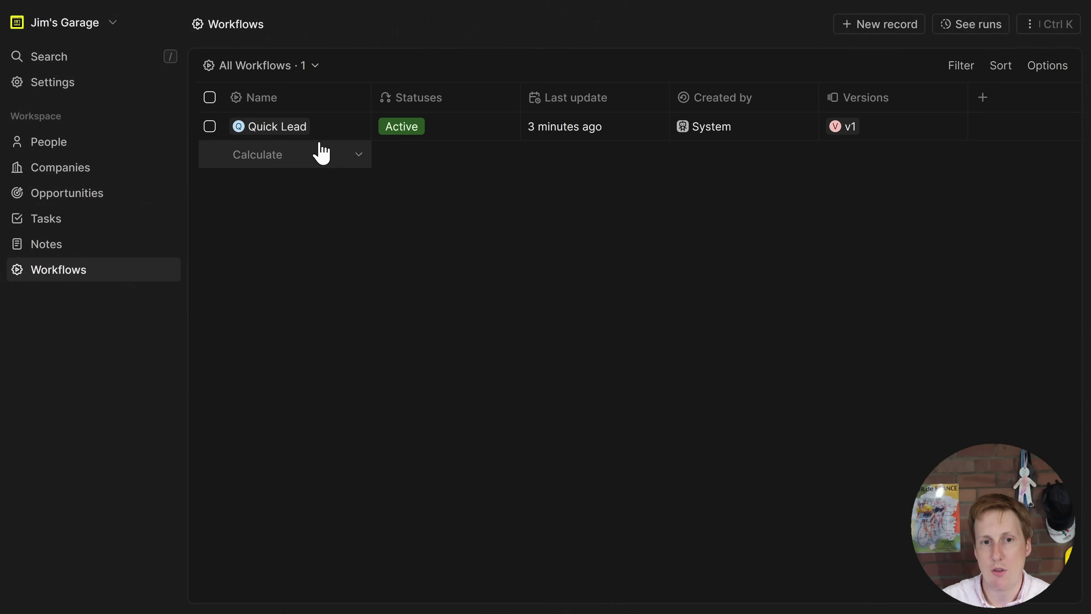
- Open the Quick Lead workflow and pan around its flow diagram
left_click(329, 129)
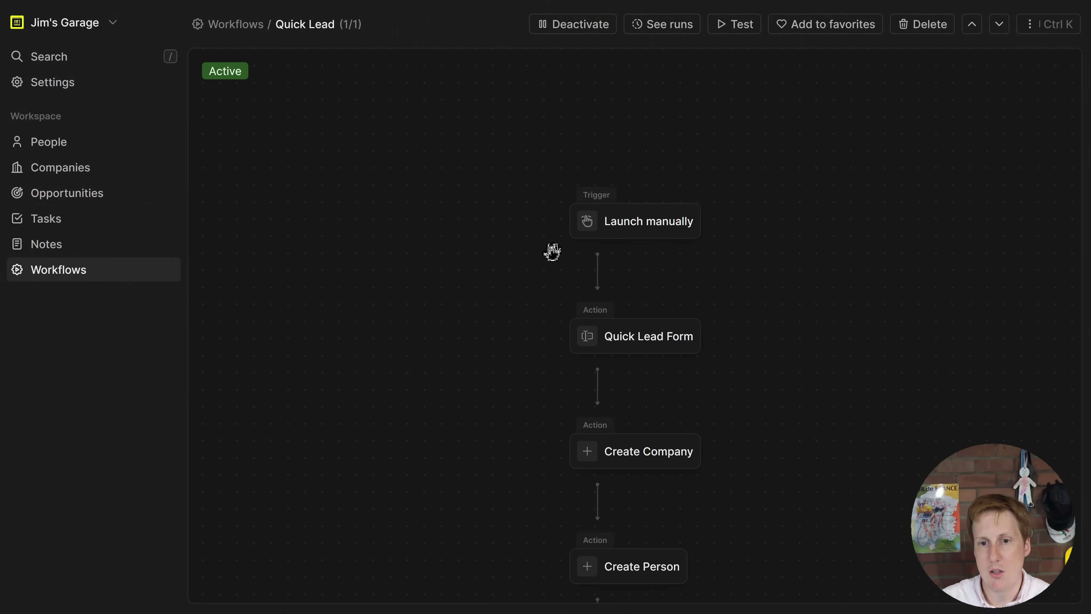
scroll(552, 251, "down", 5)
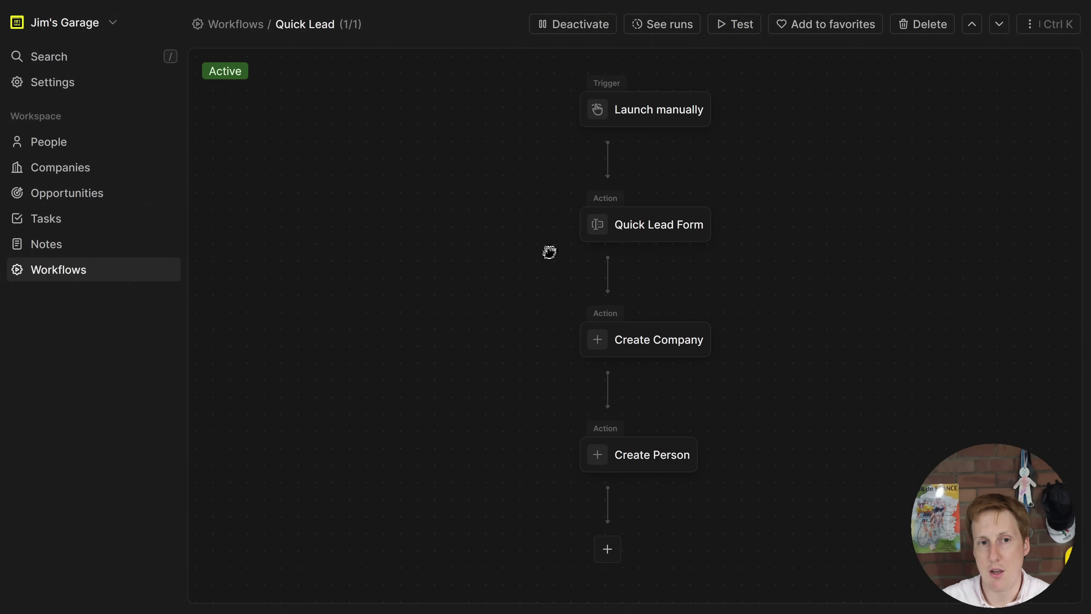
scroll(550, 252, "up", 3)
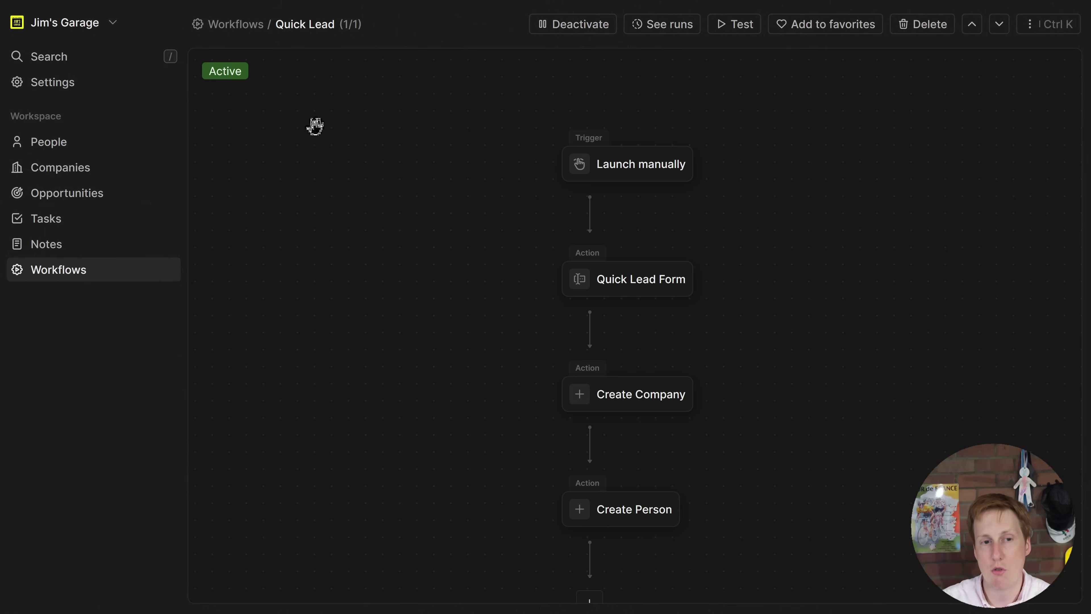
scroll(314, 124, "left", 1)
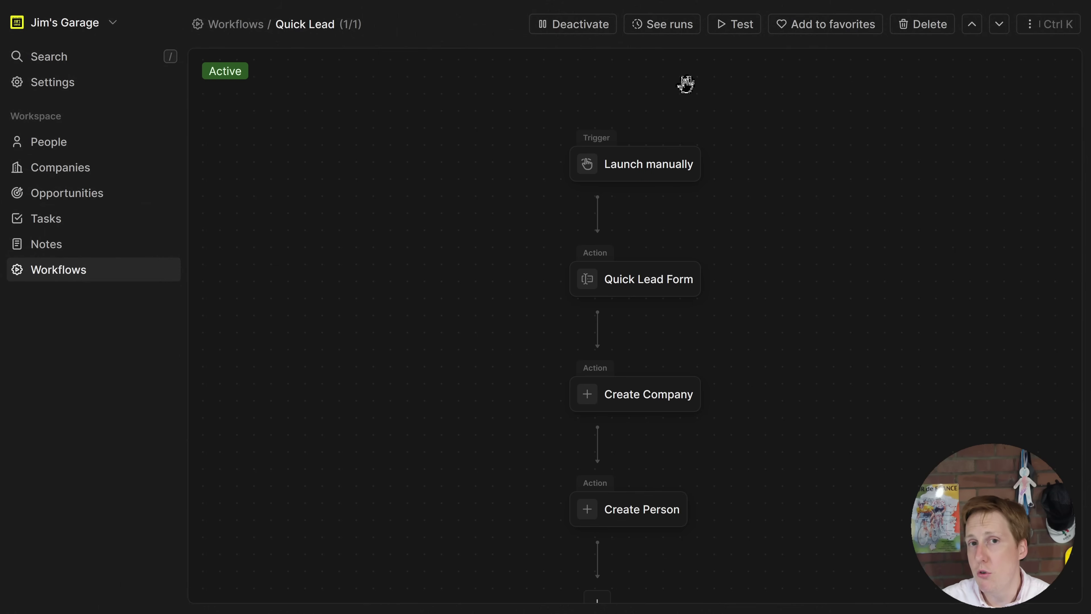
left_click_drag(741, 139, 602, 79)
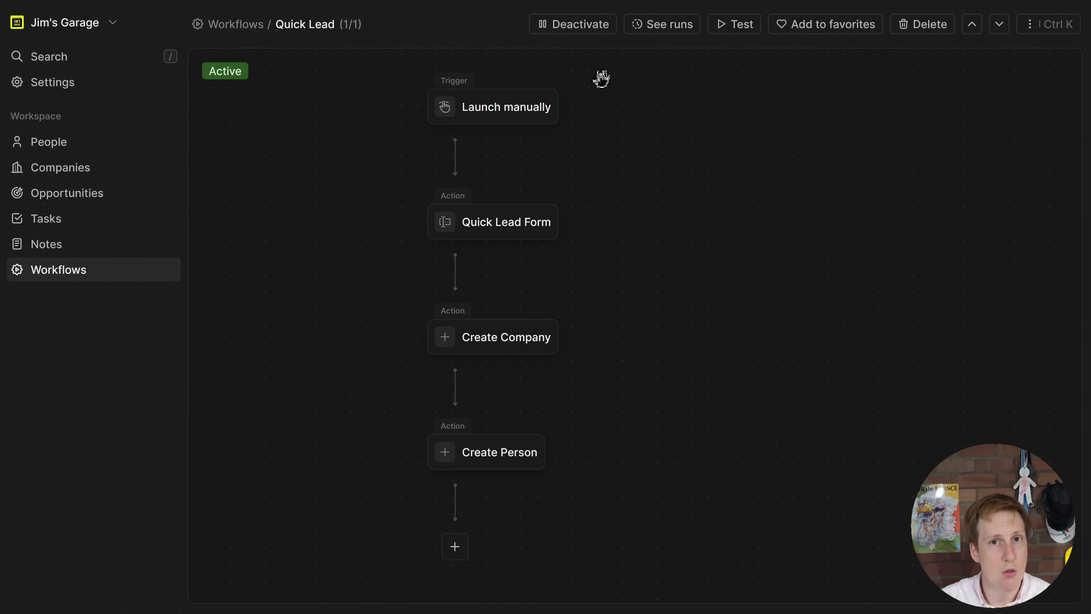
- Review the #1 - Quick Lead run details, then start a new test run
left_click(647, 27)
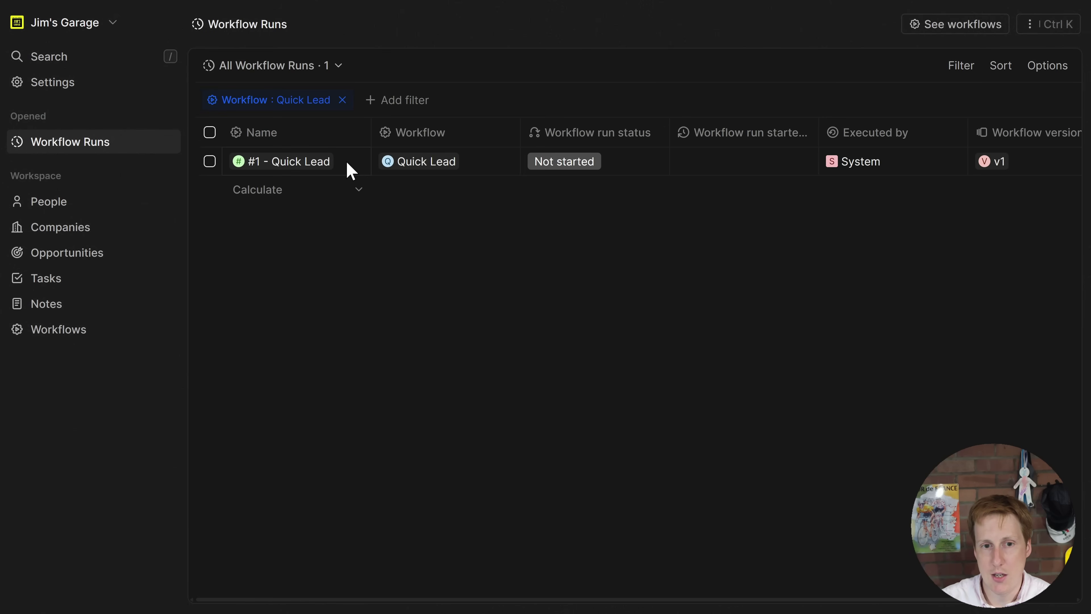
left_click(346, 162)
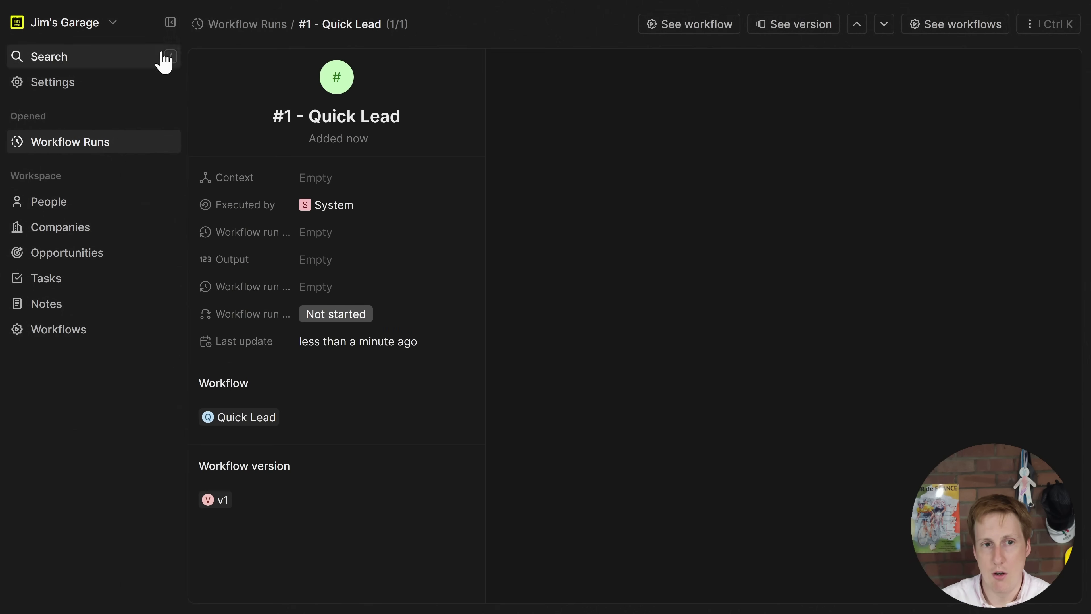
key("alt+Left")
left_click(315, 162)
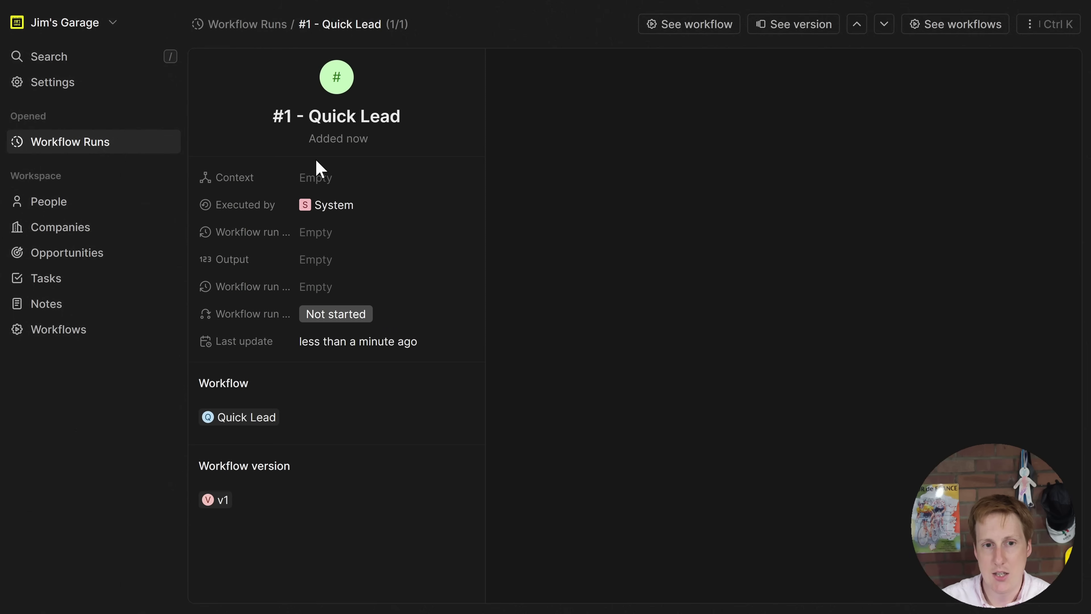
key("alt+Left")
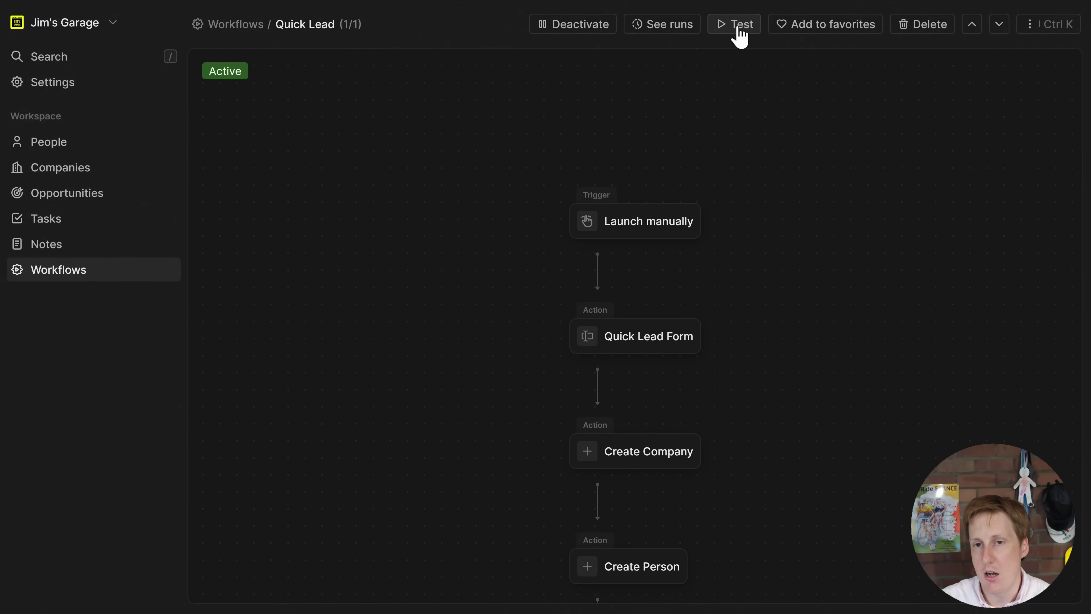
left_click(737, 35)
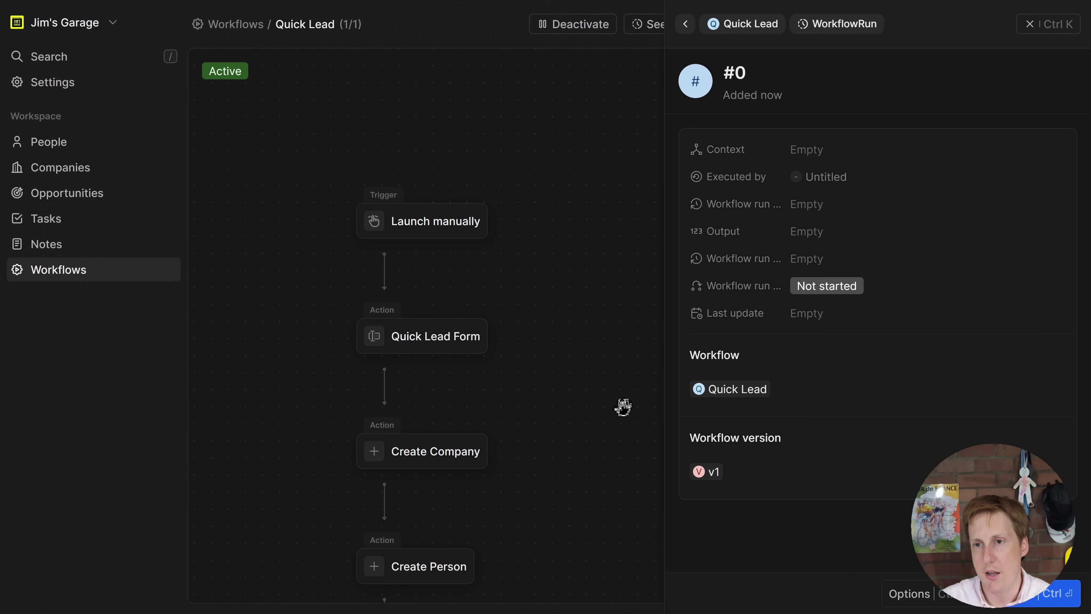
- Browse the Experience, Accounts, Emails and General settings pages, ending on Members
left_click(77, 84)
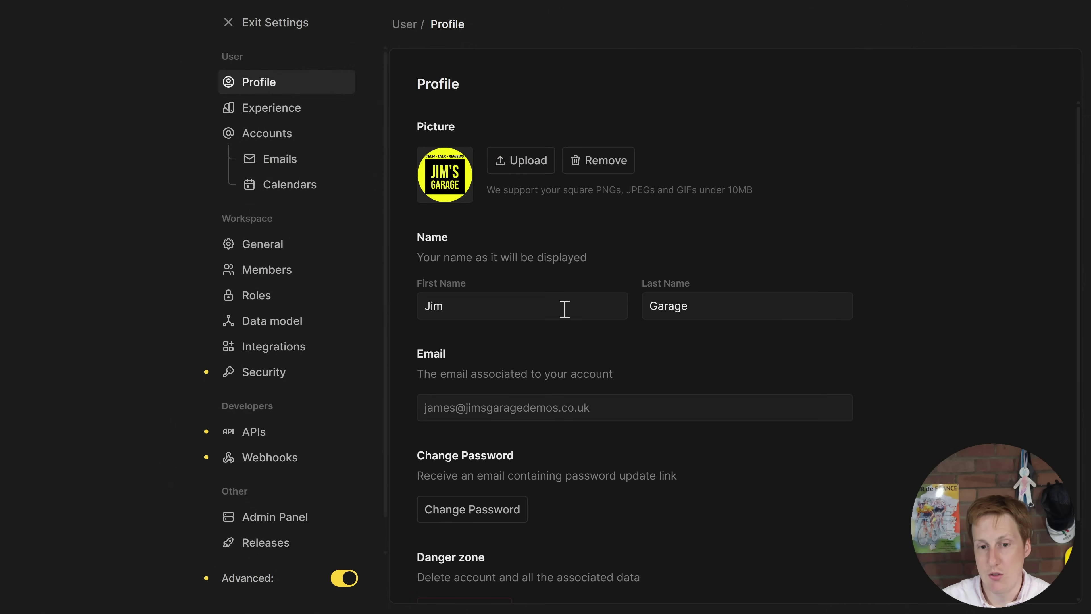
scroll(567, 344, "down", 3)
left_click(275, 108)
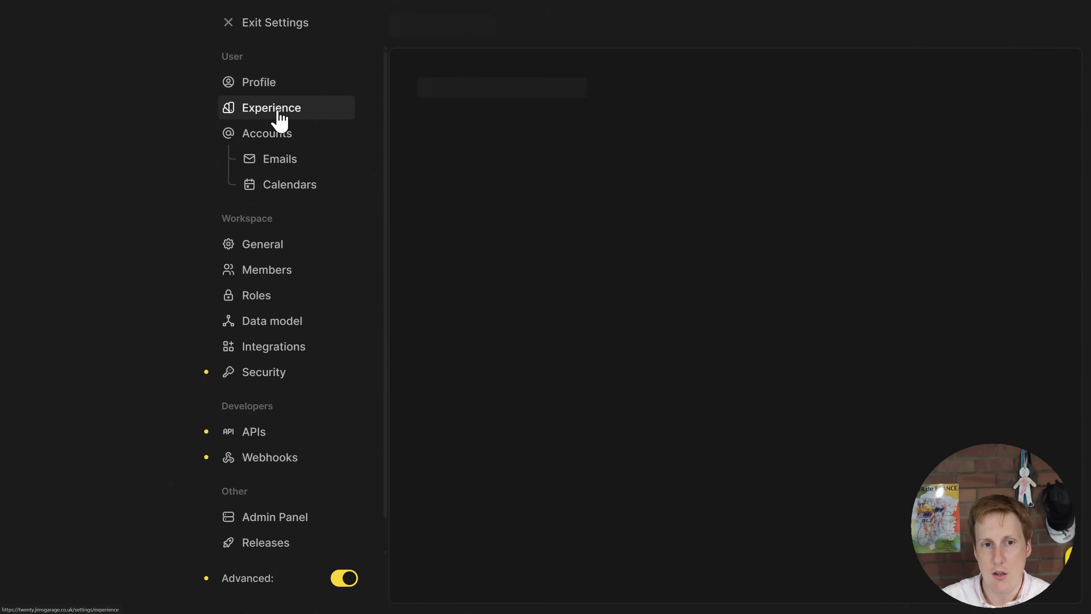
scroll(615, 342, "down", 1)
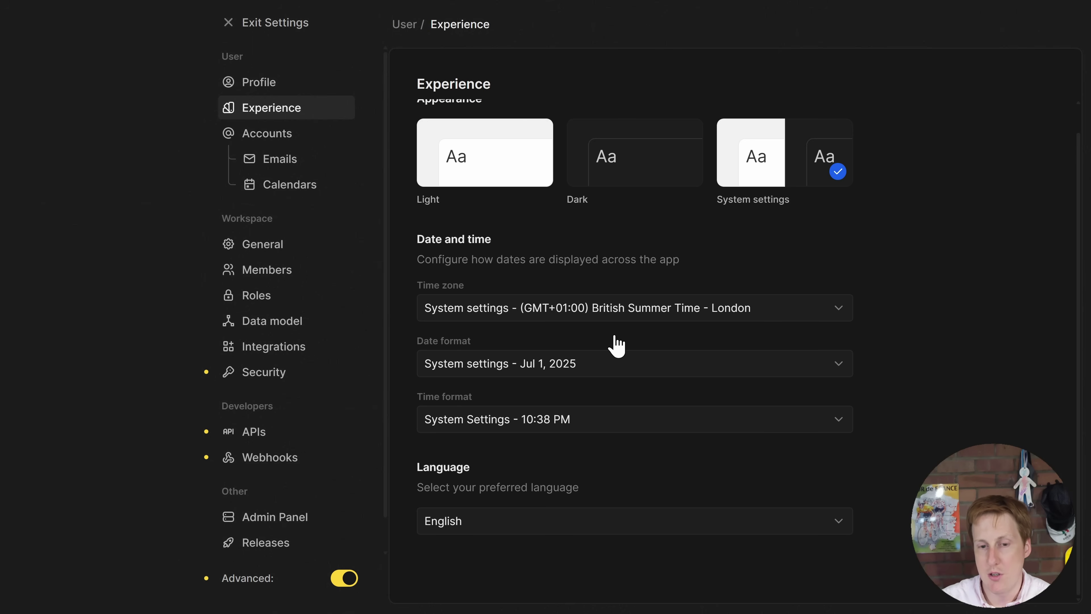
left_click(280, 136)
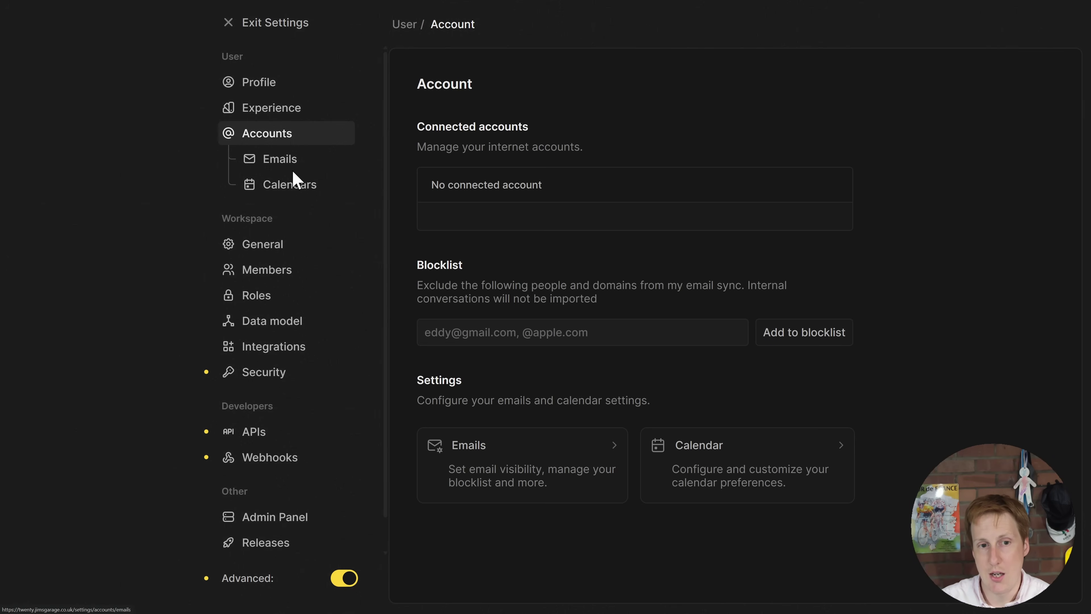
left_click(306, 186)
left_click(292, 161)
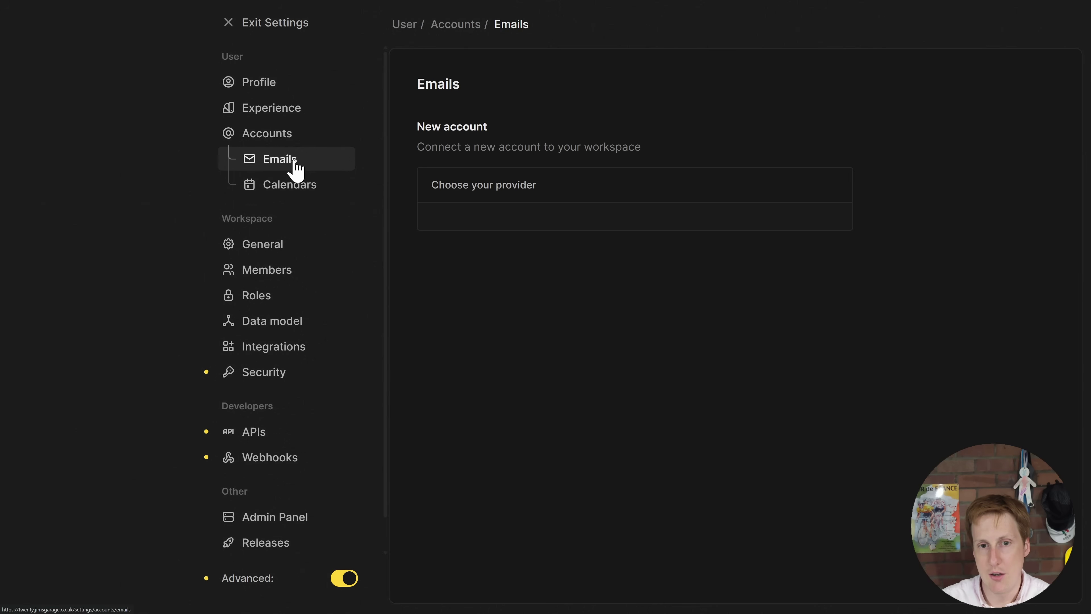
left_click(305, 243)
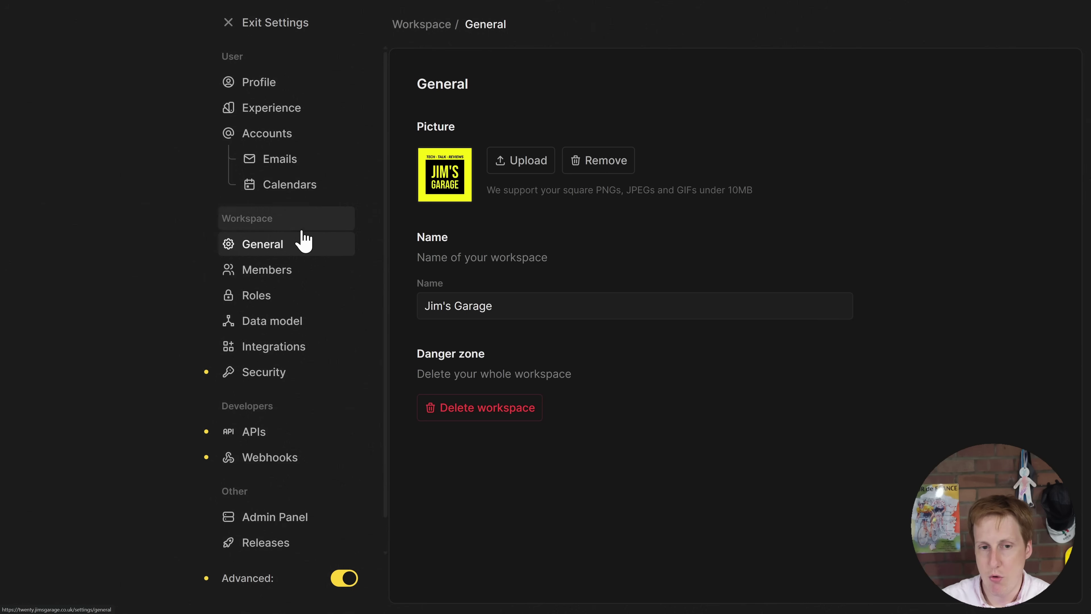
left_click(305, 278)
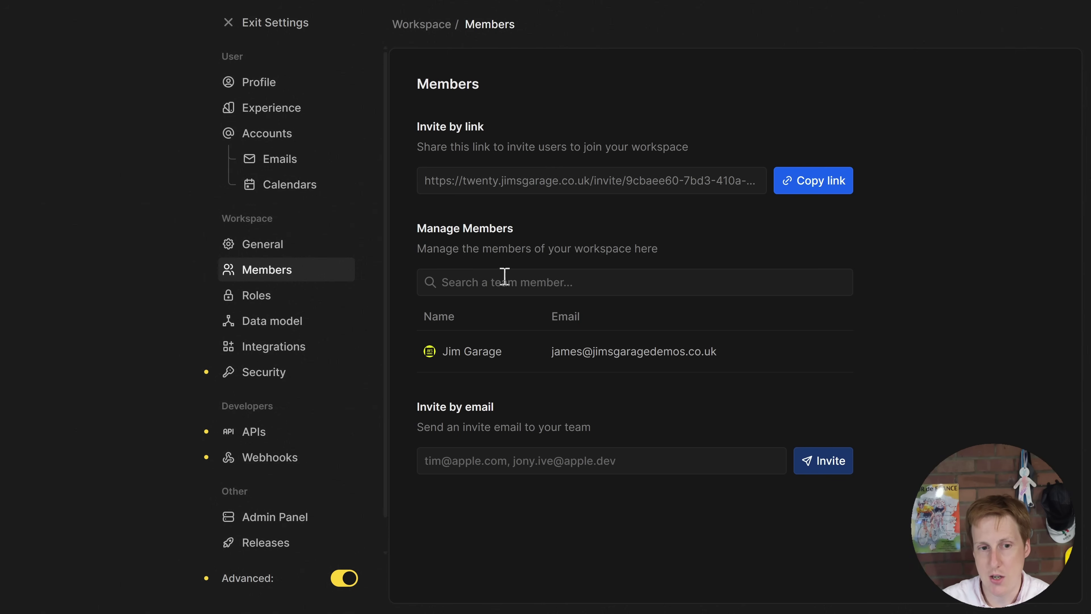
- Browse the workspace roles, start a new role, check its Assignment tab, and go to Data model
left_click(268, 295)
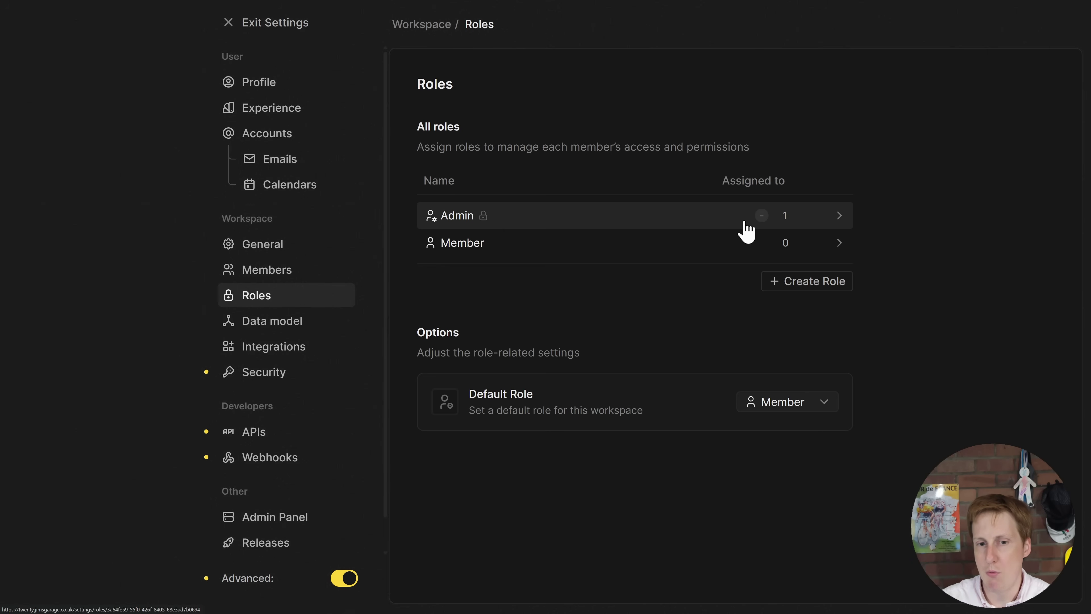
left_click(804, 283)
scroll(661, 340, "down", 2)
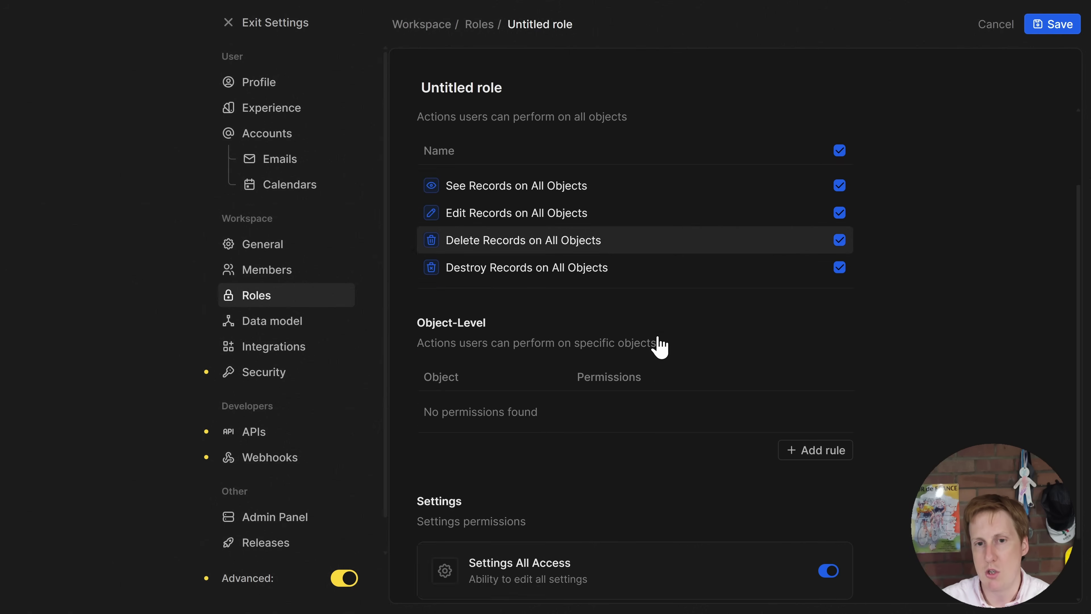
scroll(660, 346, "down", 2)
scroll(657, 343, "up", 4)
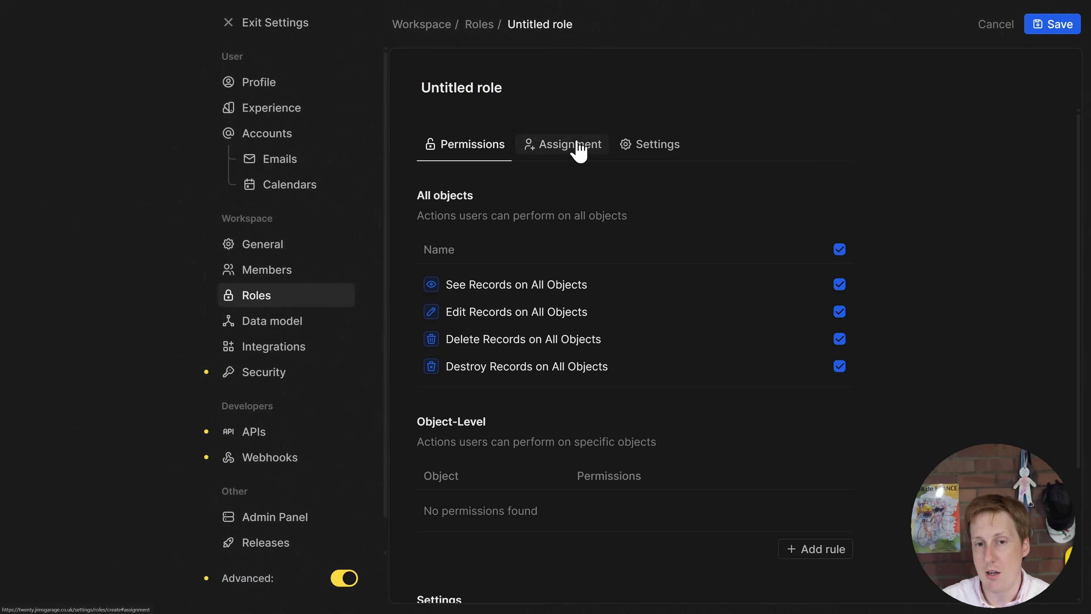
left_click(579, 146)
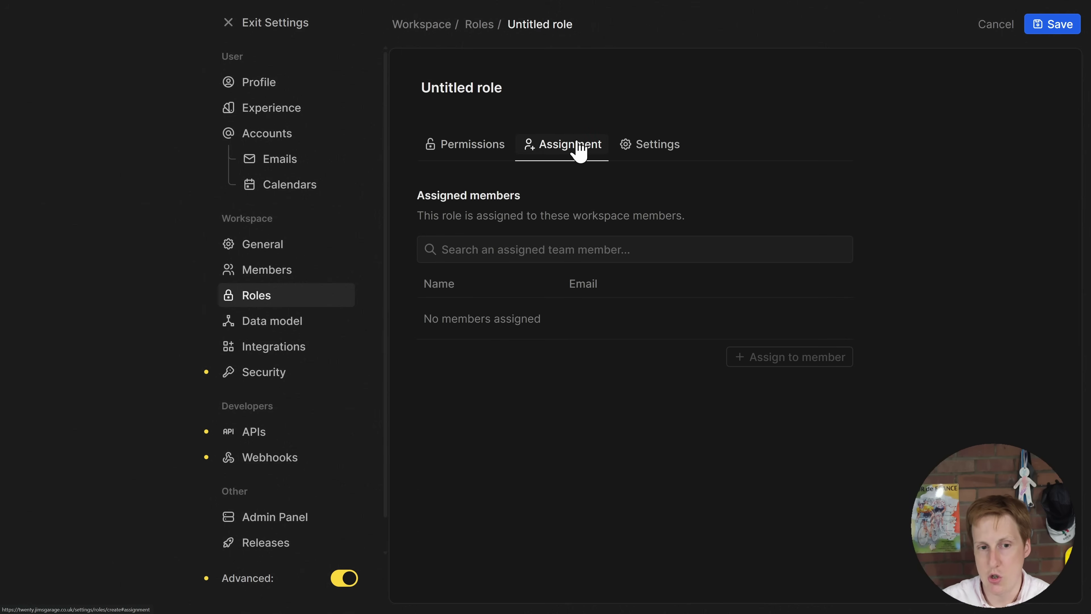
left_click(286, 320)
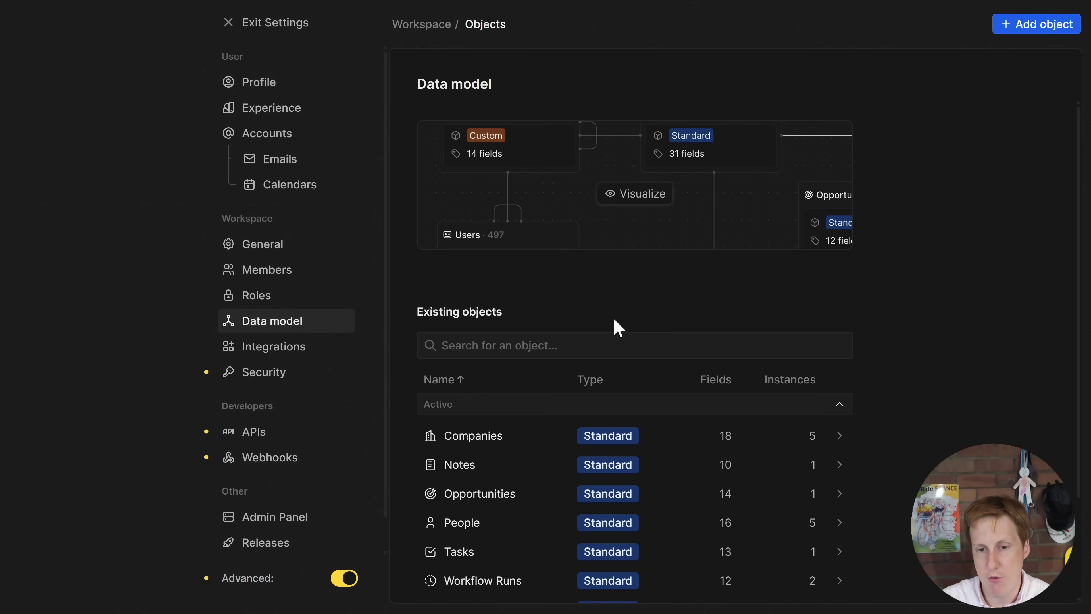
- Preview the Add object form, cancel it unsaved, and go to the Integrations settings page
left_click(1010, 26)
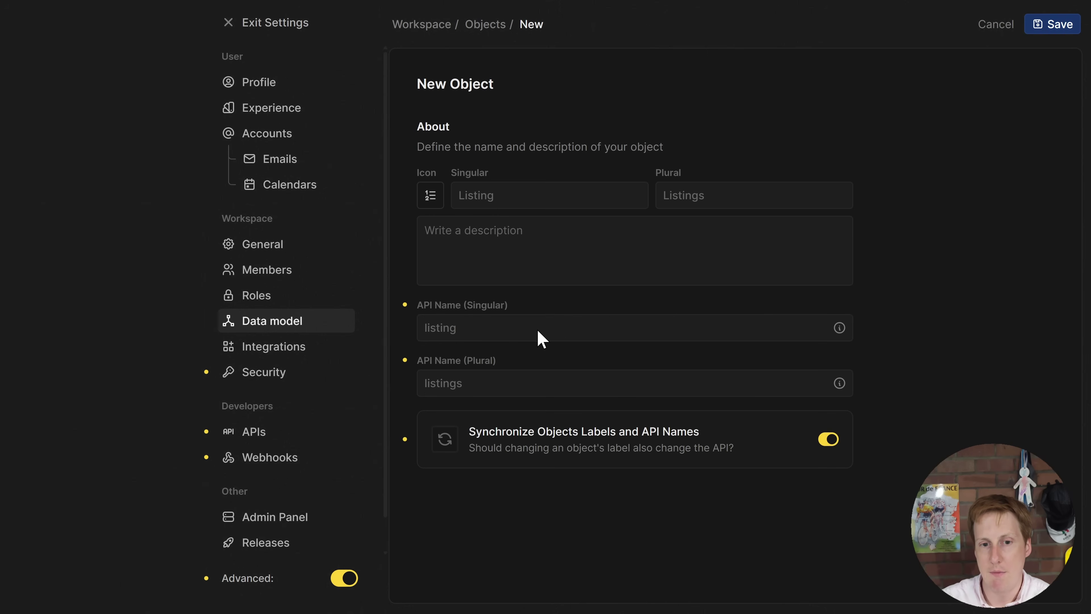
left_click(996, 25)
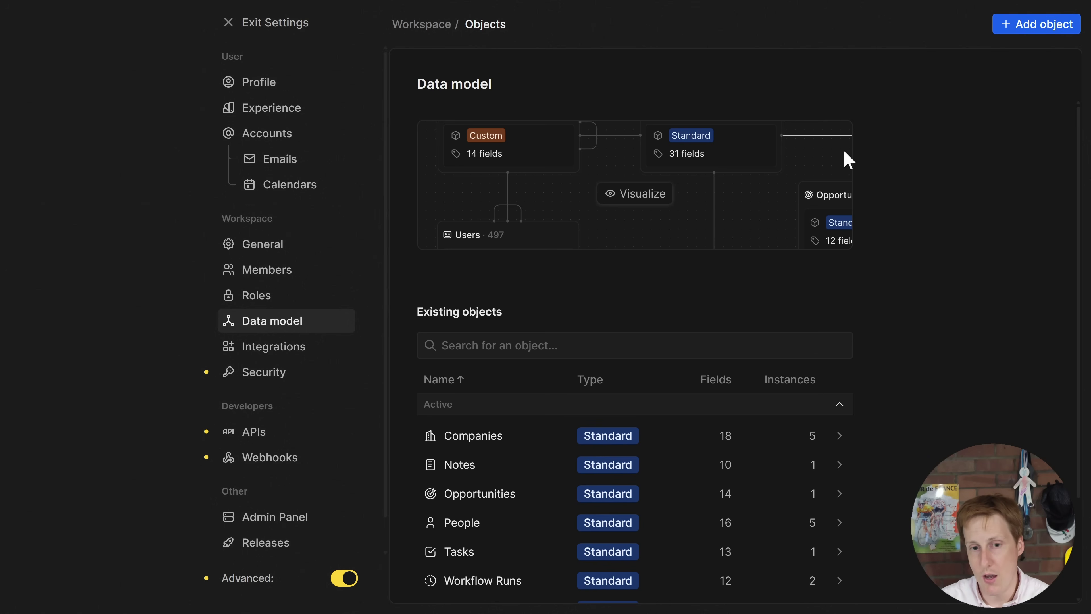
left_click(301, 349)
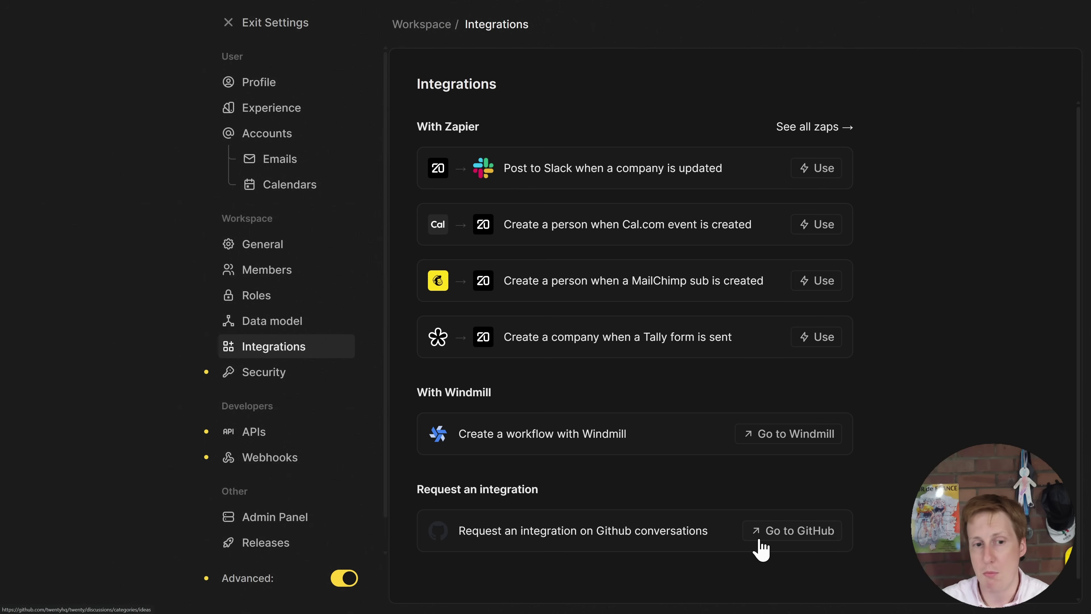
- Go to the workspace Security settings page
left_click(264, 374)
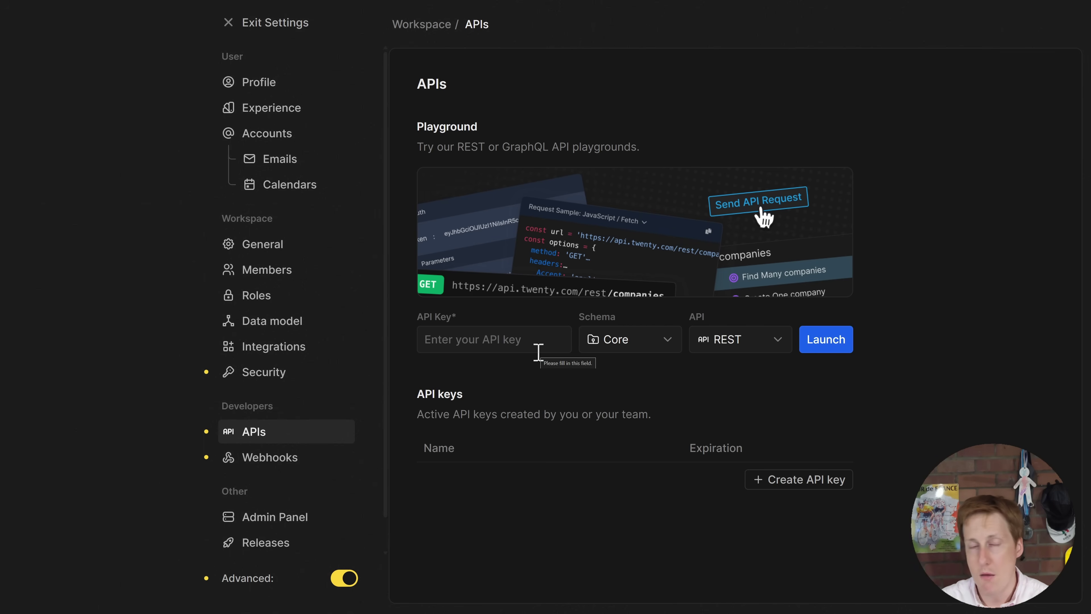
- Review Webhooks and the Admin Panel's Config Variables, then exit settings to the Quick Lead workflow
left_click(296, 460)
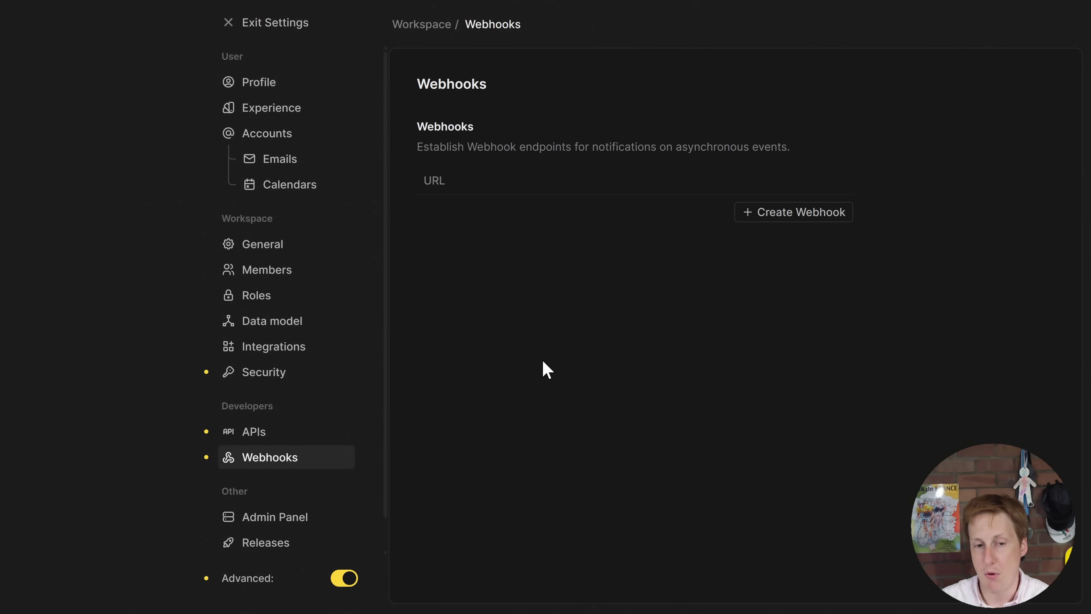
left_click(318, 516)
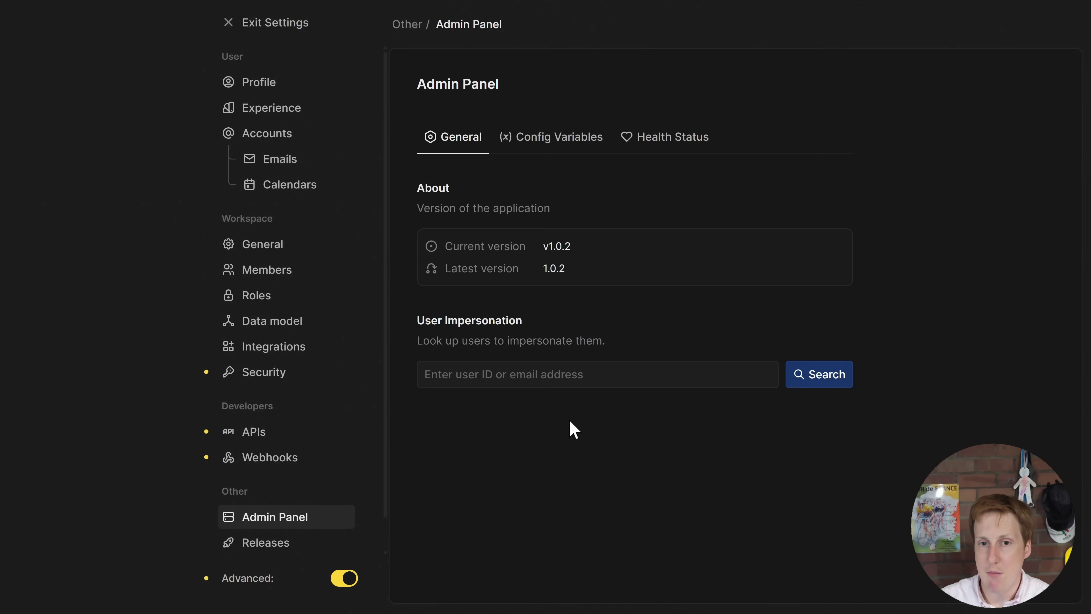
left_click(544, 146)
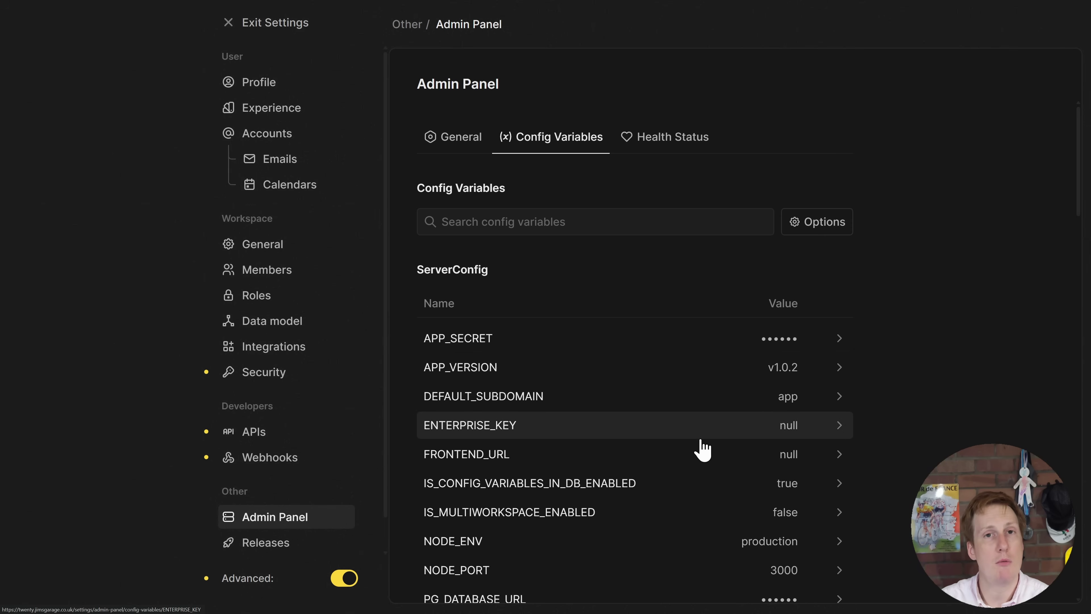
scroll(297, 548, "down", 1)
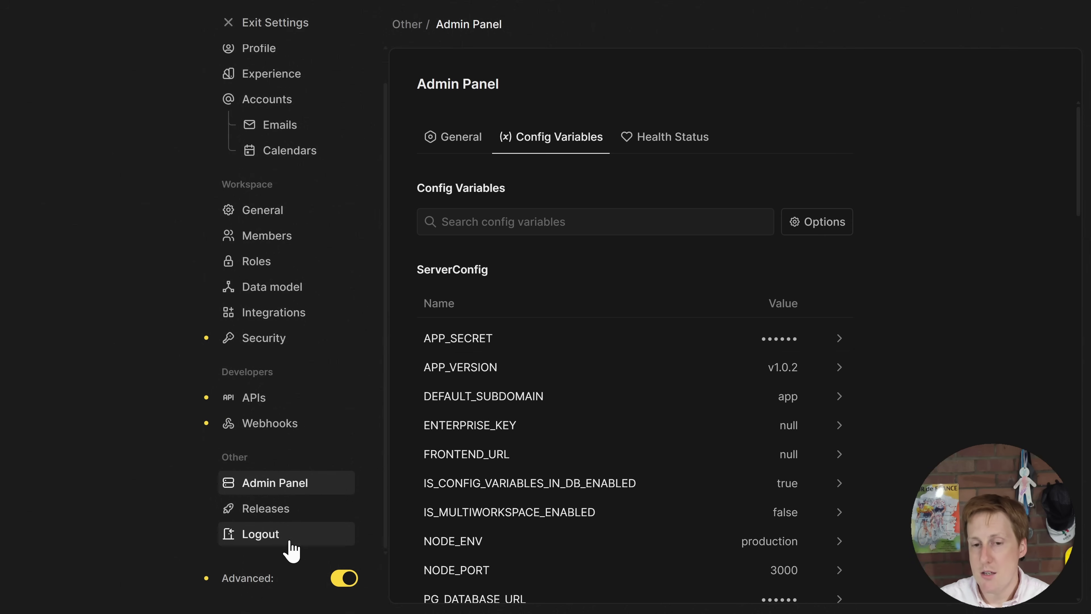
left_click(232, 21)
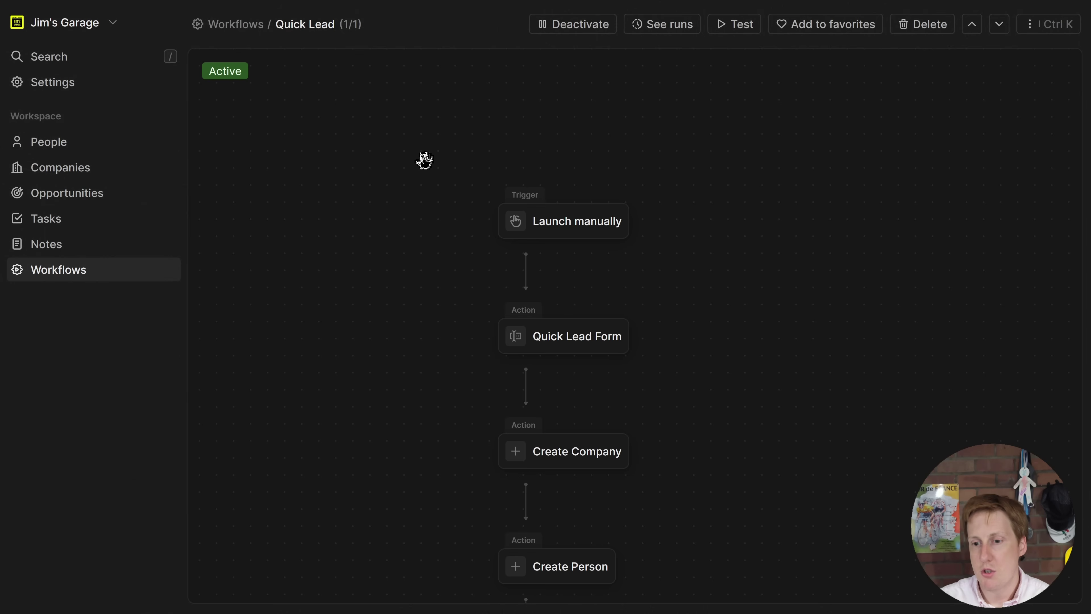